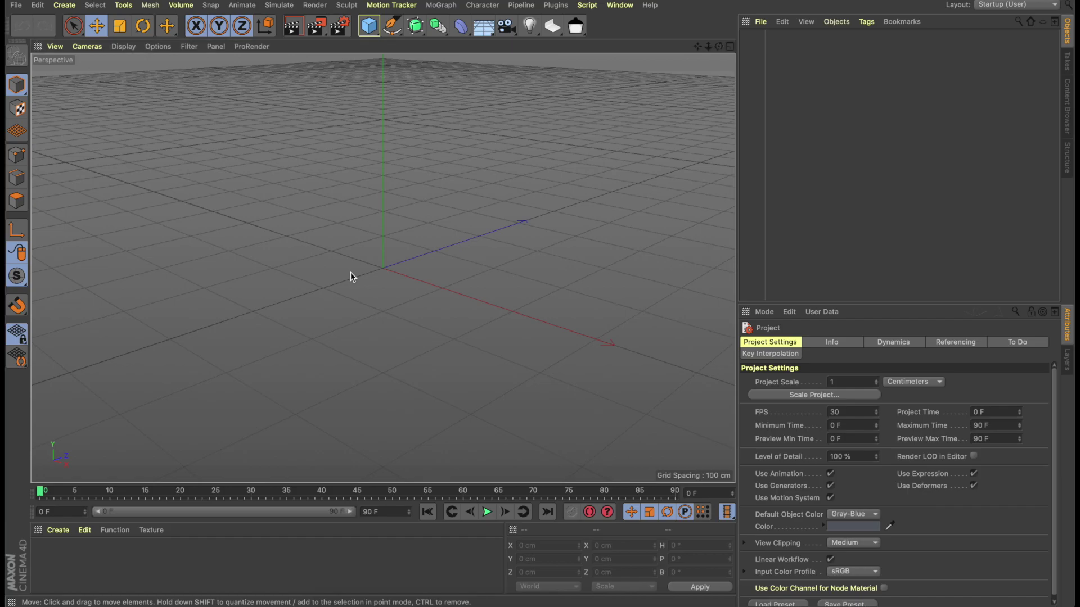
Add a cube and raise it along the Y axis to about 136 cm, framed in the viewport.
click(369, 26)
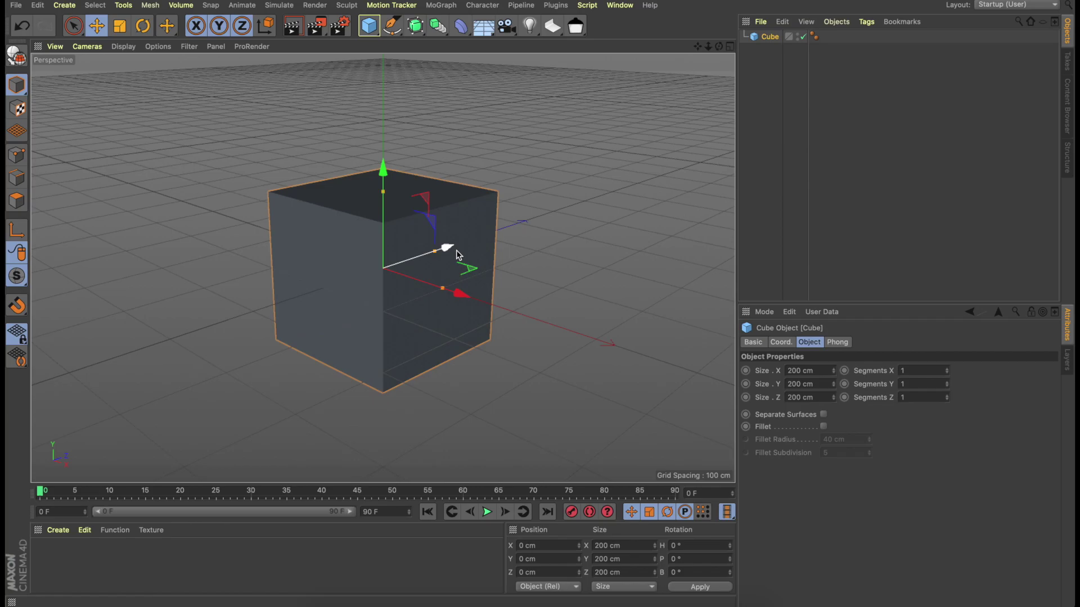
scroll(450, 253, down, 2)
scroll(459, 253, down, 3)
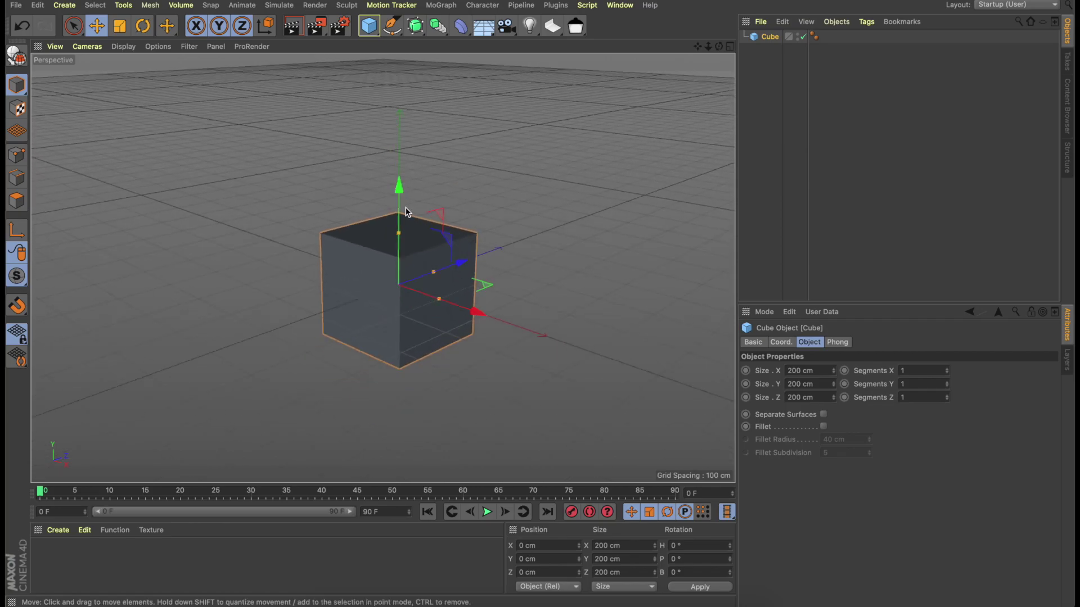
drag(403, 210, 390, 131)
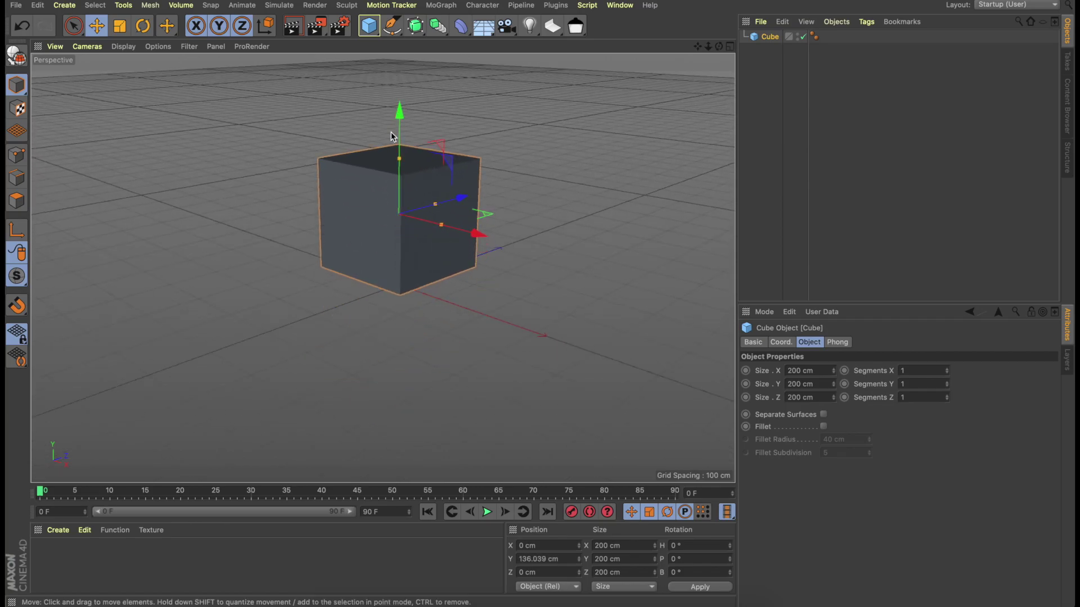
key(o)
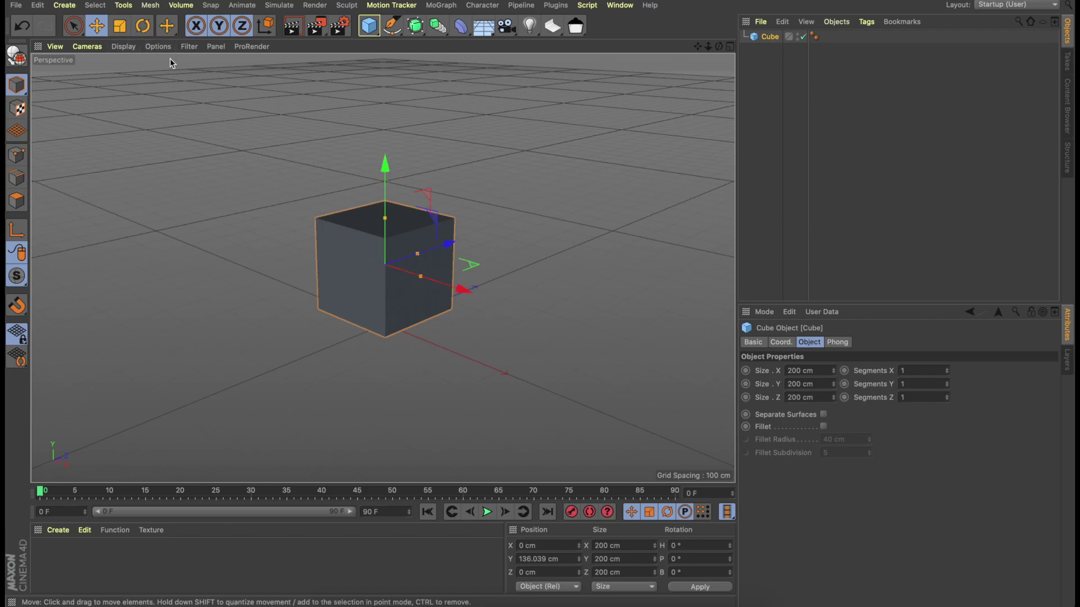
Display the model with Gouraud Shading (Lines) and set the cube's X, Y and Z segments to 7 each.
click(124, 46)
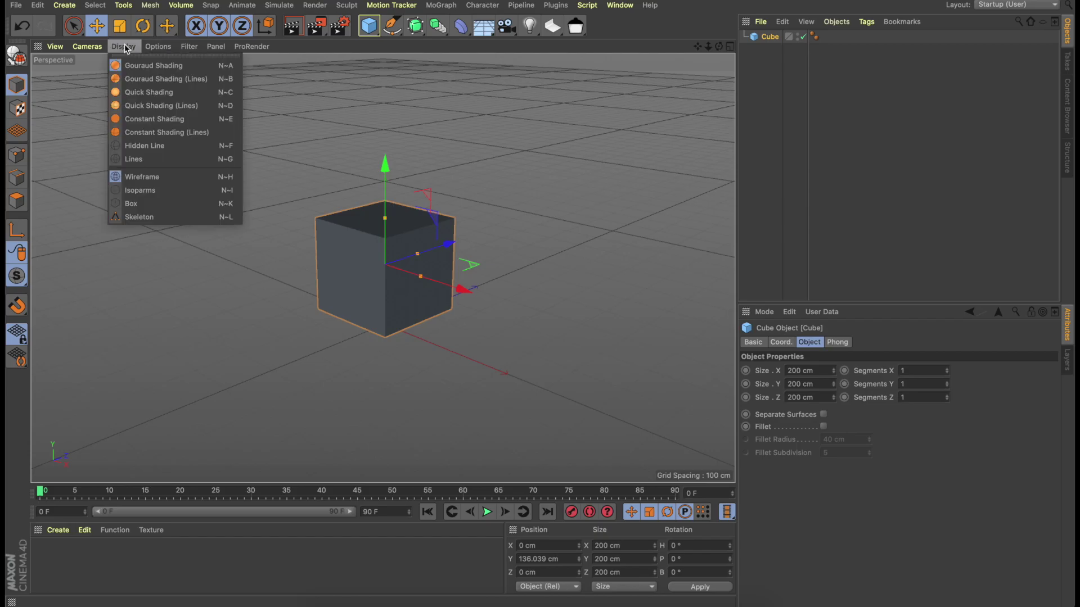
click(127, 78)
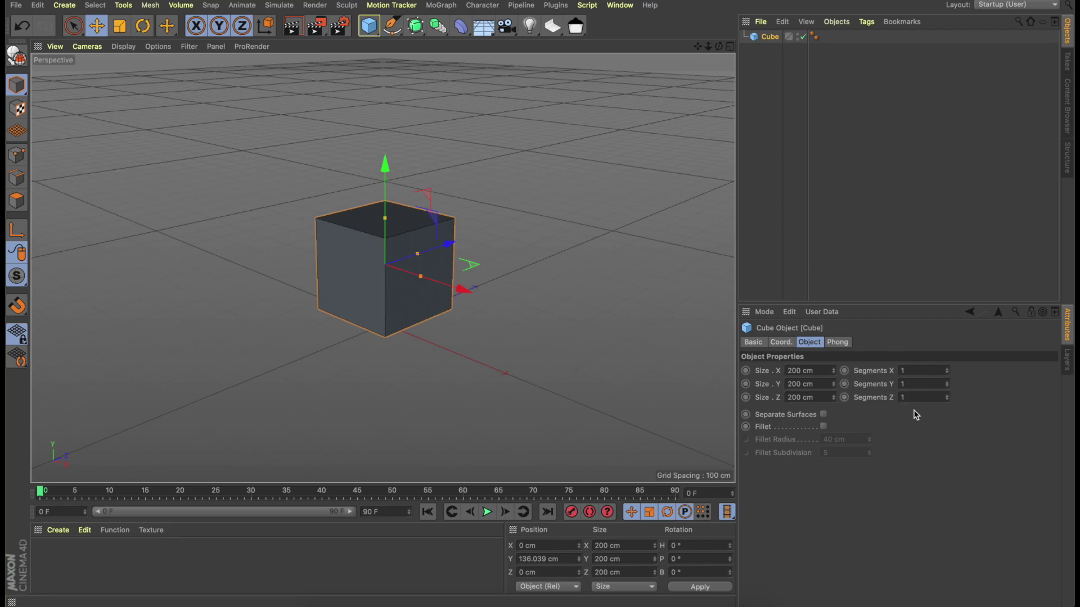
double_click(906, 370)
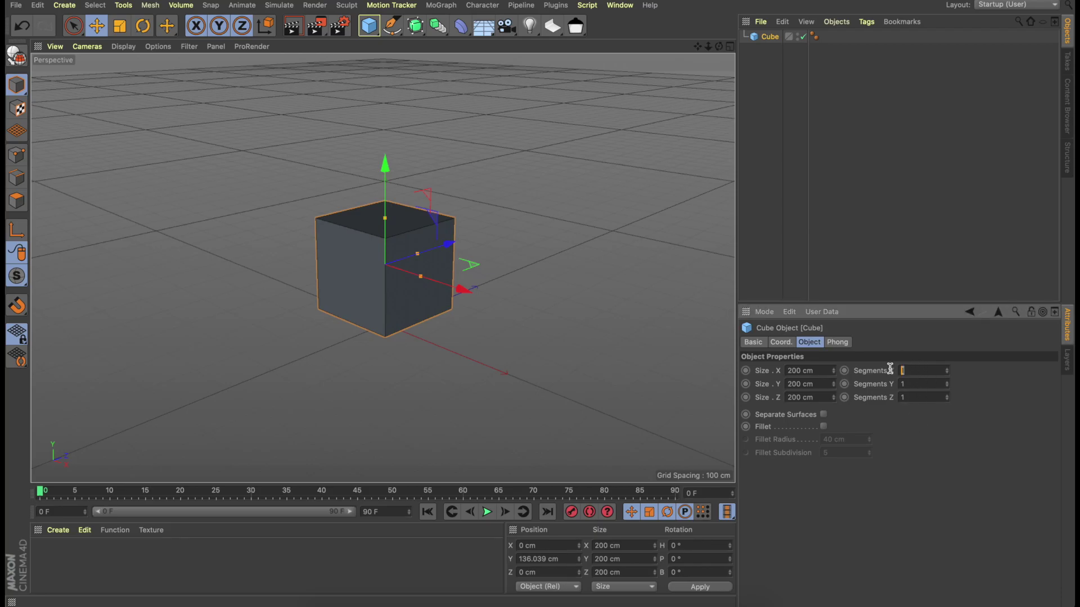
text(7)
key(Tab)
text(7)
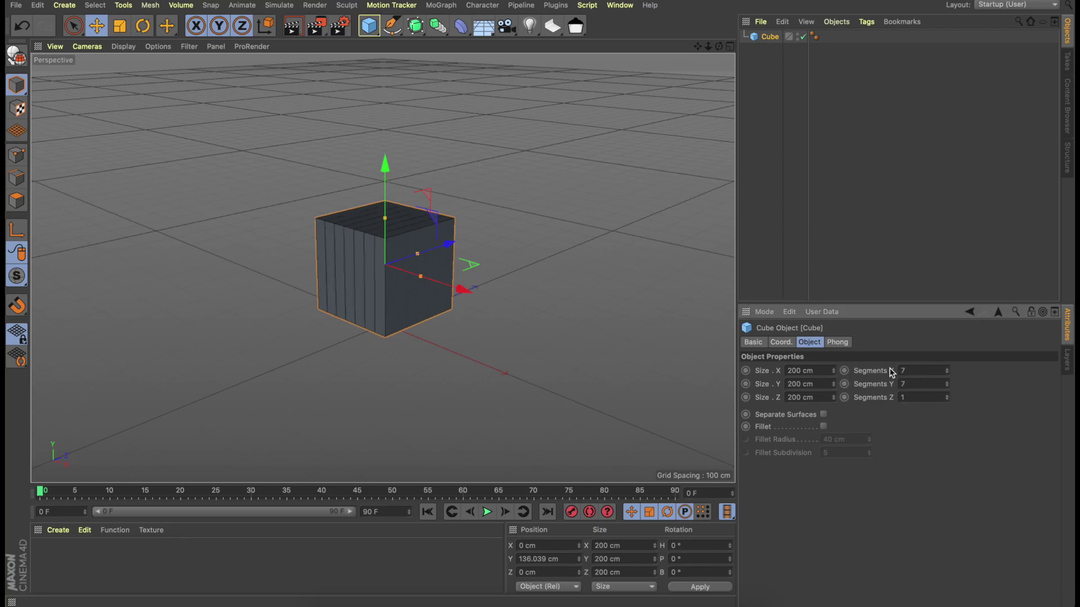
key(Tab)
text(7)
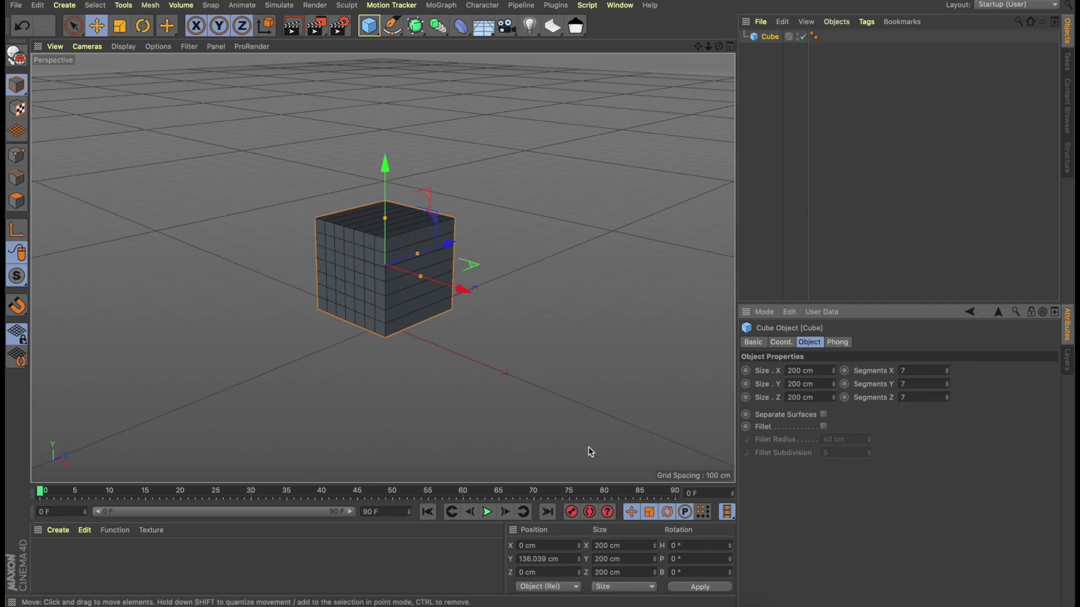
click(503, 398)
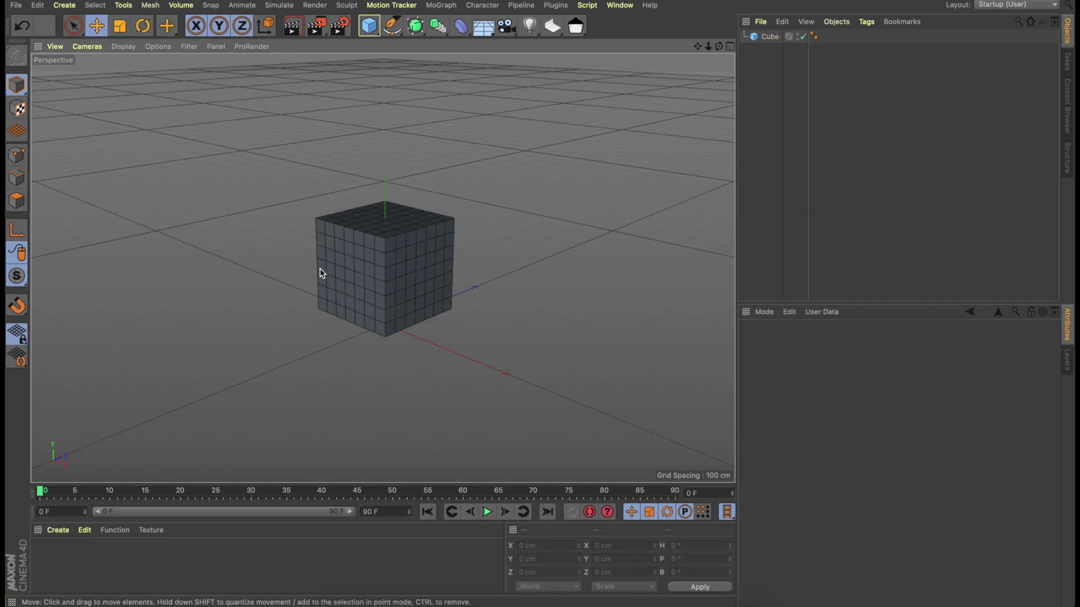
Enable the cube's fillet, try a 20 cm radius, and set the fillet radius to 30 cm.
scroll(344, 295, up, 5)
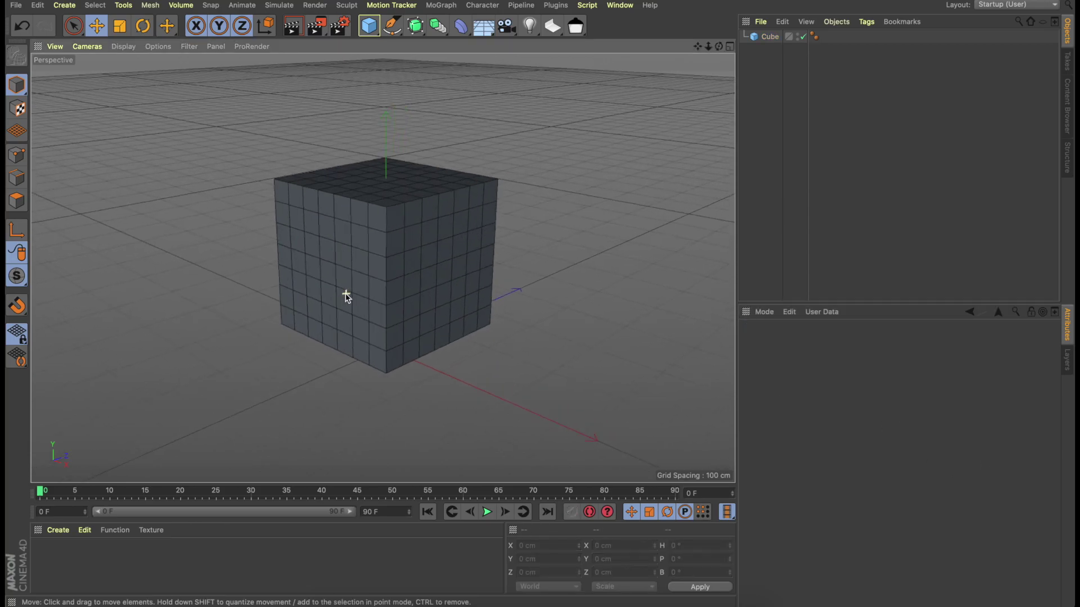
click(353, 262)
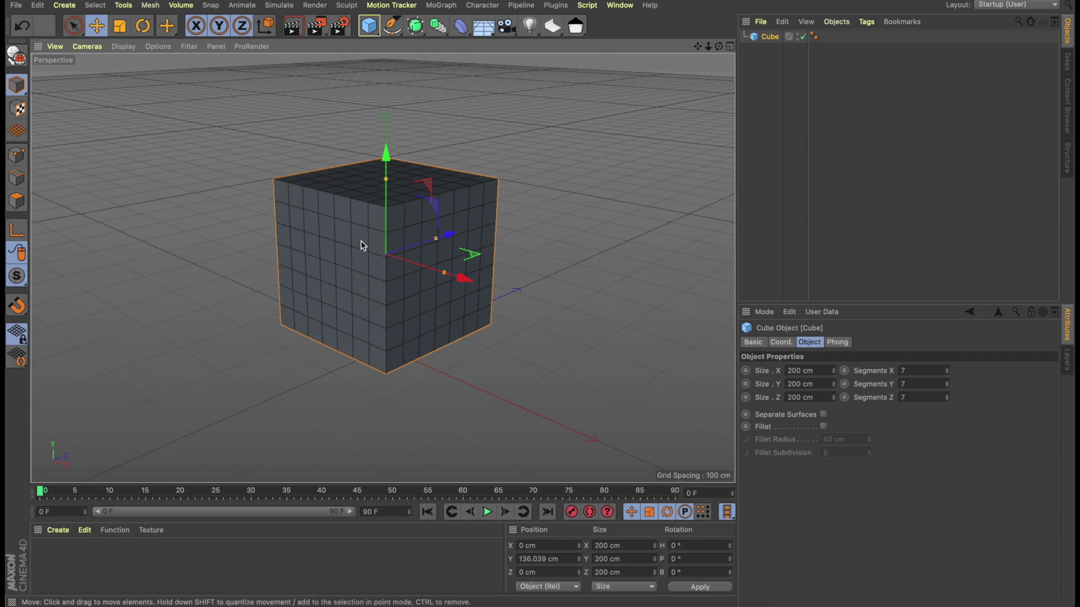
click(823, 427)
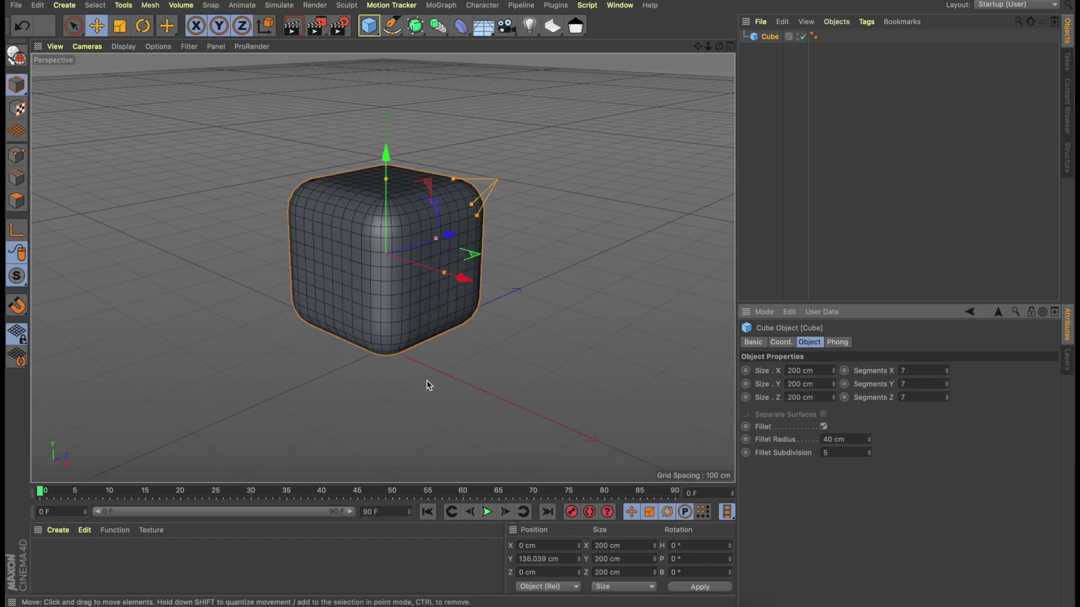
double_click(828, 440)
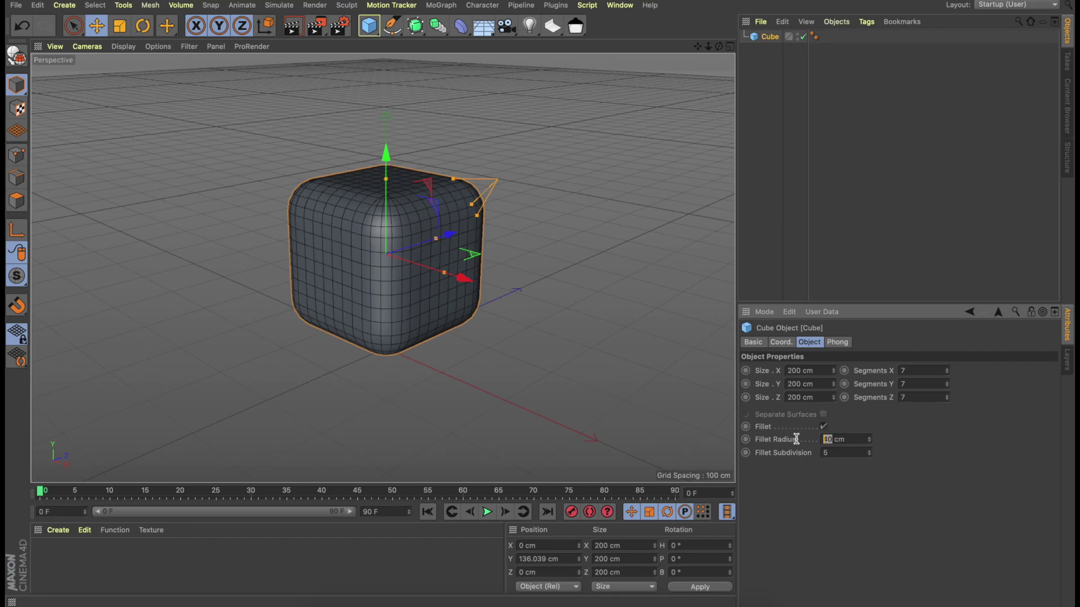
text(20)
key(Return)
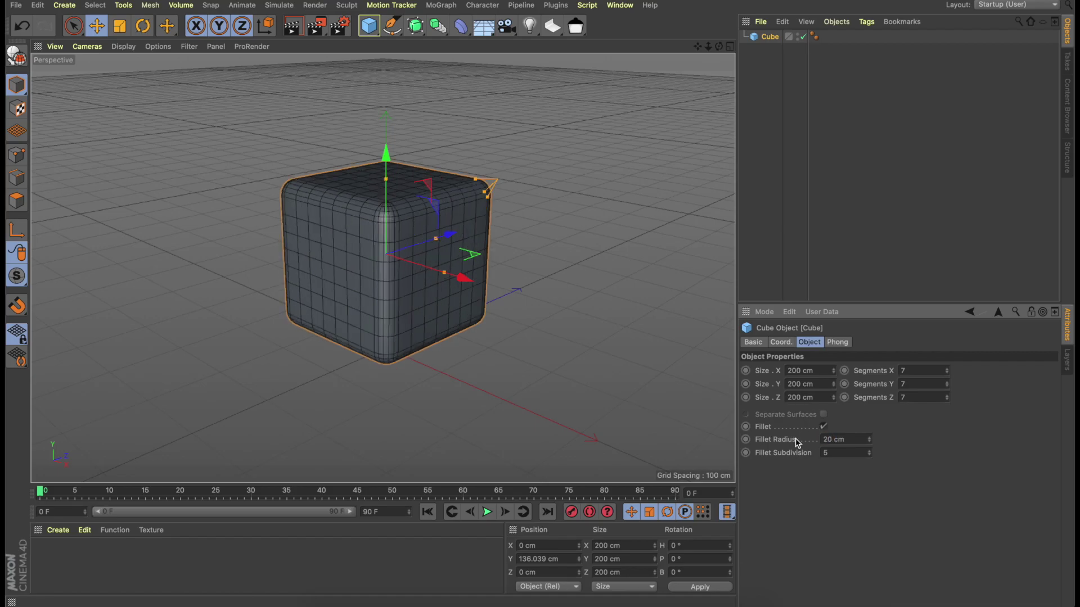
double_click(826, 439)
text(40)
key(Return)
click(536, 369)
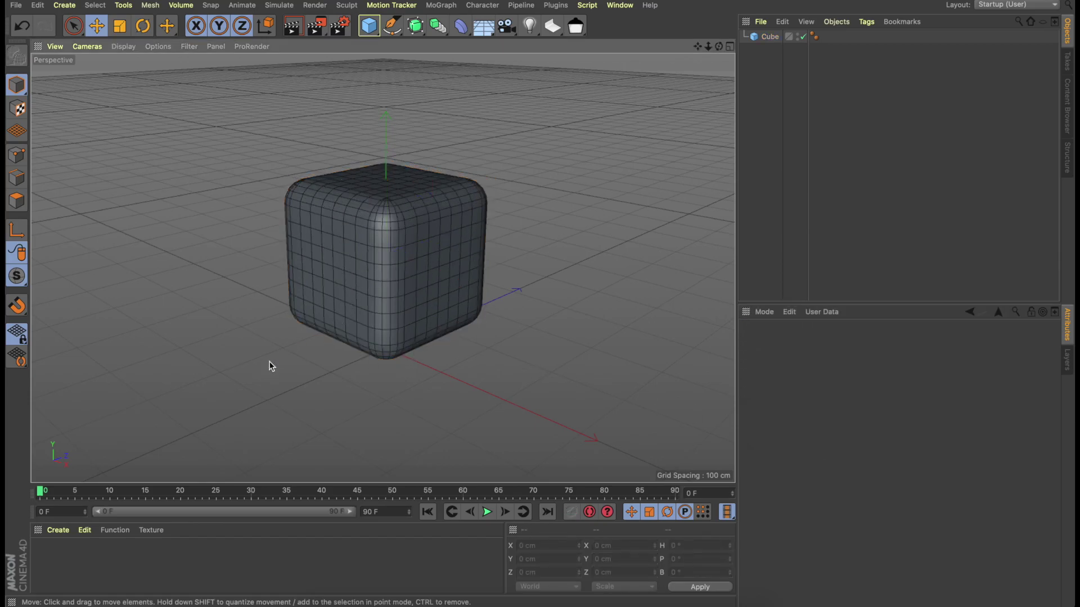
Convert the rounded cube into an editable polygon object and switch to polygon mode.
alt+drag(270, 366, 304, 299)
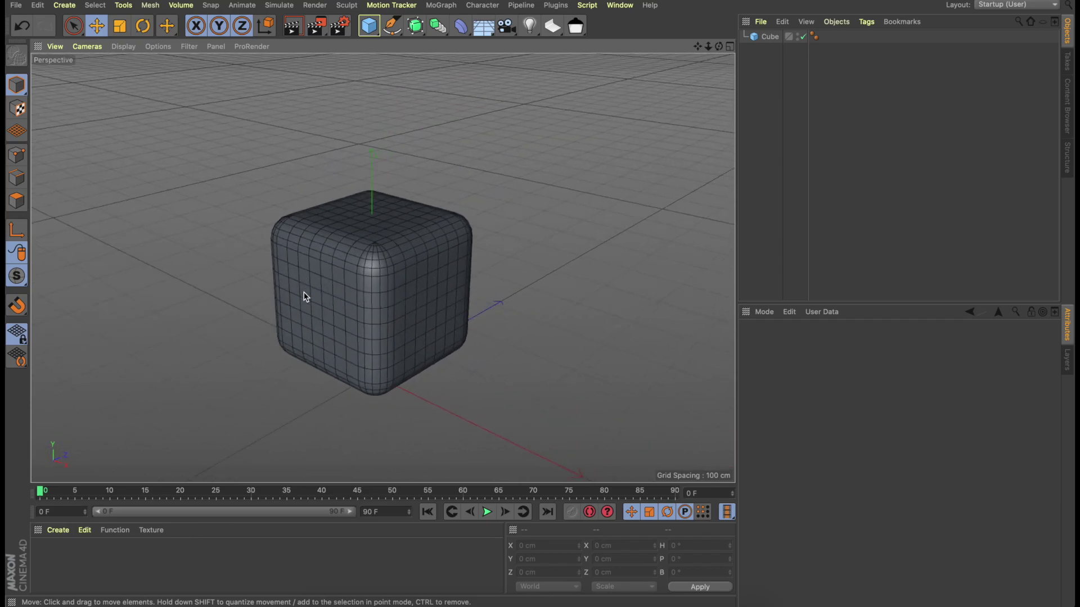
click(444, 360)
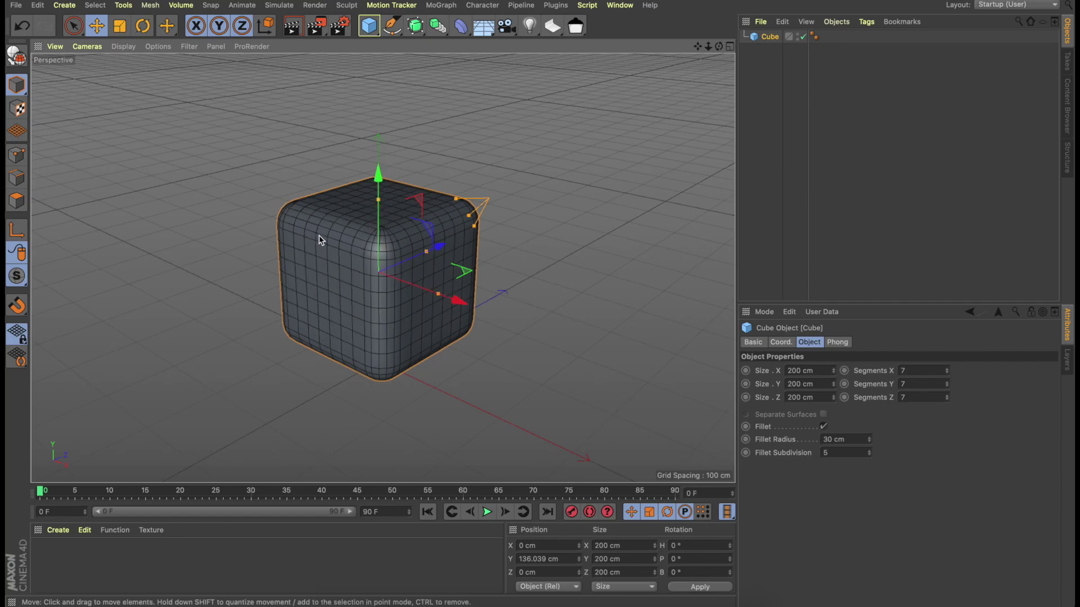
click(265, 416)
click(343, 318)
click(17, 55)
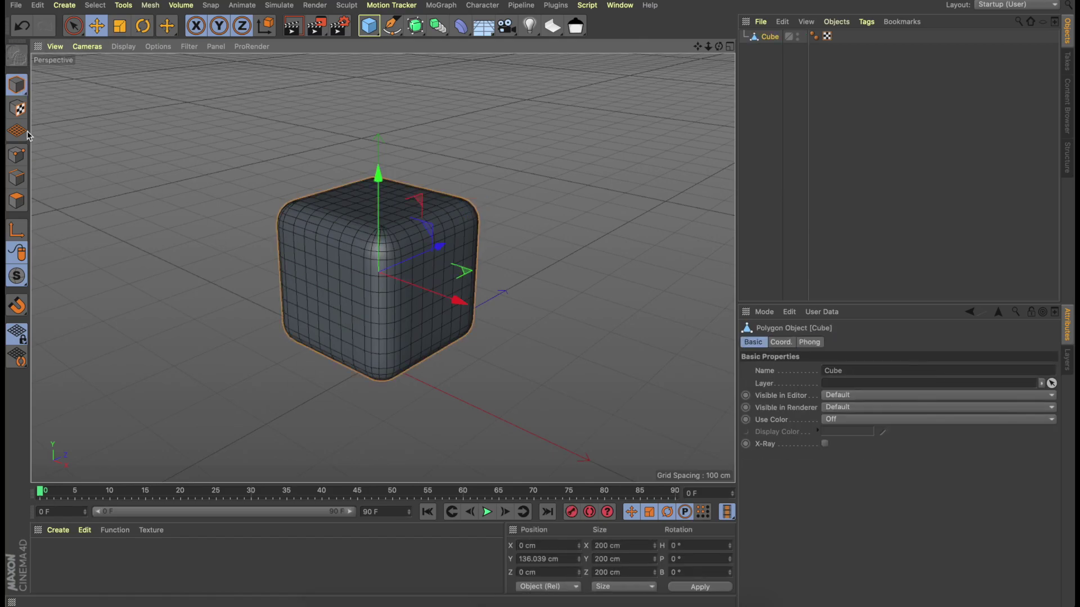
click(17, 201)
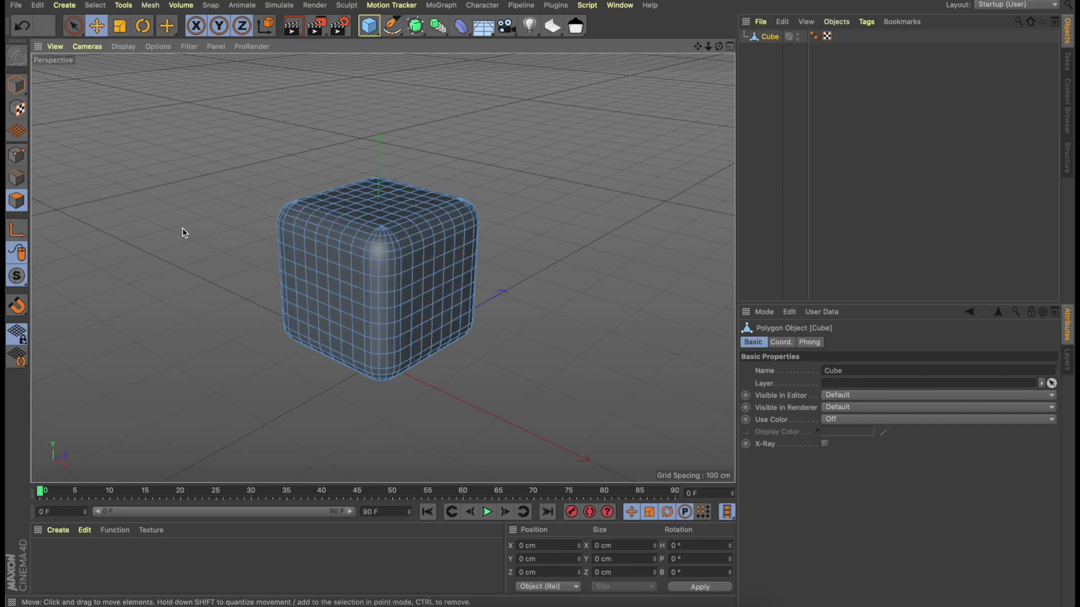
Select the centre polygon of one side face and two diagonally placed polygons on the adjacent side face.
scroll(282, 281, up, 3)
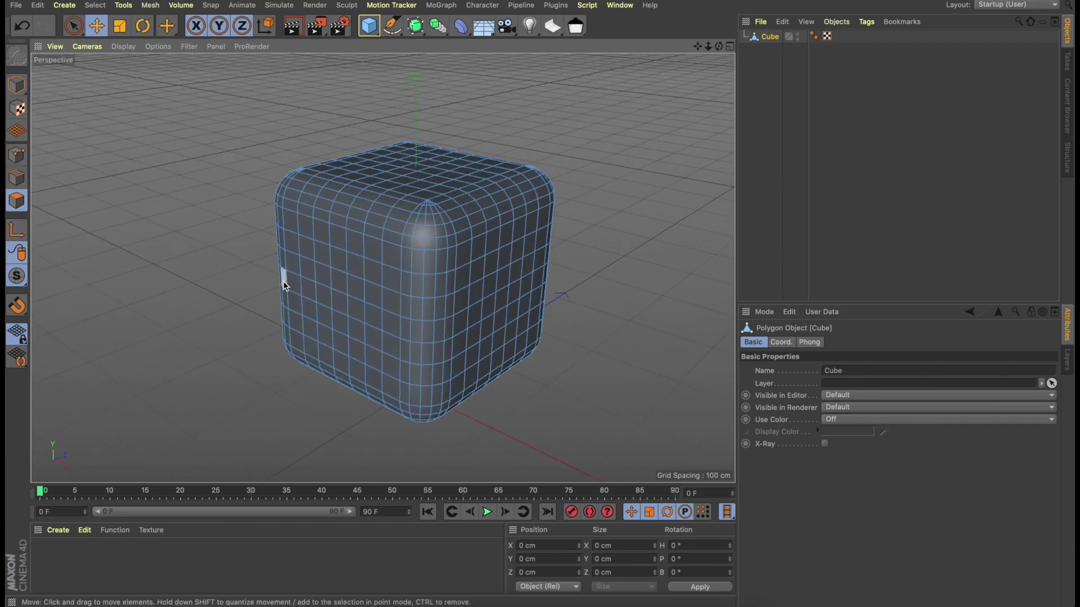
click(339, 304)
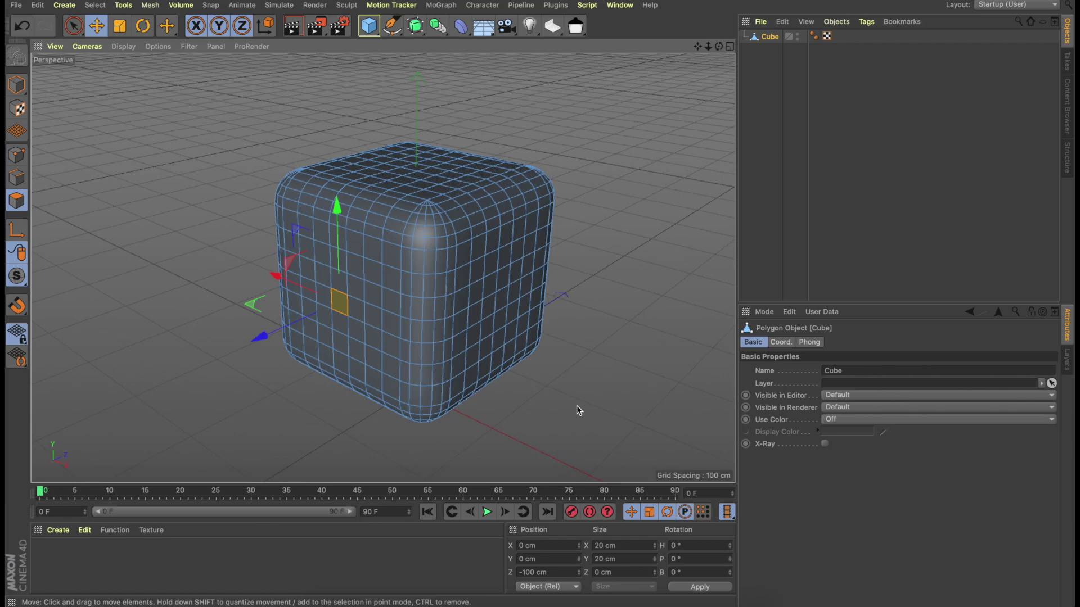
alt+drag(576, 406, 534, 402)
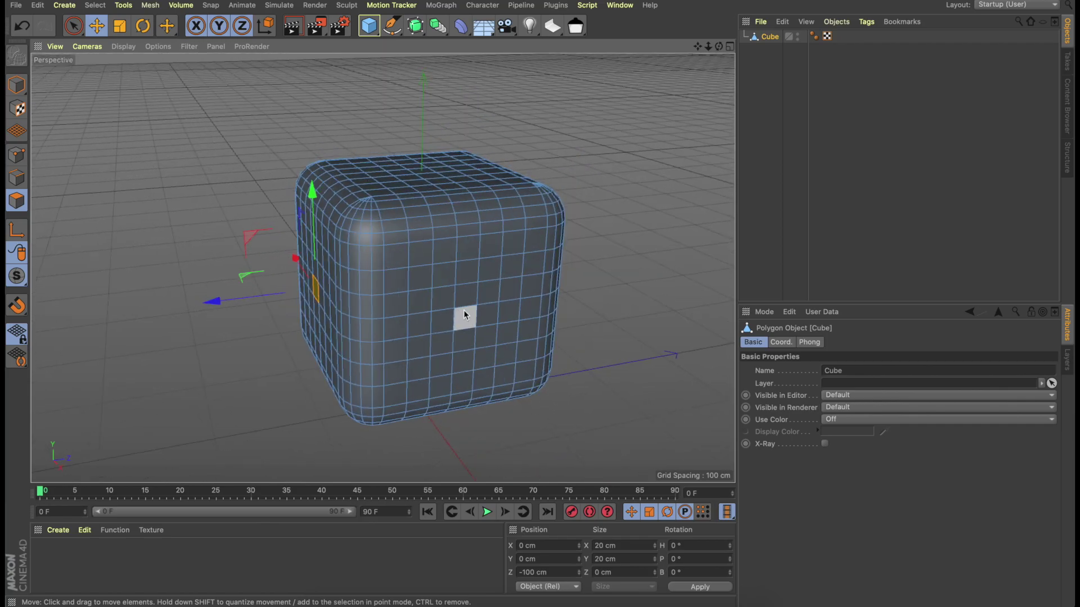
shift+click(425, 287)
shift+click(488, 334)
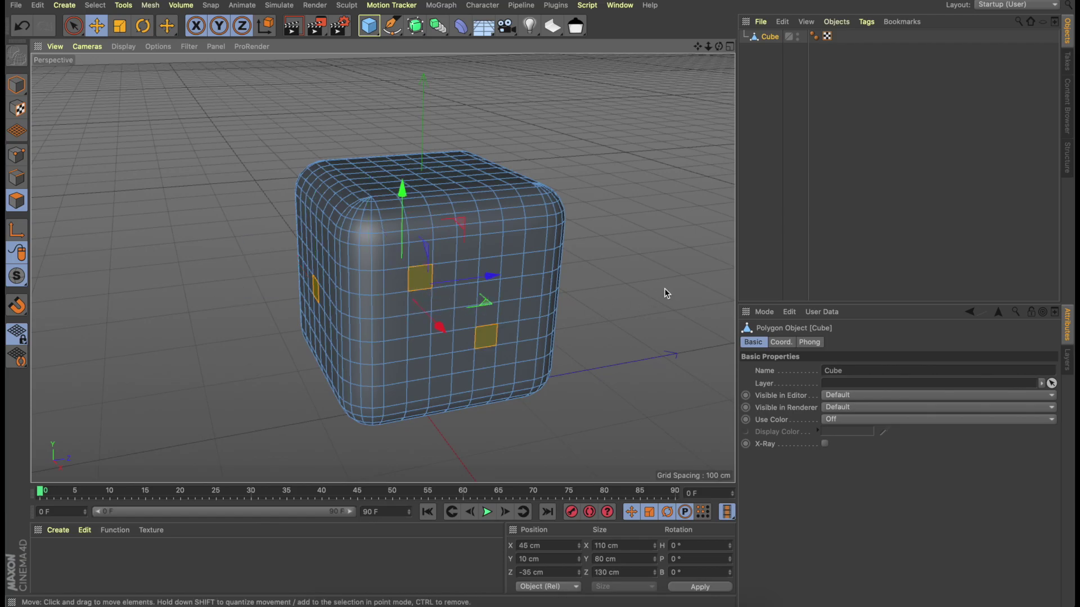
Add three polygons in a diagonal line across the third side face to the selection.
alt+drag(663, 287, 518, 299)
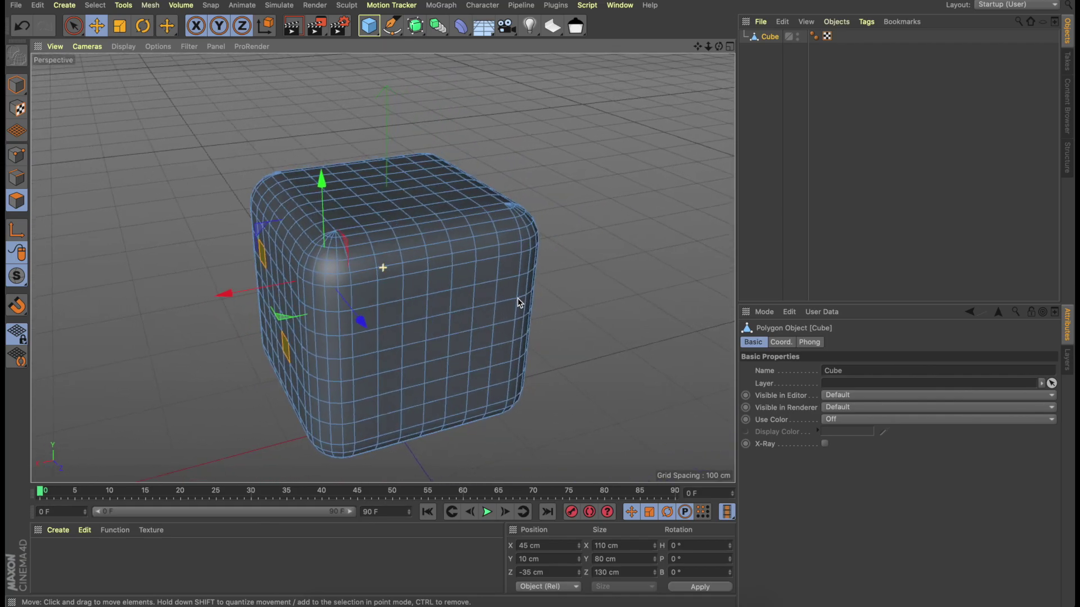
shift+click(388, 309)
shift+click(441, 355)
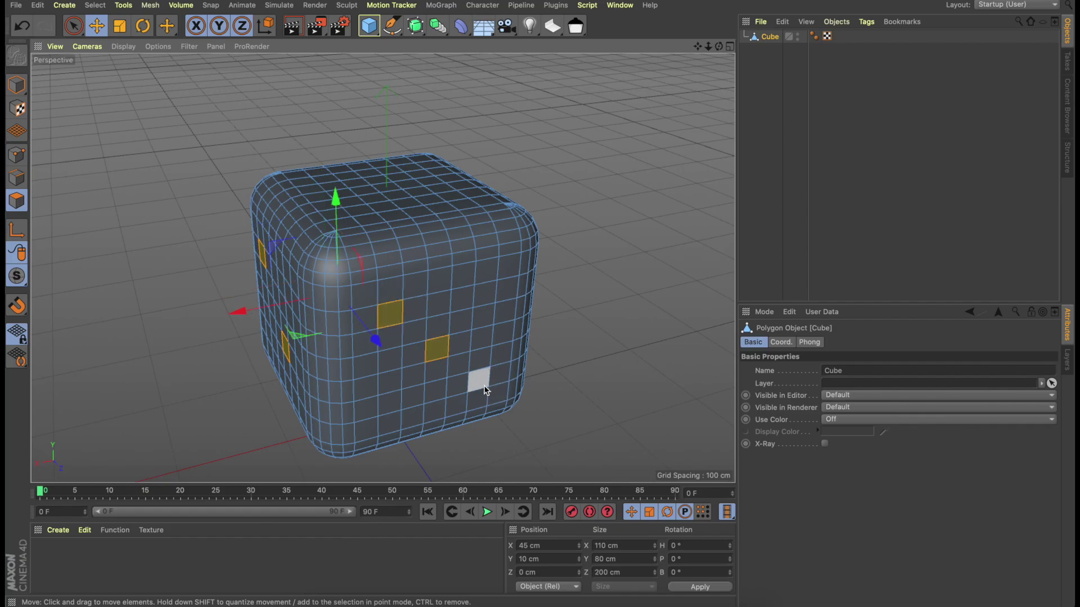
shift+click(485, 389)
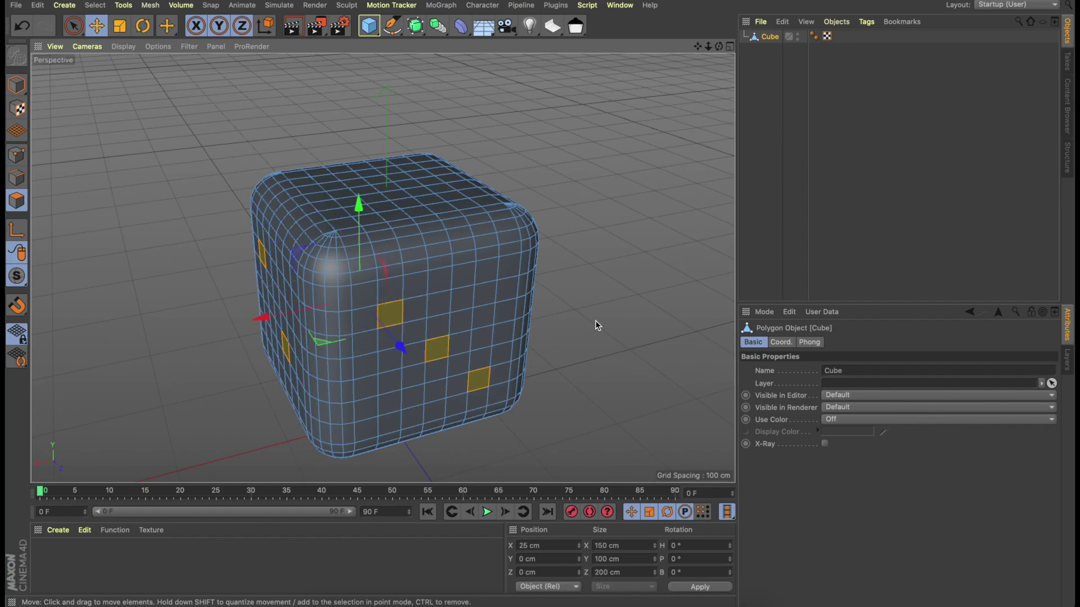
Add four polygons in a square pattern on the fourth side face to the selection.
alt+drag(597, 325, 454, 309)
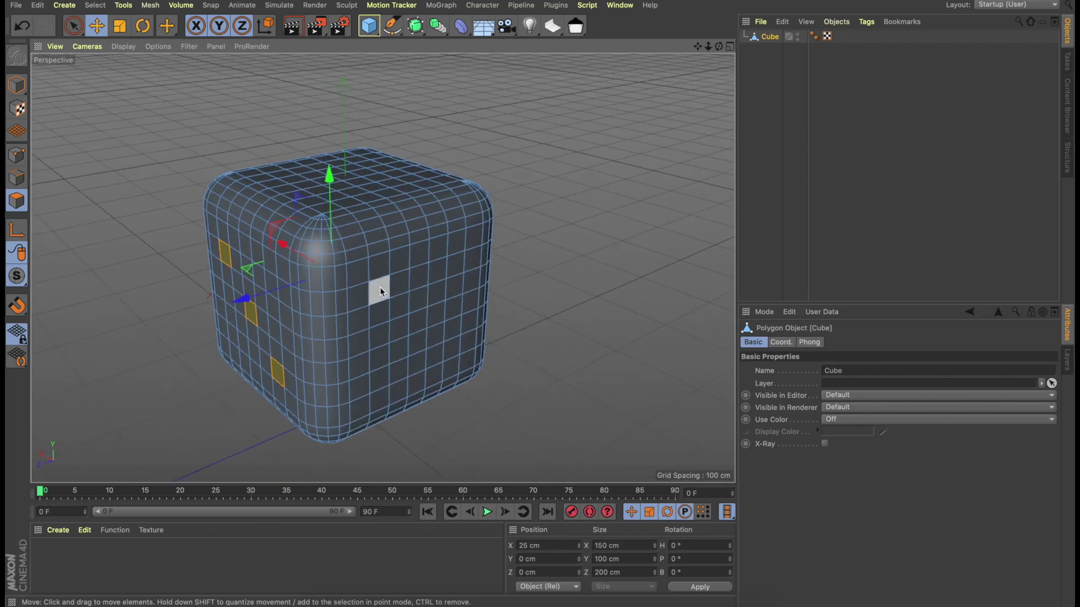
shift+click(379, 287)
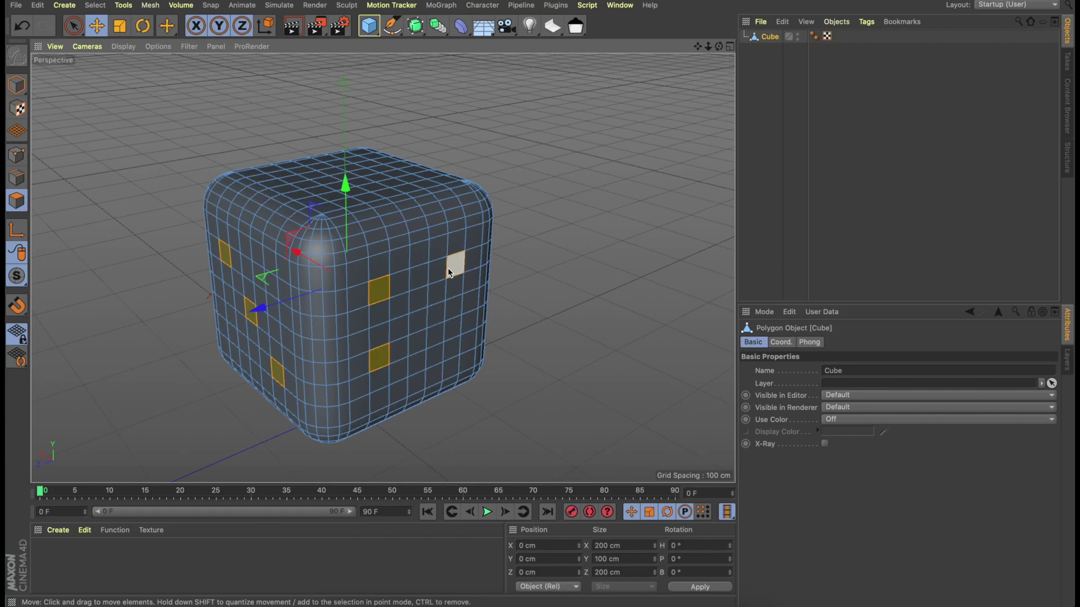
shift+click(457, 325)
Add five polygons on the cube's top face to the selection, four at the corners and one in the centre.
alt+drag(658, 268, 537, 298)
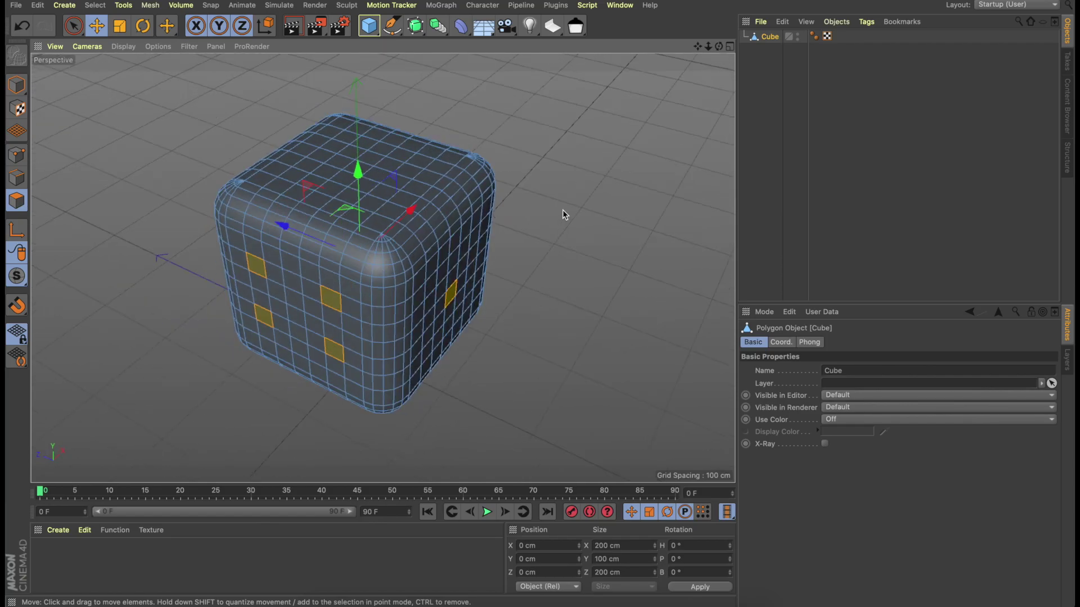
alt+drag(564, 214, 552, 263)
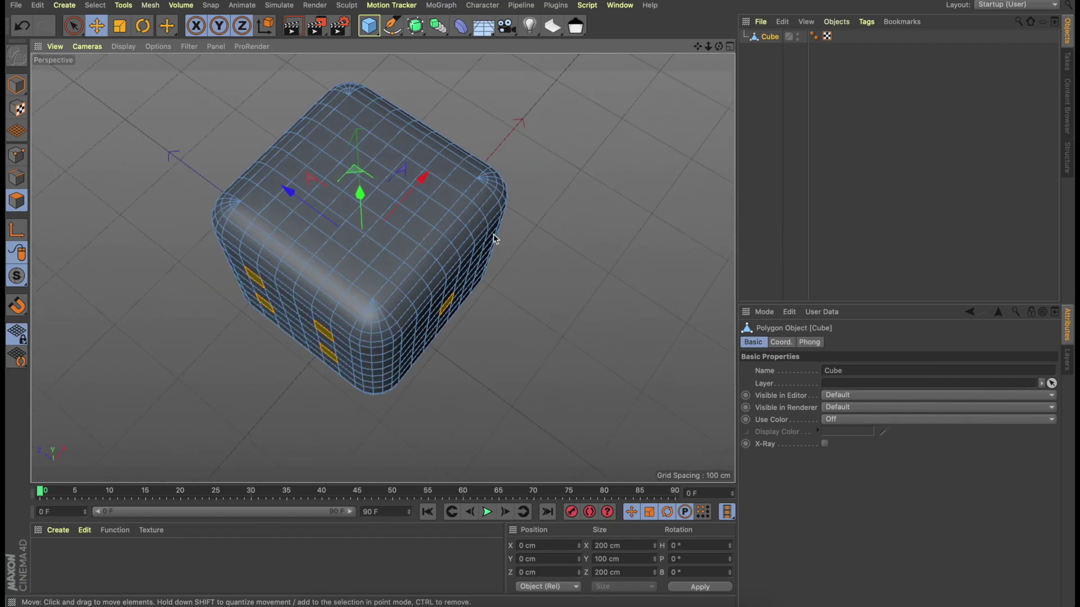
click(284, 203)
shift+click(366, 250)
shift+click(426, 182)
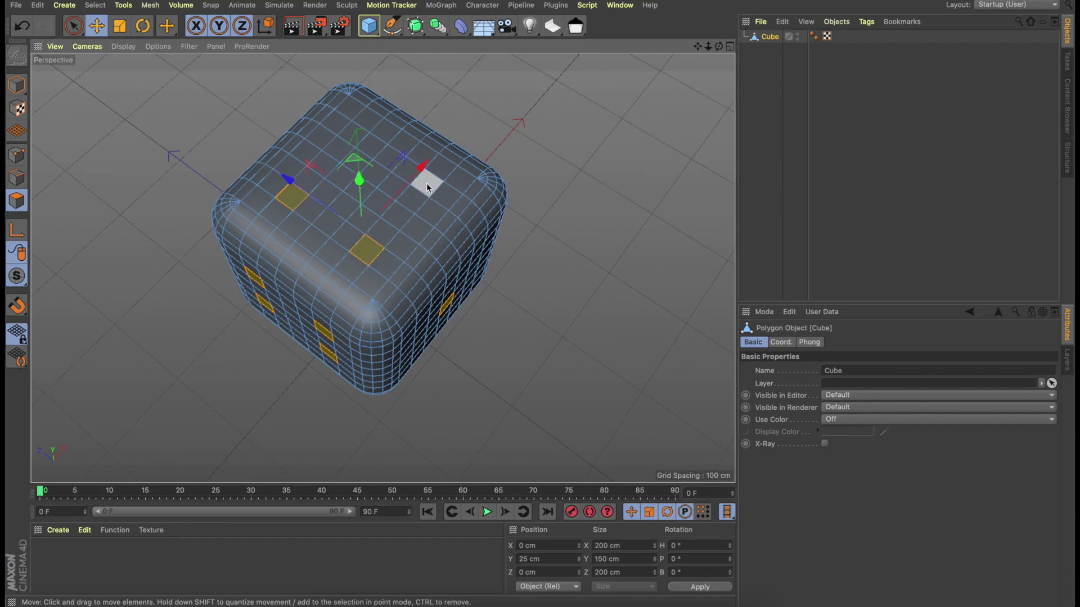
shift+click(359, 137)
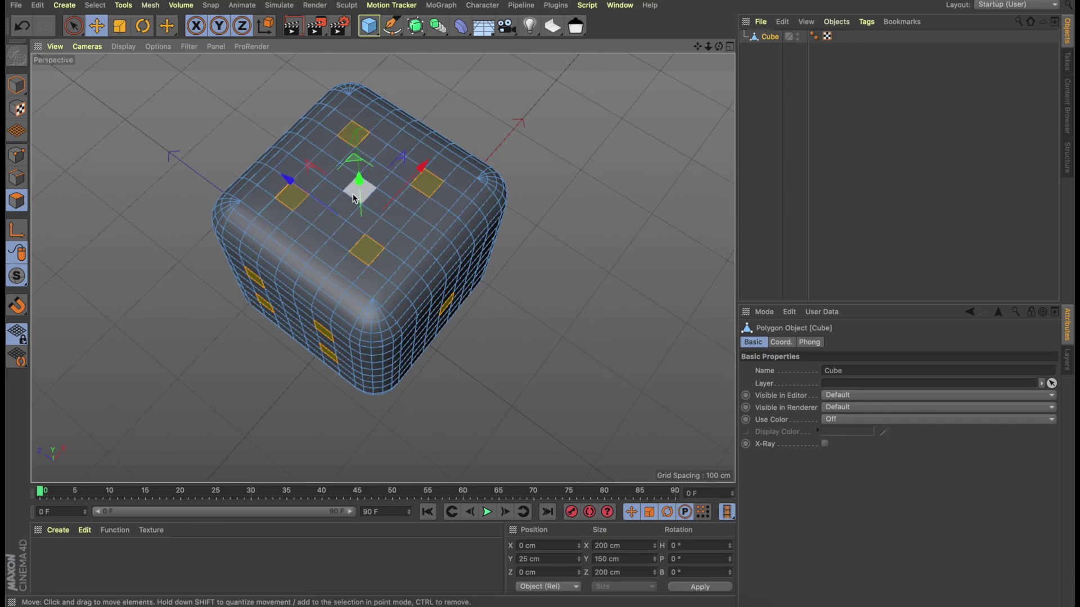
shift+click(353, 197)
Add six polygons on the cube's bottom face to the selection, in two parallel rows of three.
alt+drag(564, 195, 615, 171)
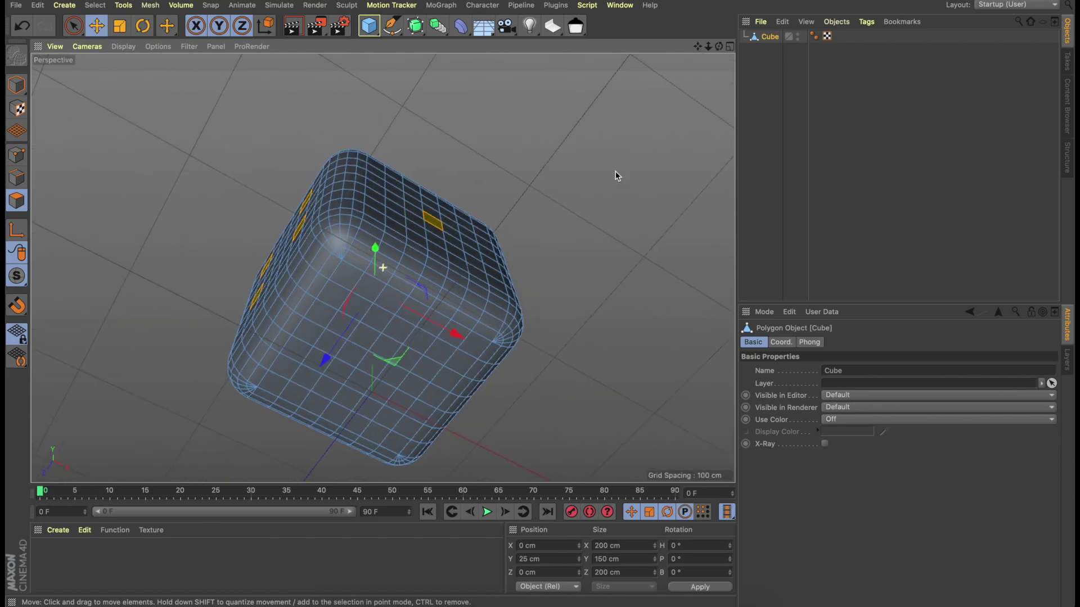
shift+click(306, 376)
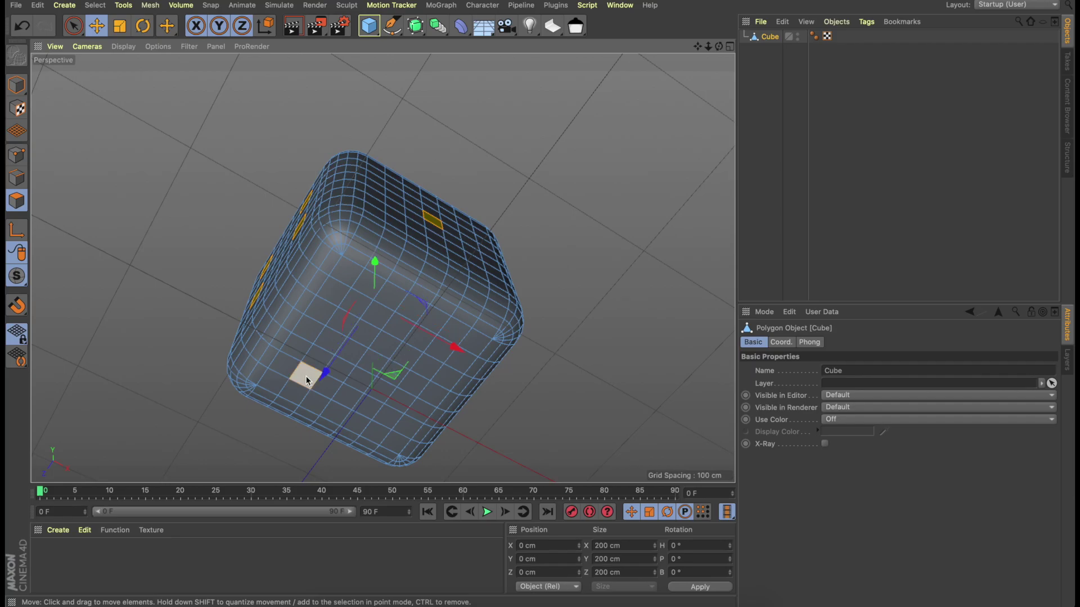
shift+click(353, 313)
shift+click(413, 389)
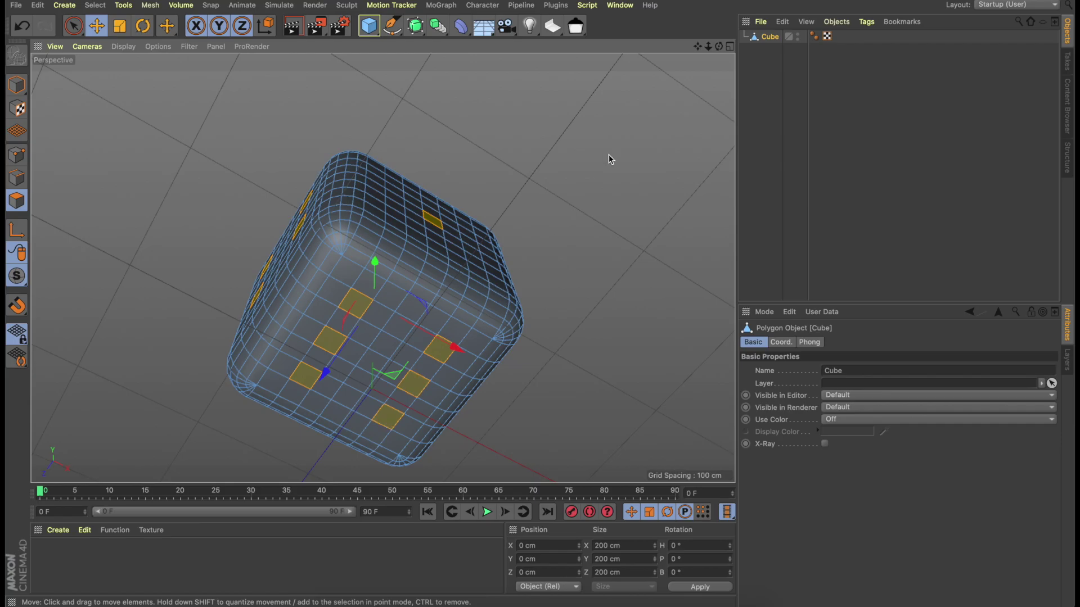
Store the selected dot polygons of all six faces in a polygon selection tag on the cube.
alt+drag(608, 154, 552, 269)
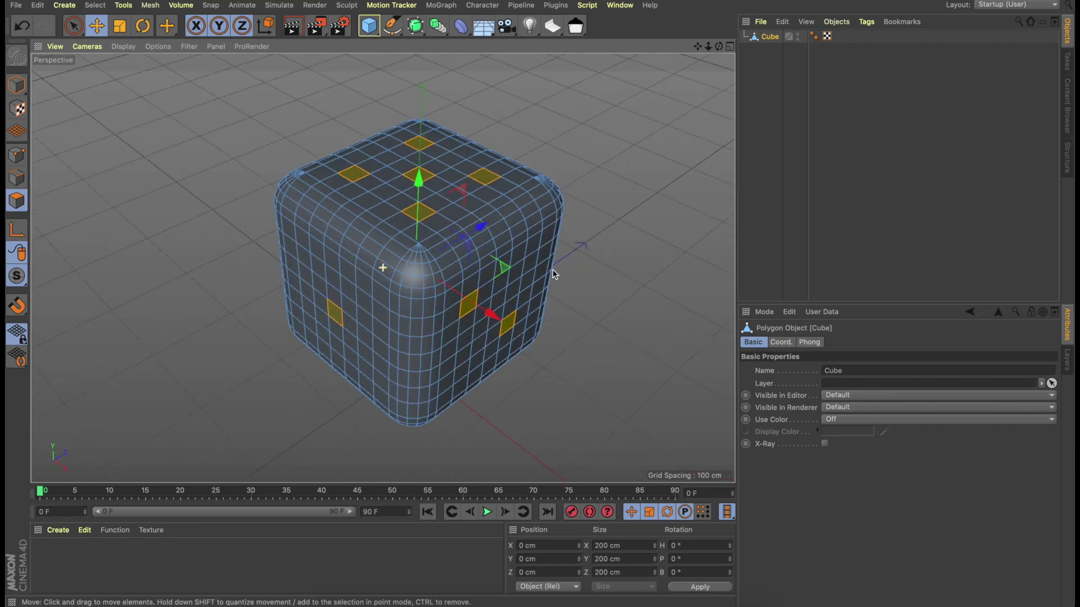
alt+drag(609, 232, 592, 206)
scroll(592, 207, down, 3)
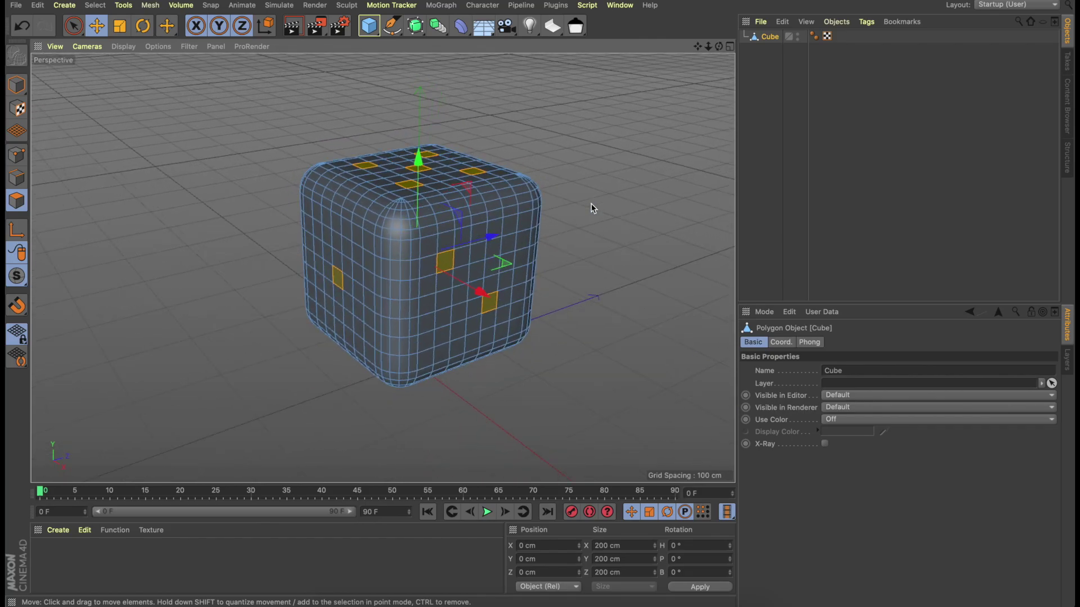
alt+drag(592, 208, 583, 209)
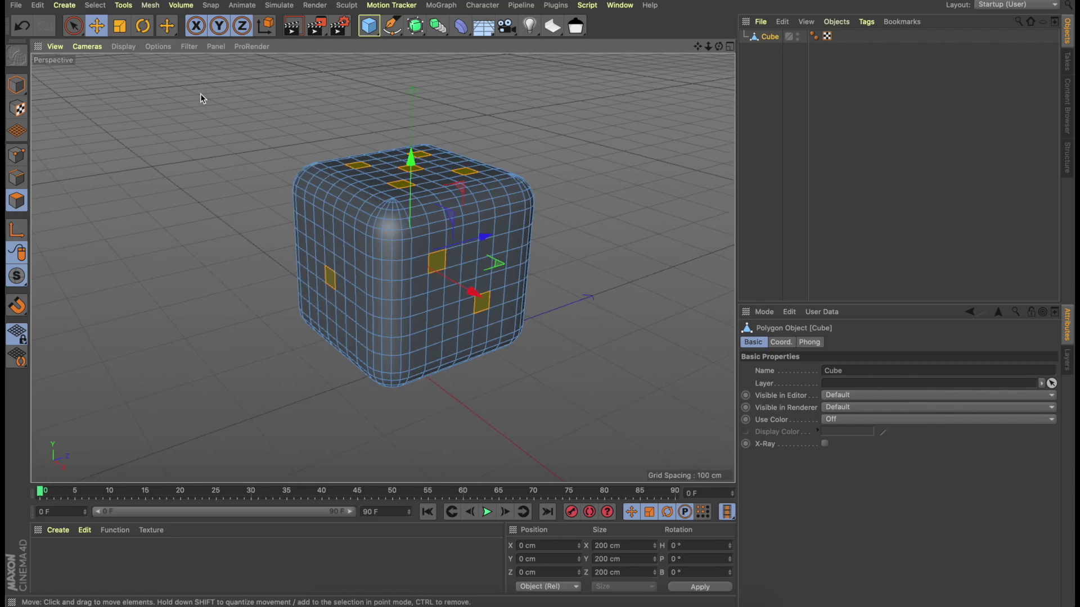
click(101, 8)
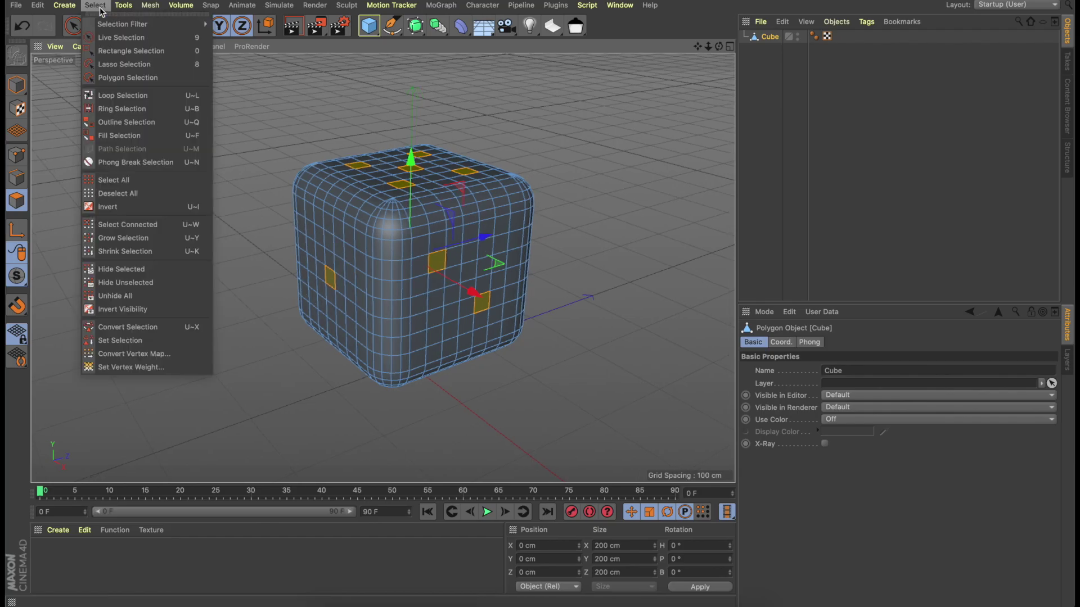
click(96, 340)
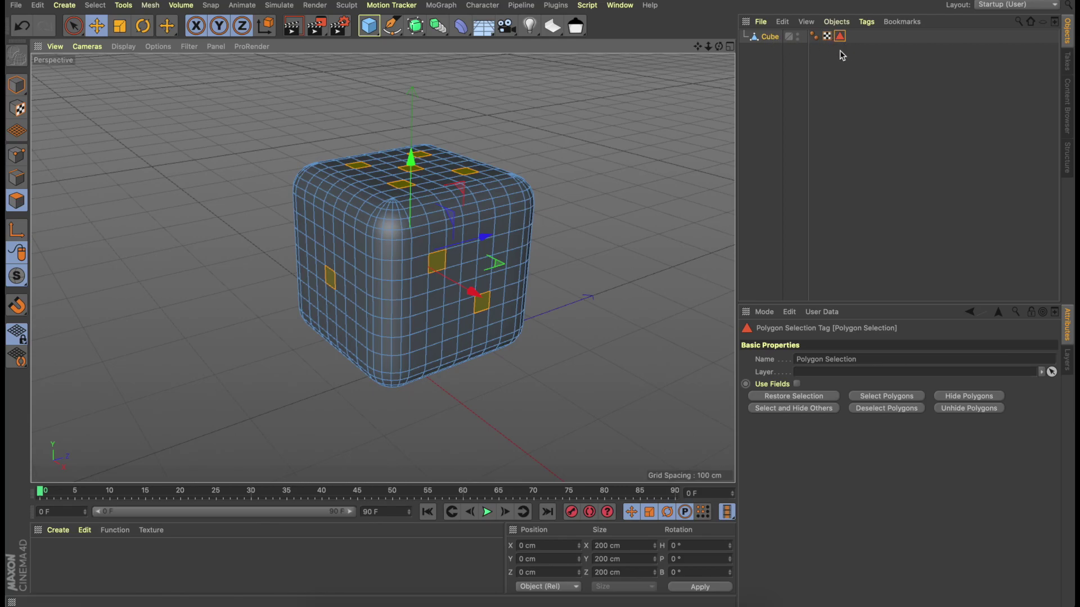
Deselect the polygons, switch to model mode, and recall the dots from the polygon selection tag to check it.
click(631, 200)
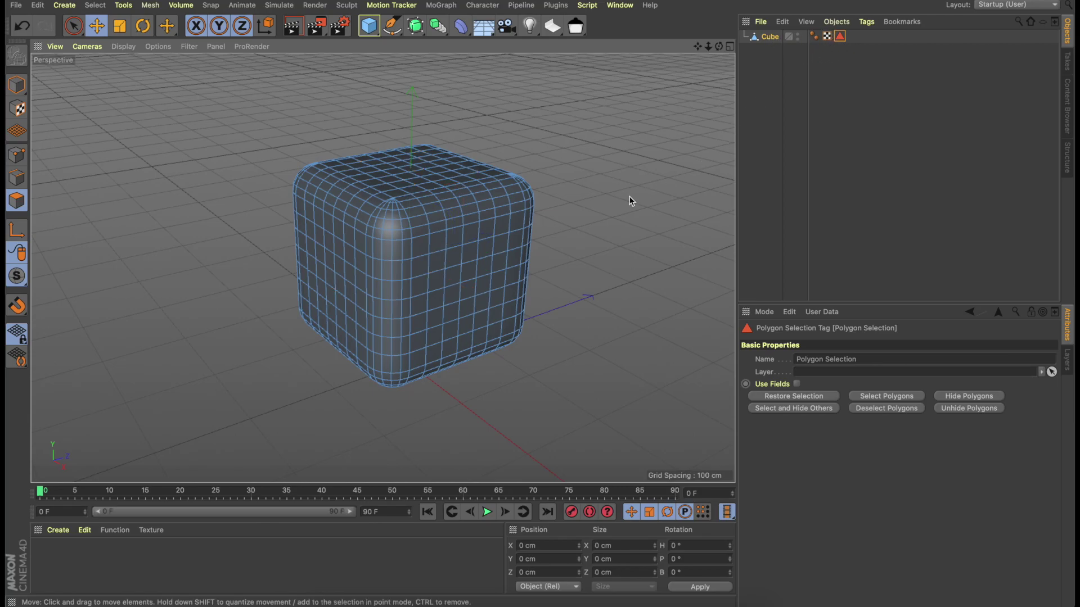
click(16, 84)
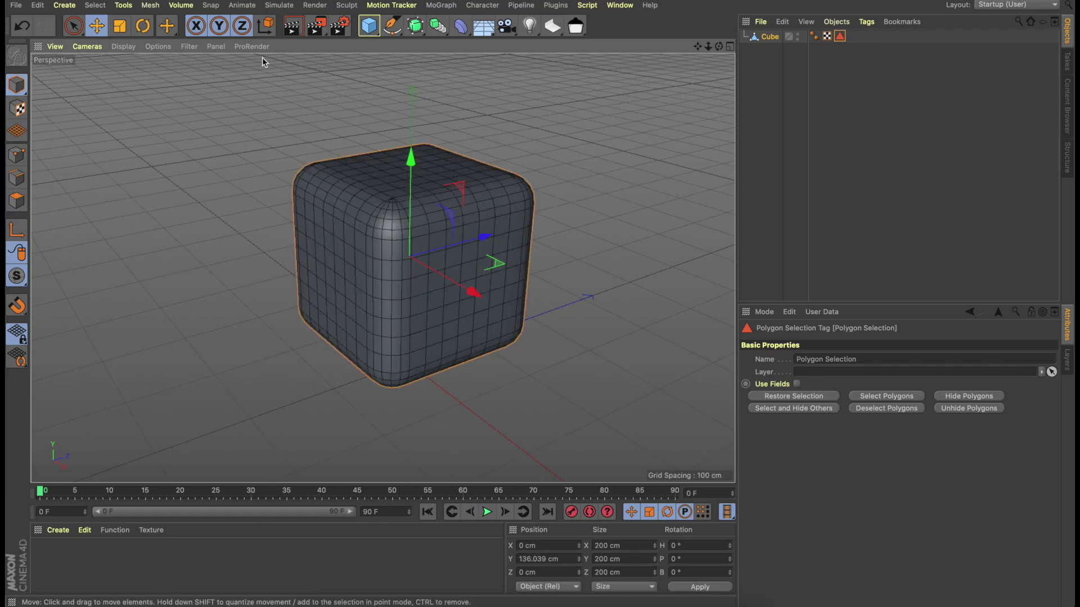
double_click(840, 35)
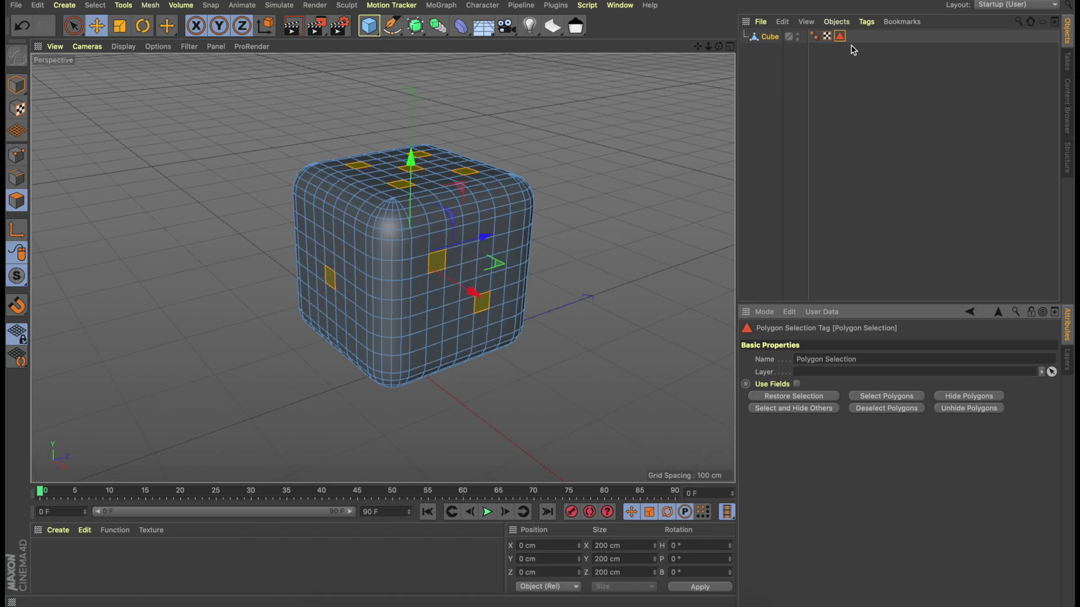
click(332, 105)
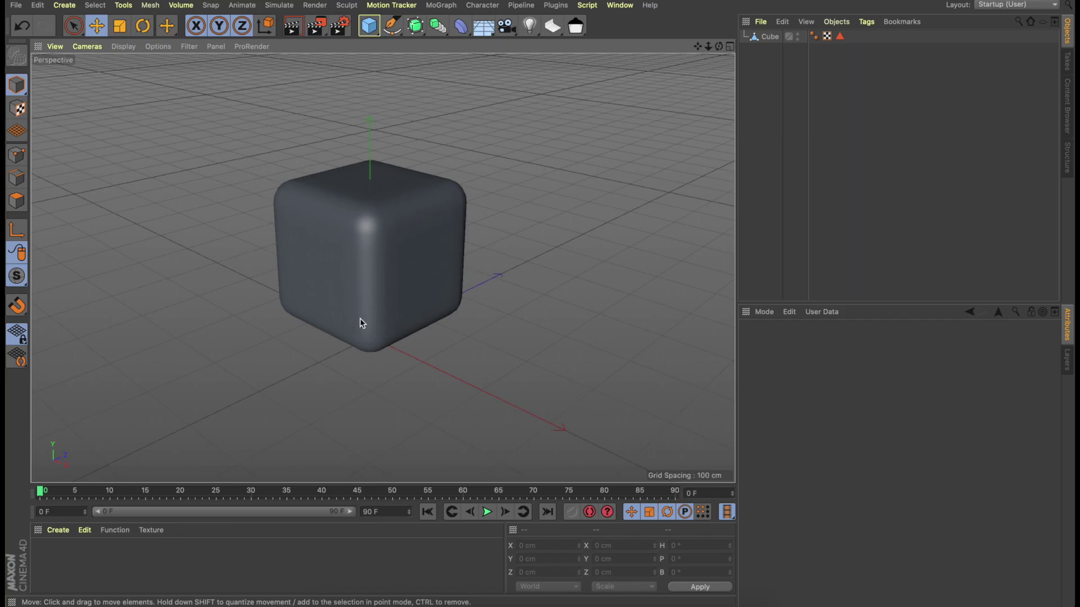
Add a sphere and move it beside the cube, to about 256 cm in X and 129 cm in Y.
click(437, 289)
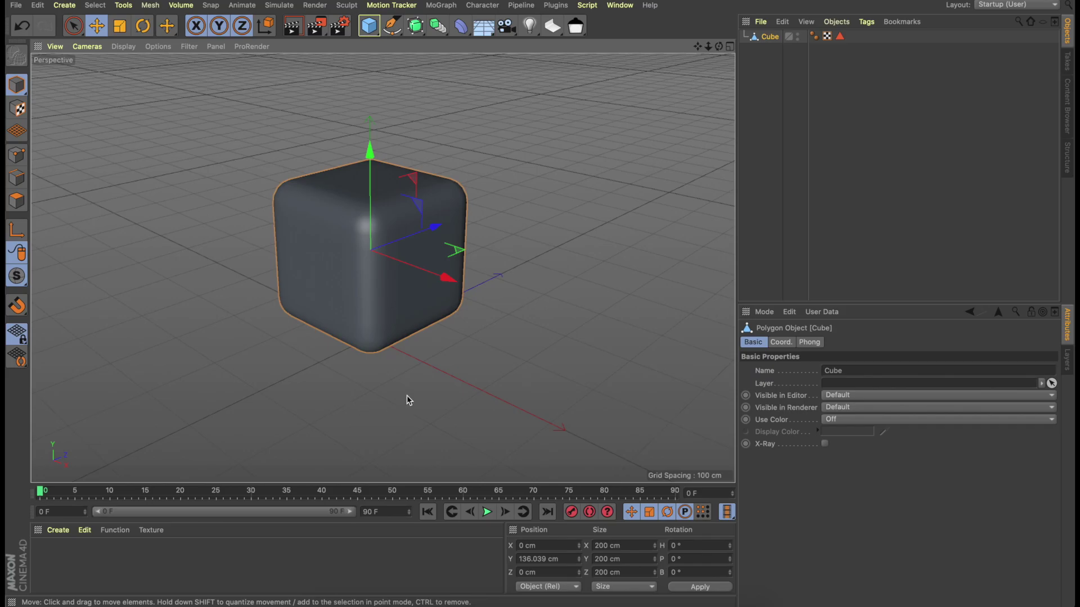
click(369, 26)
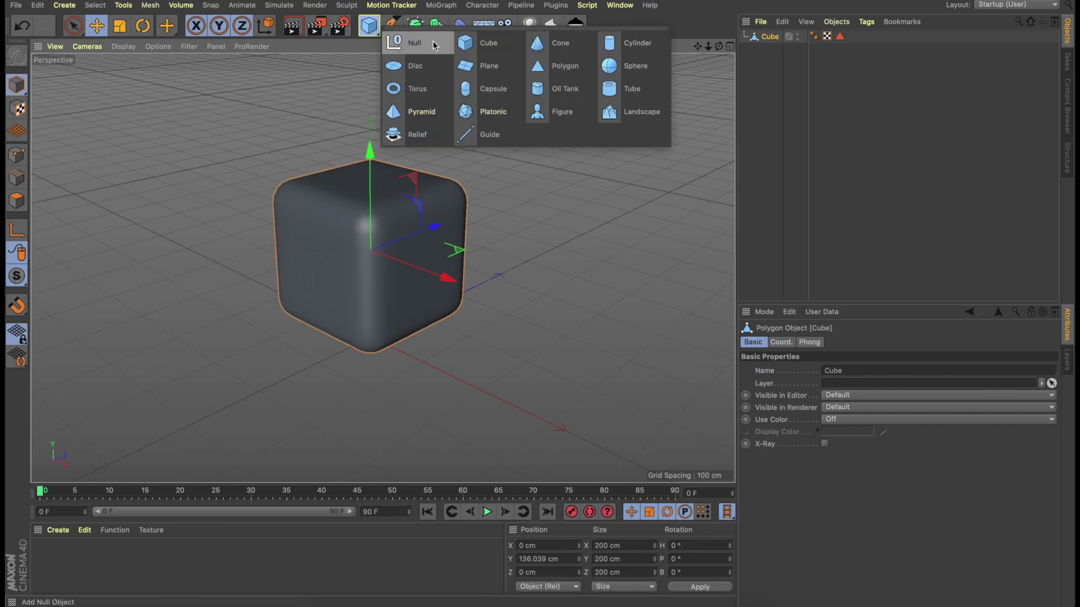
click(605, 64)
drag(441, 361, 573, 414)
drag(528, 336, 523, 248)
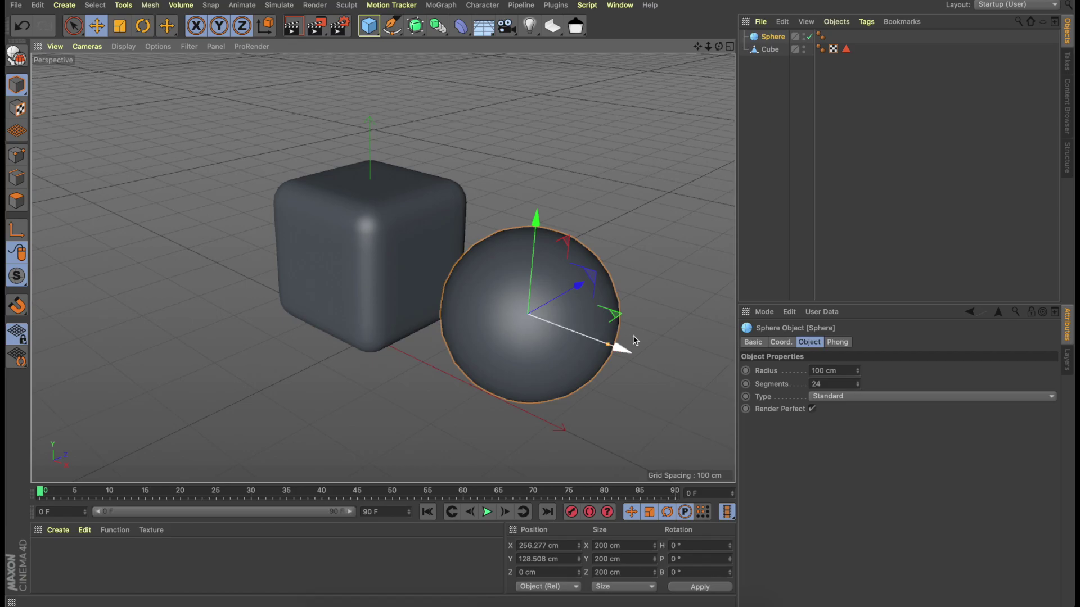
Set the sphere's segments to 50 and scale it down to a radius of about 14 cm.
click(827, 384)
text(50)
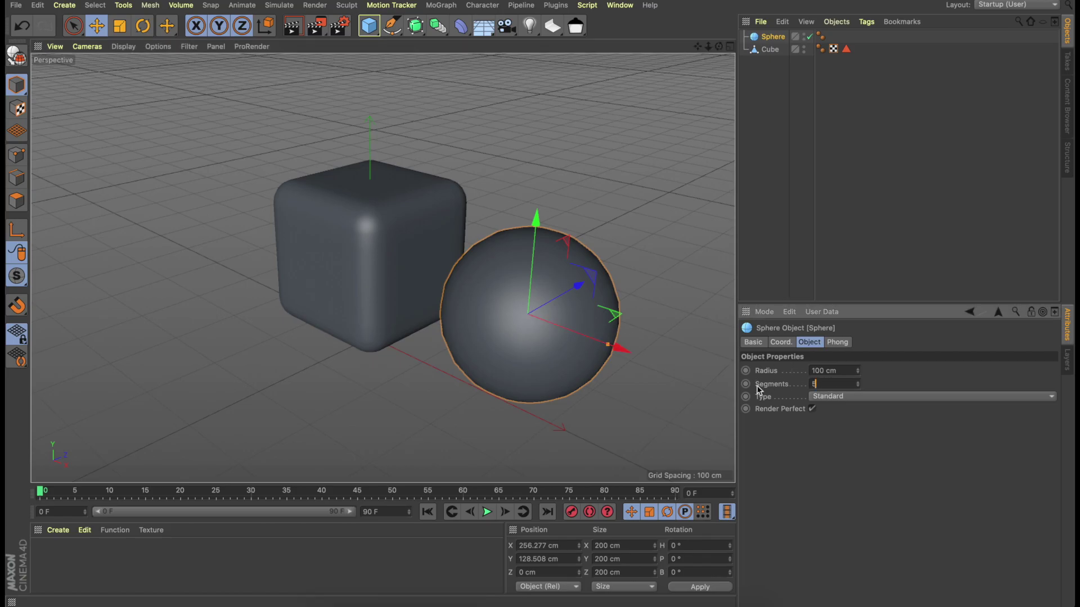
key(Return)
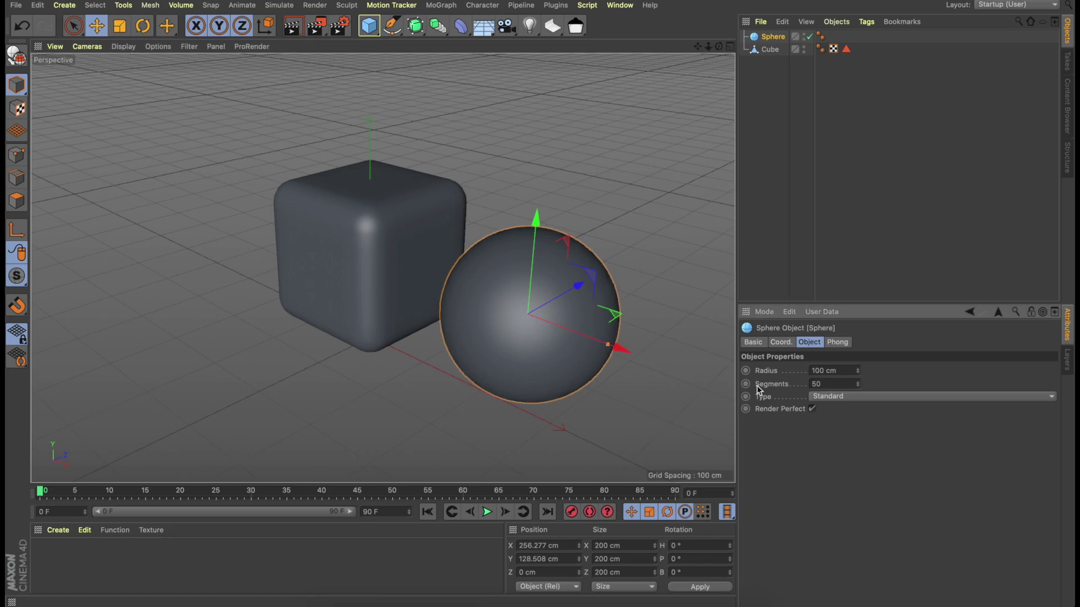
click(120, 25)
drag(701, 256, 429, 472)
click(896, 164)
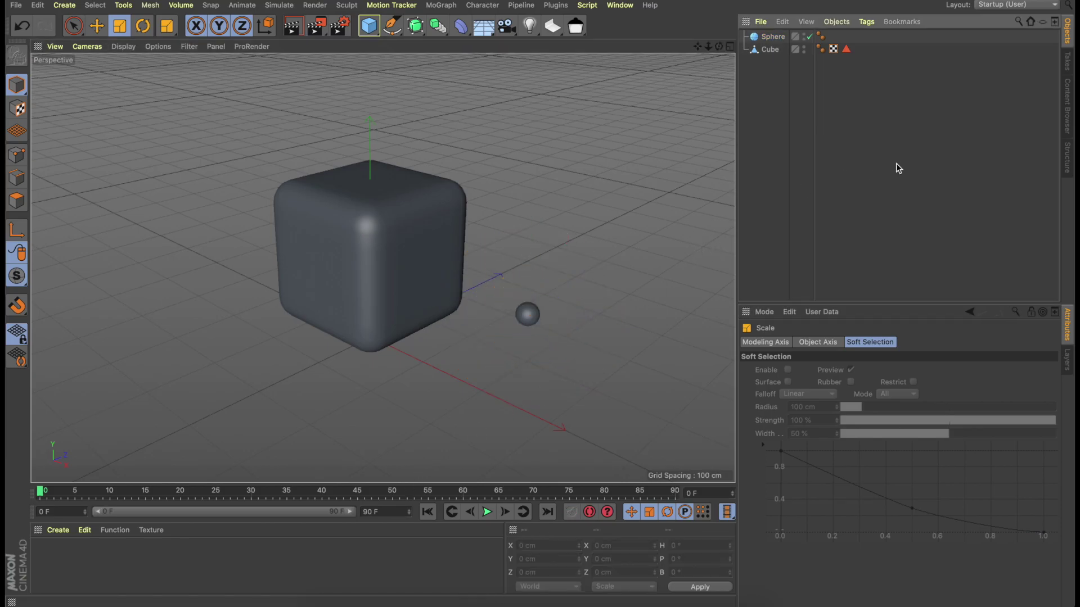
Add a MoGraph Cloner and make the small sphere its child.
scroll(595, 275, up, 3)
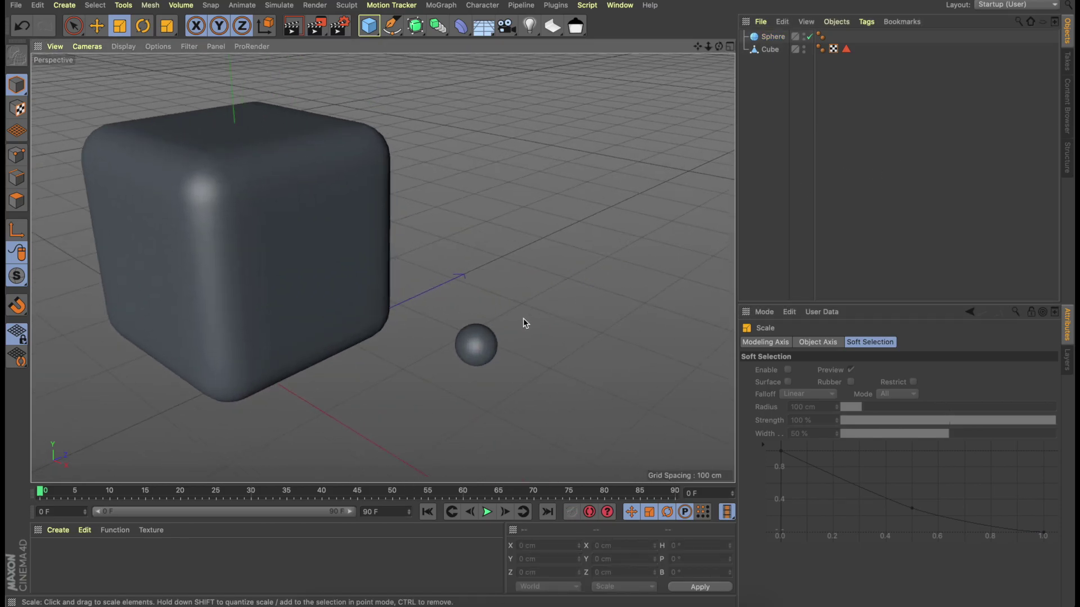
scroll(523, 323, down, 3)
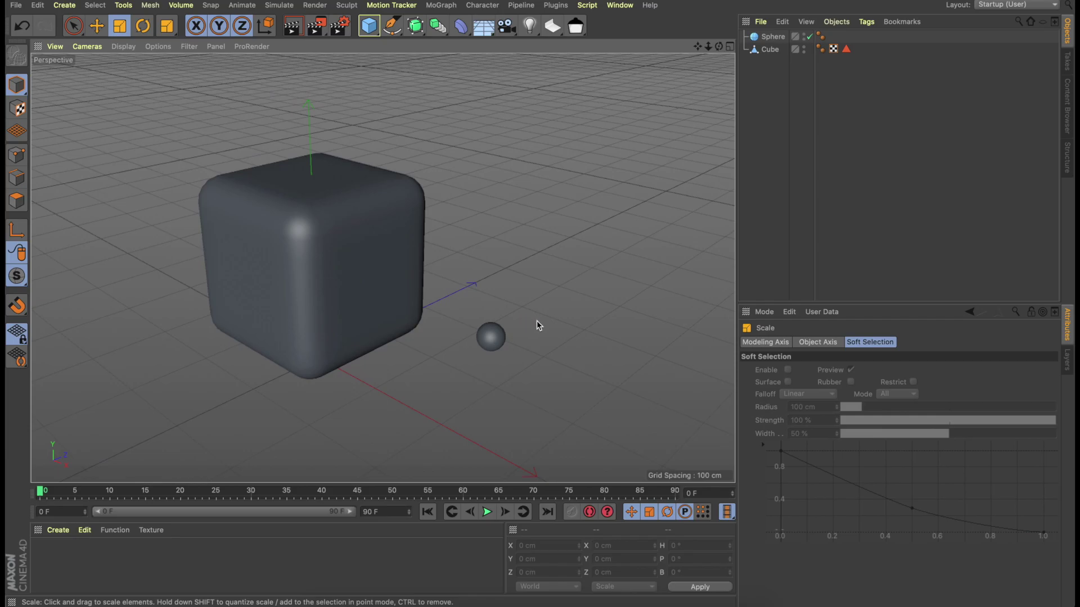
click(495, 333)
scroll(506, 313, down, 2)
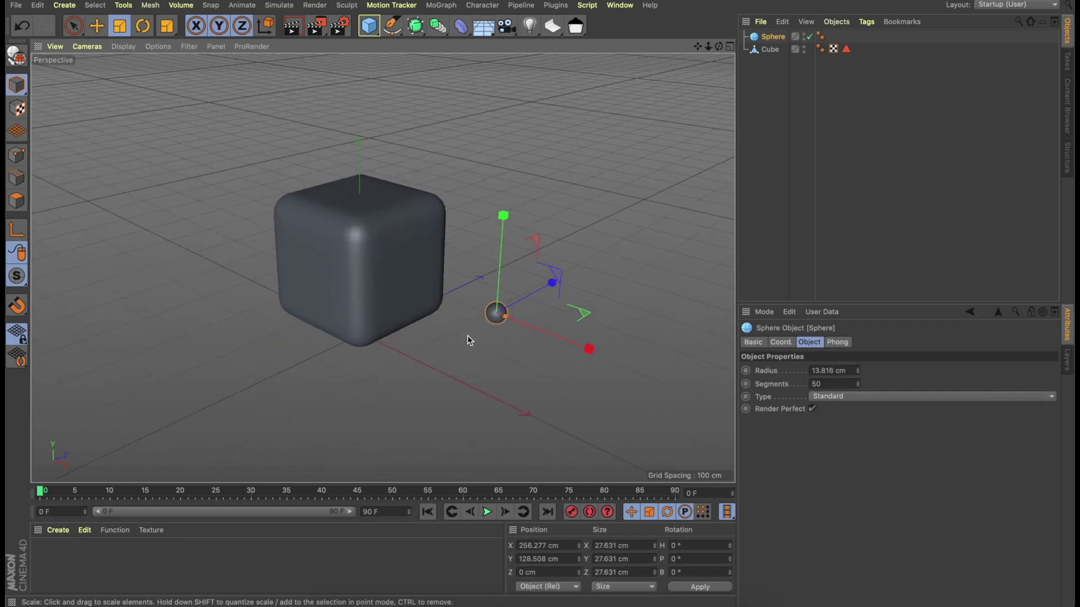
scroll(467, 336, up, 2)
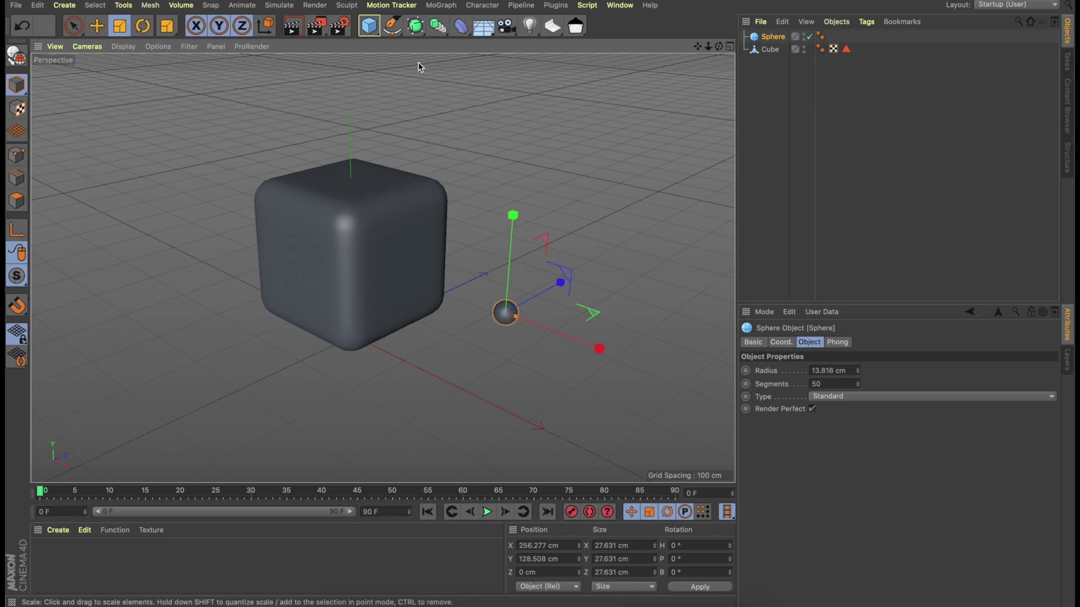
click(441, 5)
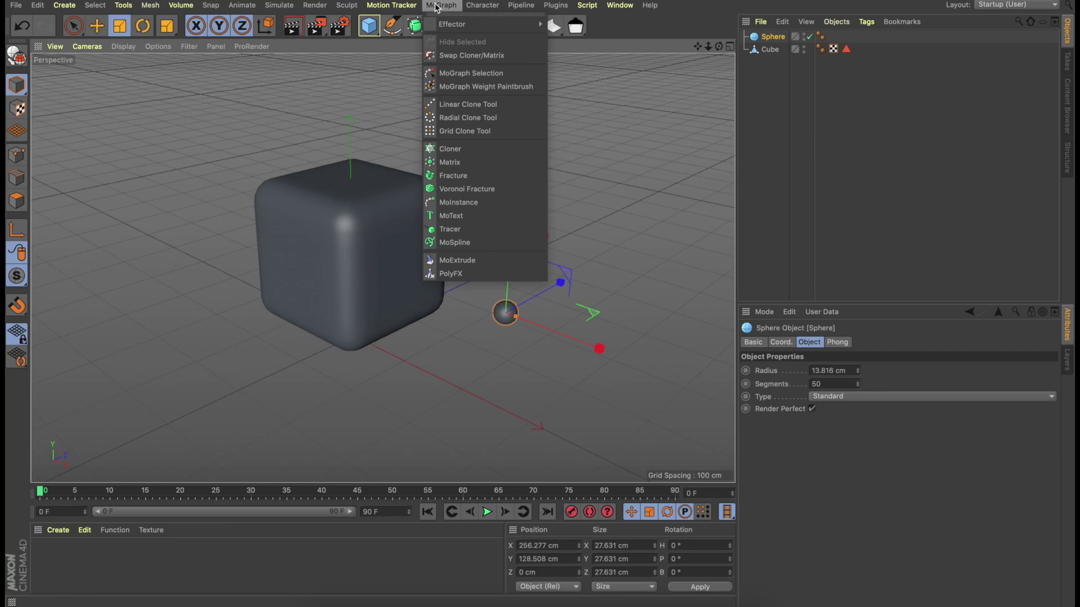
click(450, 149)
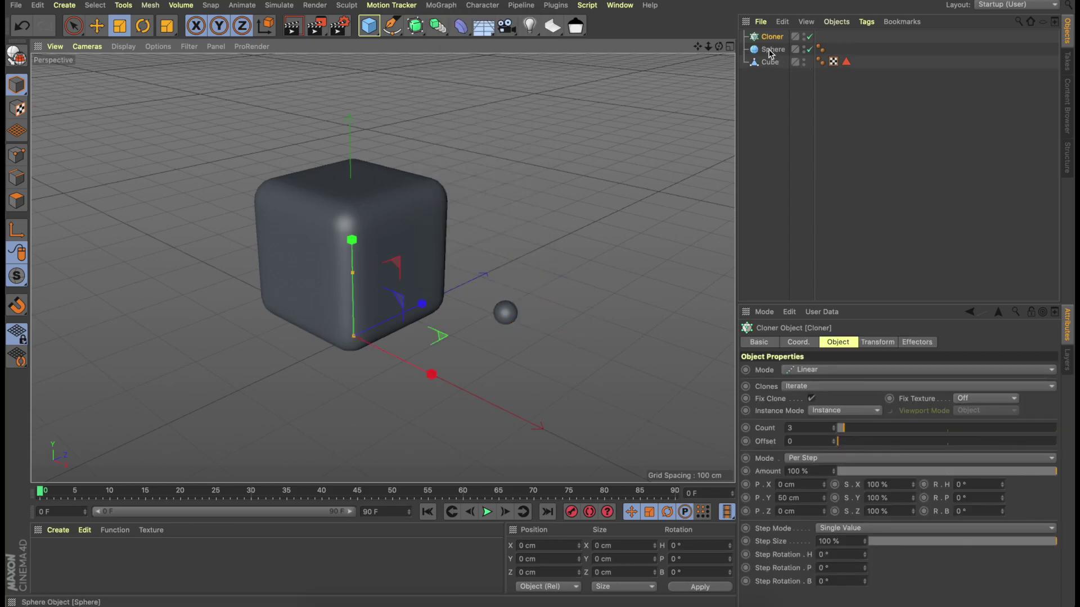
drag(770, 49, 771, 36)
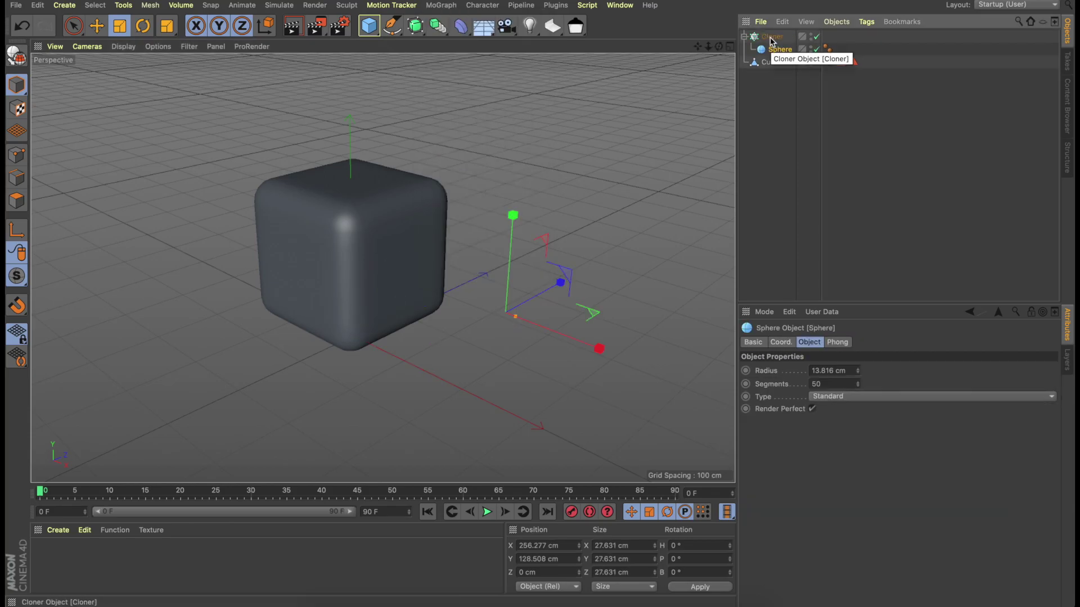
Move the Cloner straight up above the cube, to about 291 cm in Y.
click(96, 27)
middle_drag(415, 192, 378, 193)
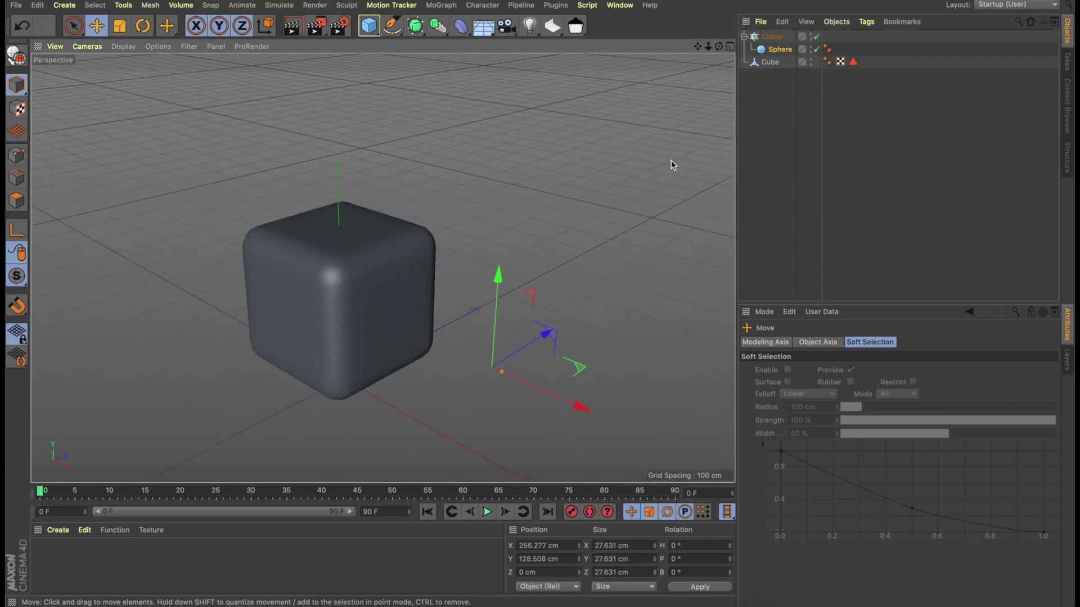
click(772, 36)
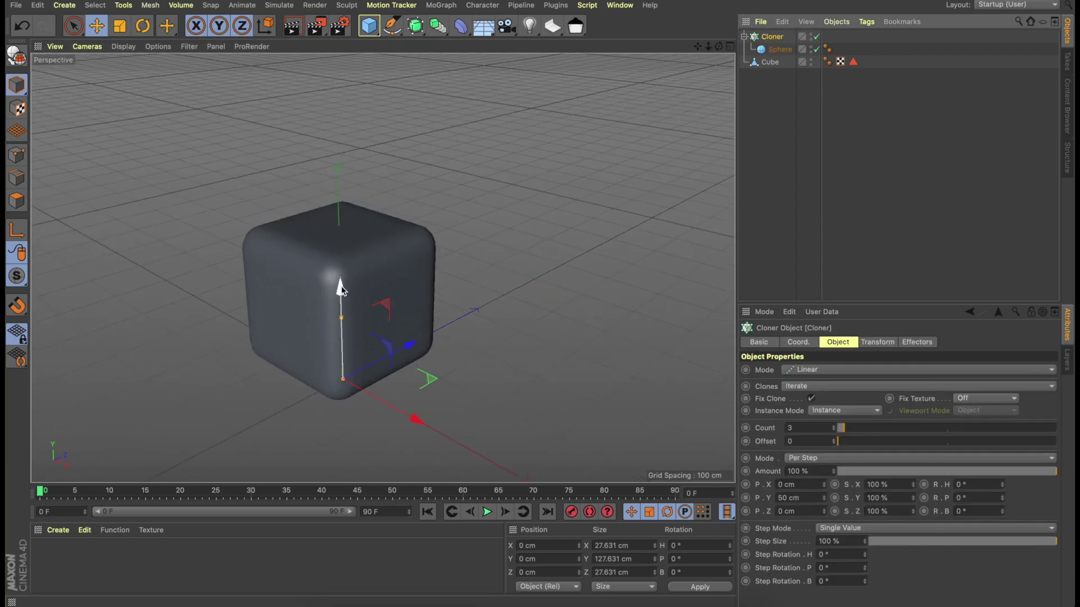
drag(339, 280, 335, 89)
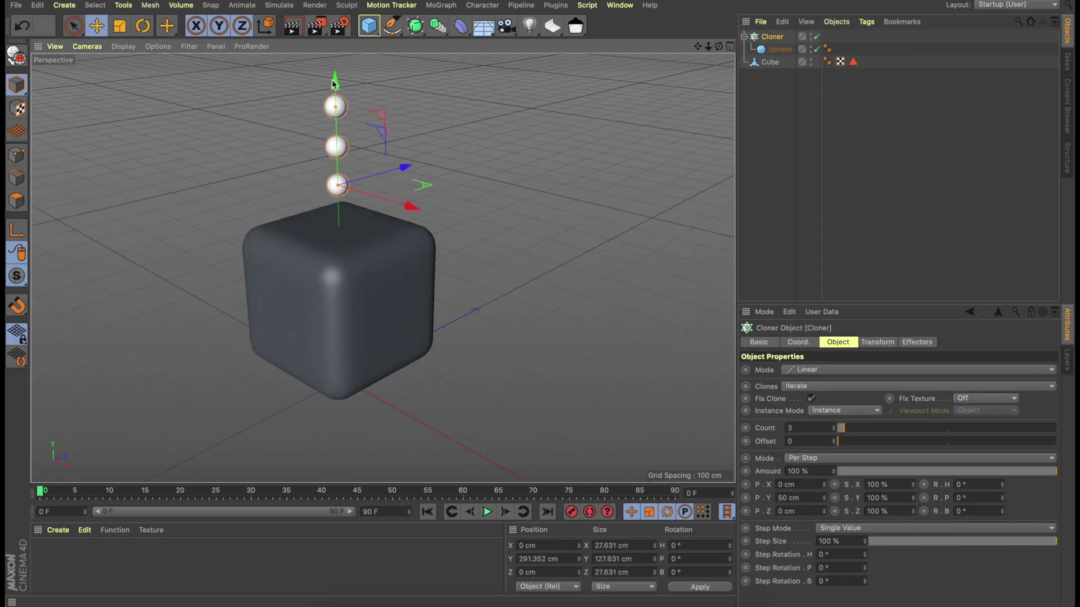
alt+middle_drag(394, 198, 400, 214)
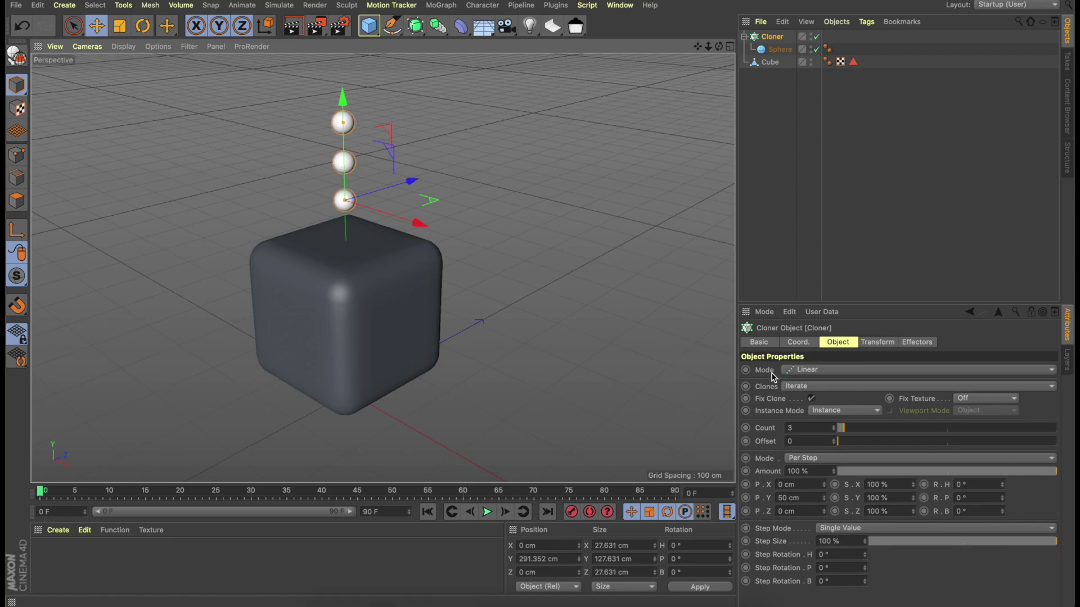
Set the Cloner's mode to Object and assign the cube as the object to clone onto.
click(822, 371)
click(812, 383)
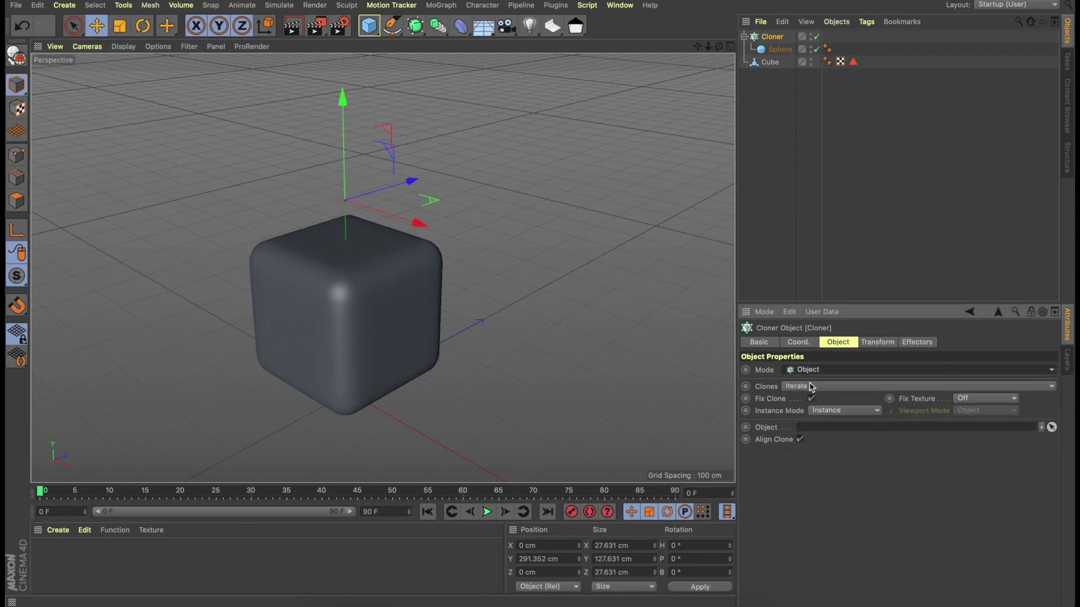
click(757, 66)
drag(756, 66, 810, 429)
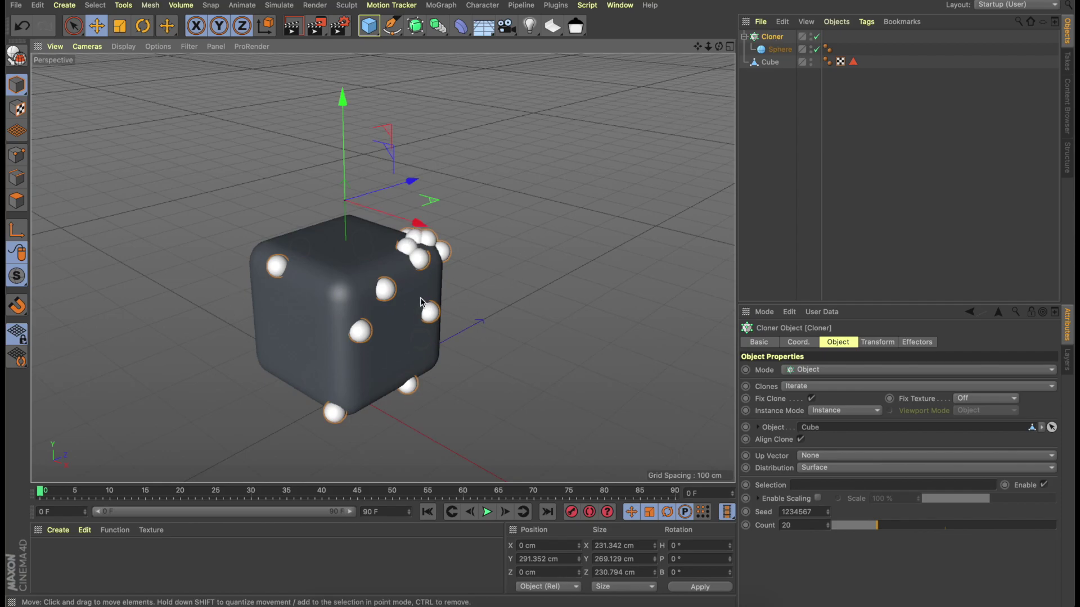
alt+middle_drag(421, 302, 421, 298)
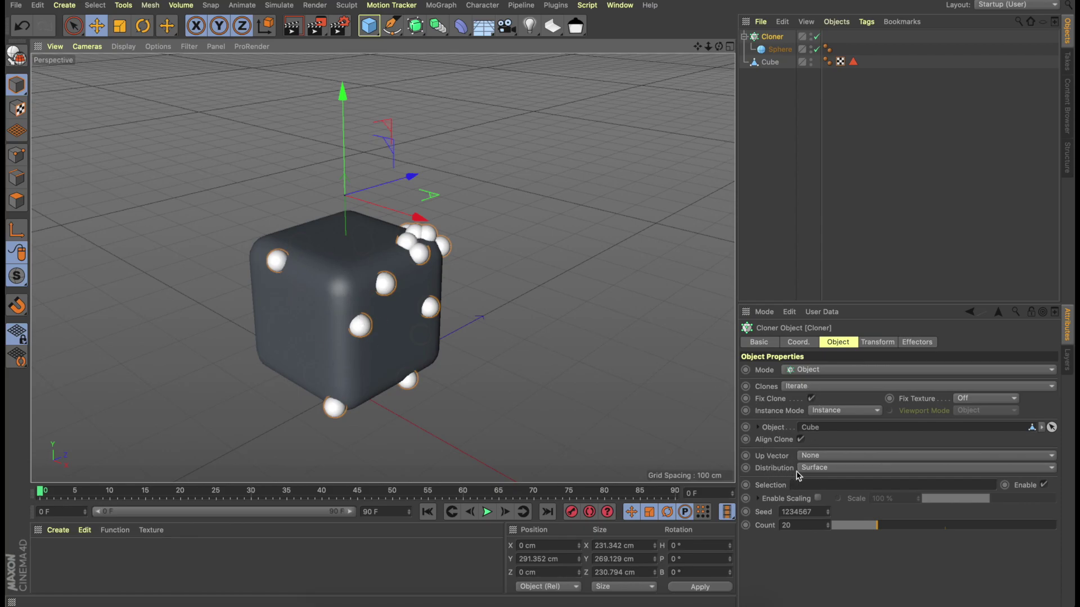
Set the Cloner's distribution to Polygon Center and restrict it to the cube's polygon selection tag.
click(824, 470)
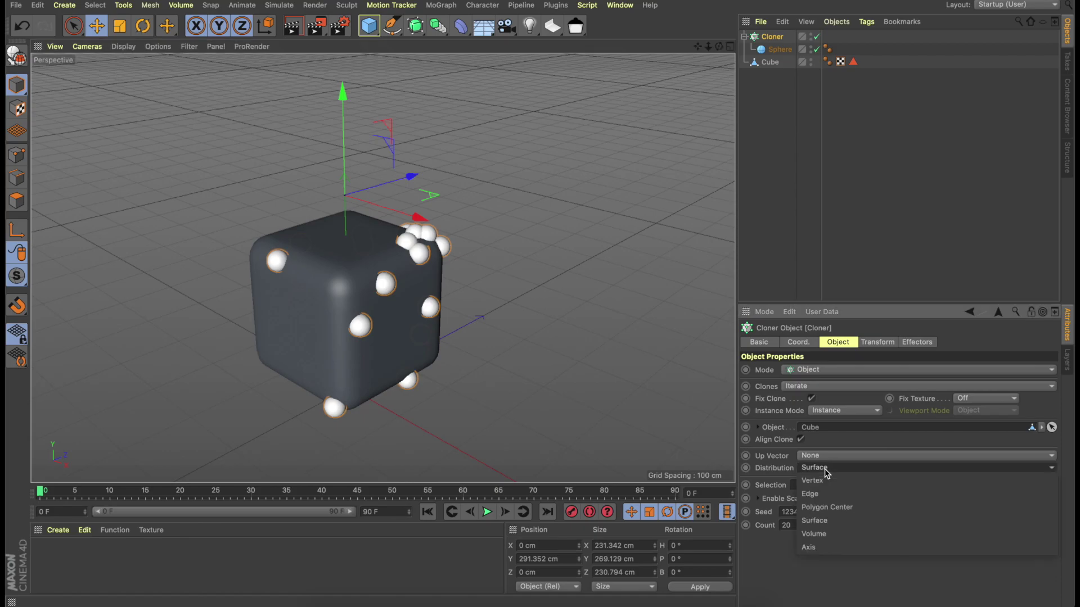
click(821, 508)
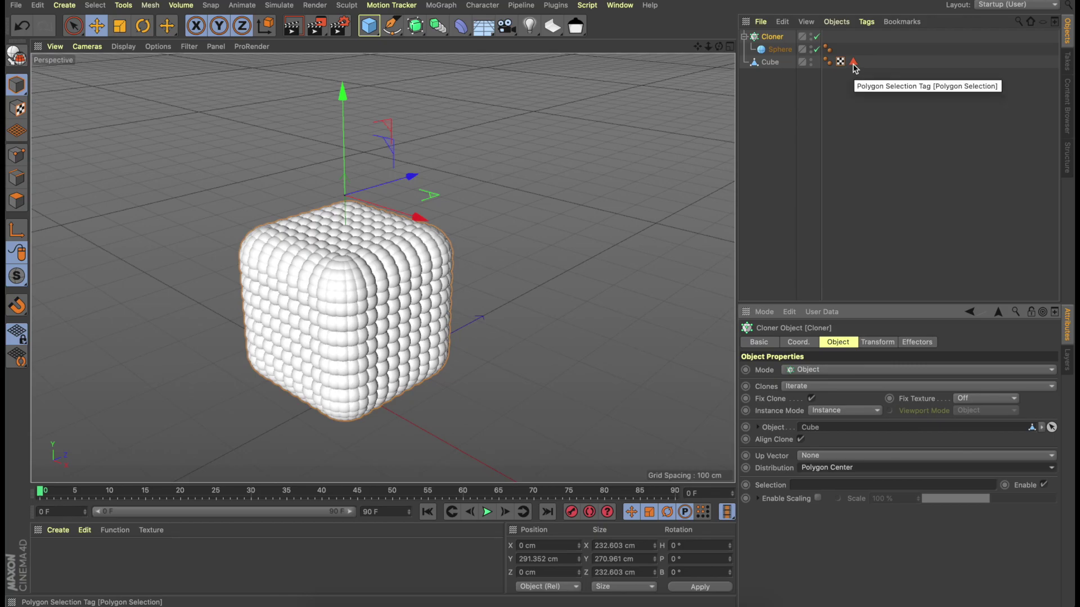
drag(853, 62, 820, 488)
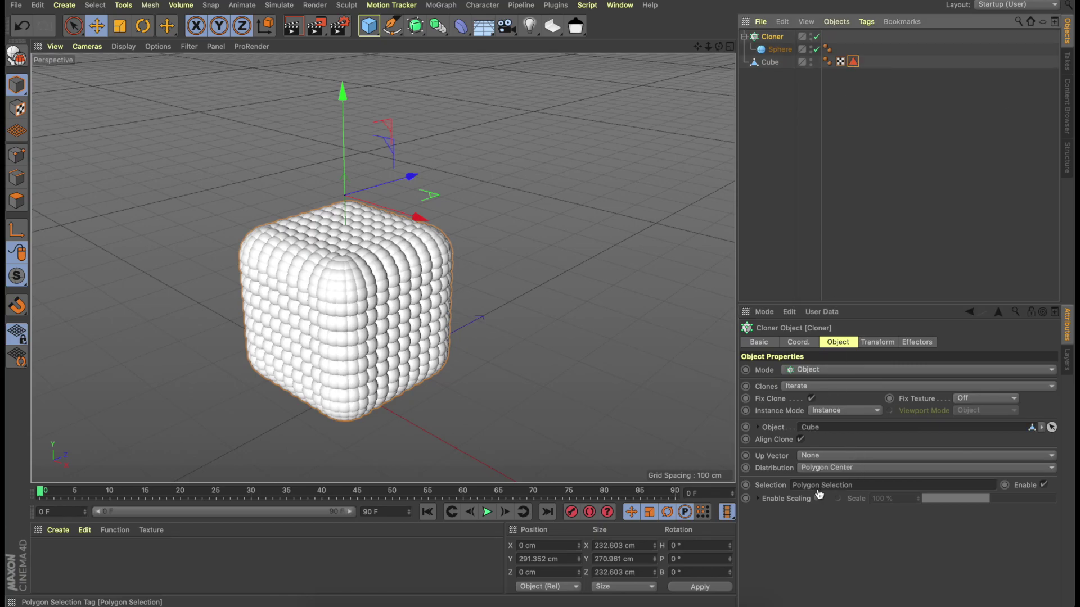
click(489, 386)
alt+drag(491, 343, 539, 302)
alt+drag(612, 277, 589, 275)
key(ctrl+shift+z)
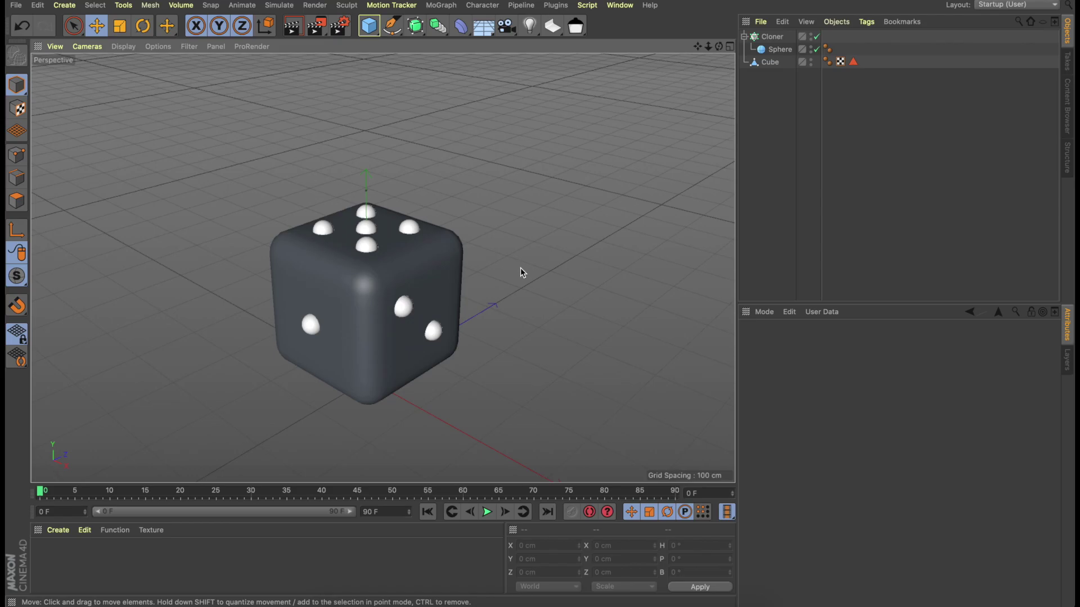
key(ctrl+z)
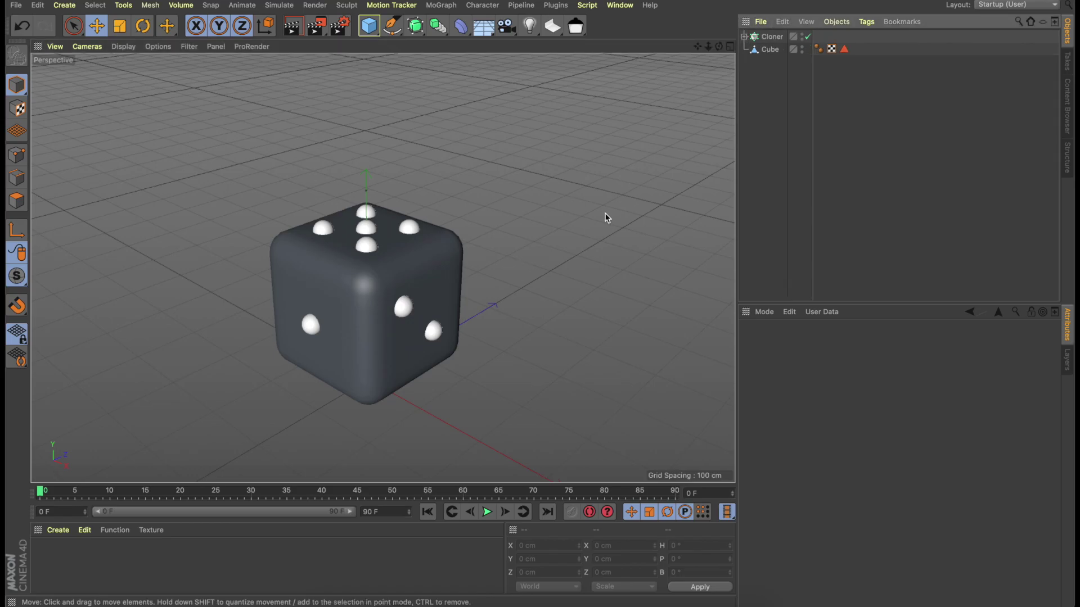
Add a Boole object to the scene.
click(416, 30)
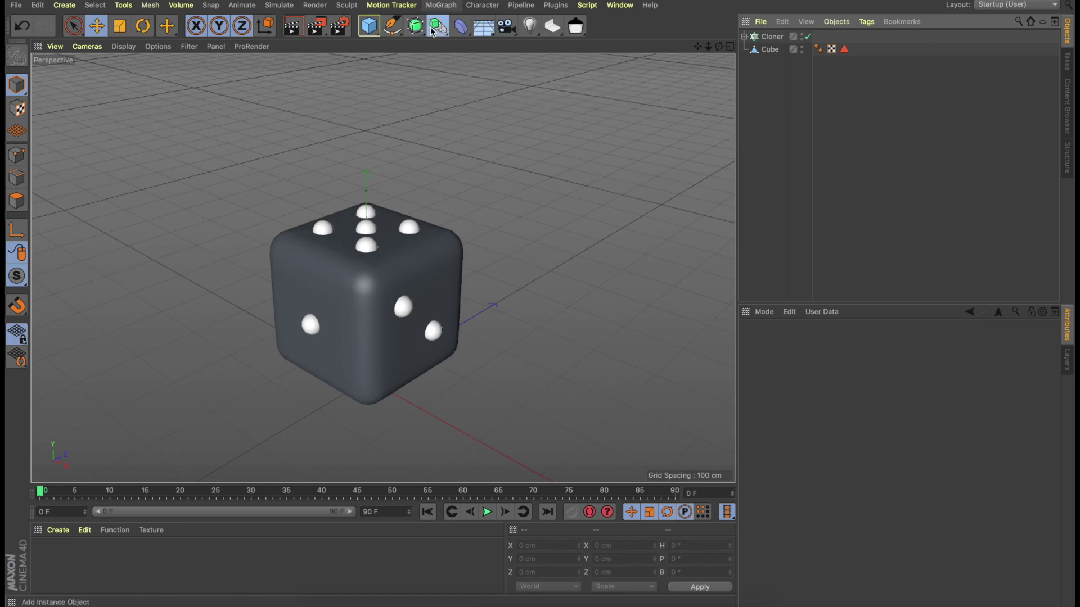
click(438, 26)
click(657, 50)
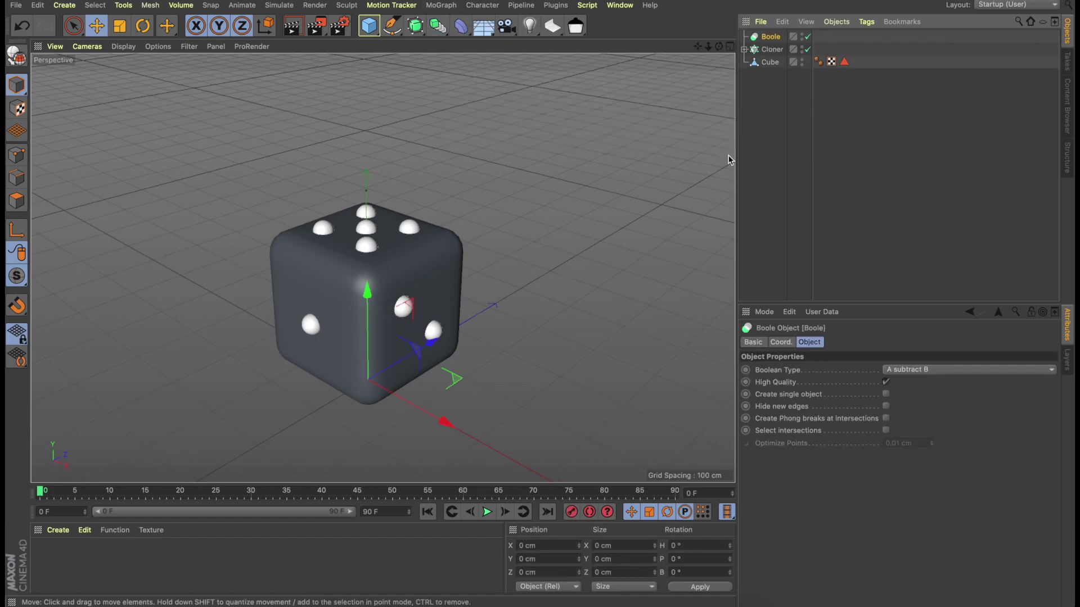
Make the Cube and the Cloner children of the Boole, with the Cube first, to subtract the spheres from it.
click(766, 51)
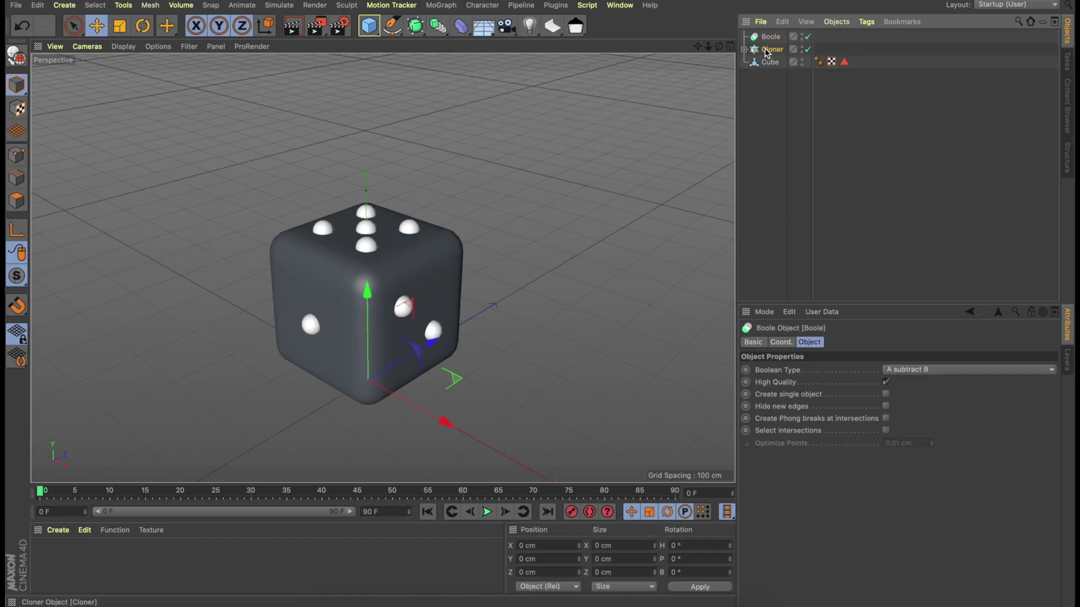
drag(766, 52, 771, 37)
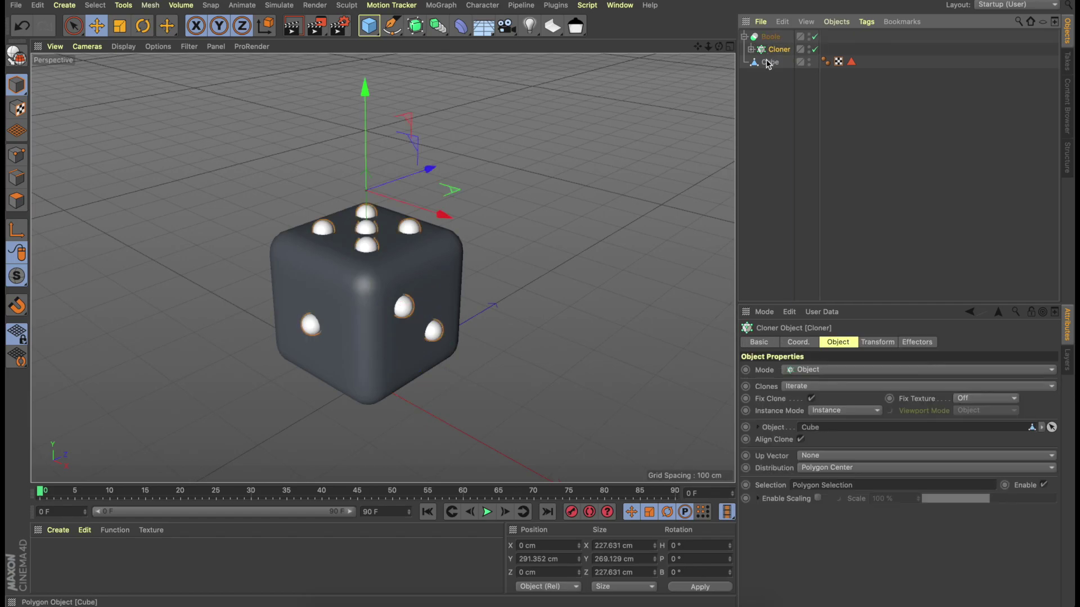
drag(768, 64, 770, 37)
click(461, 337)
alt+drag(461, 338, 451, 275)
scroll(473, 285, up, 3)
scroll(477, 208, down, 3)
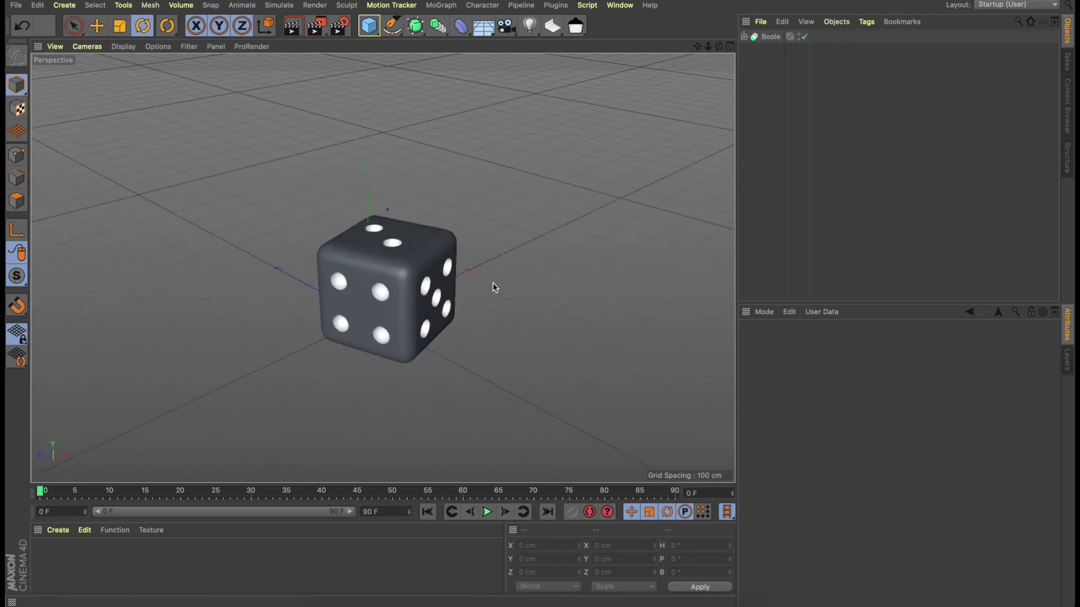
click(404, 261)
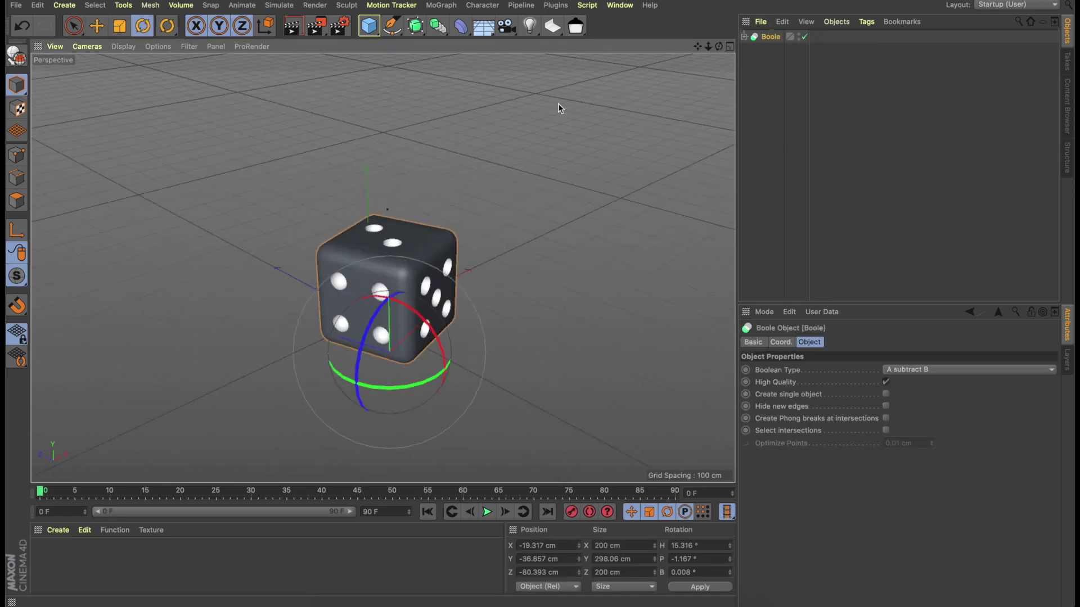
click(94, 32)
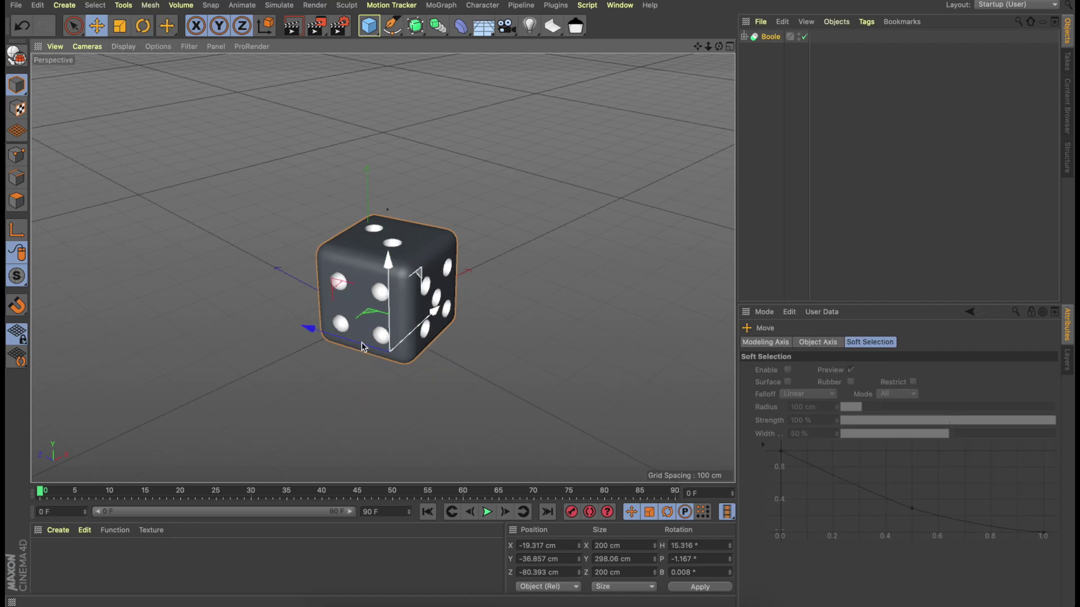
drag(363, 347, 299, 322)
key(ctrl+z)
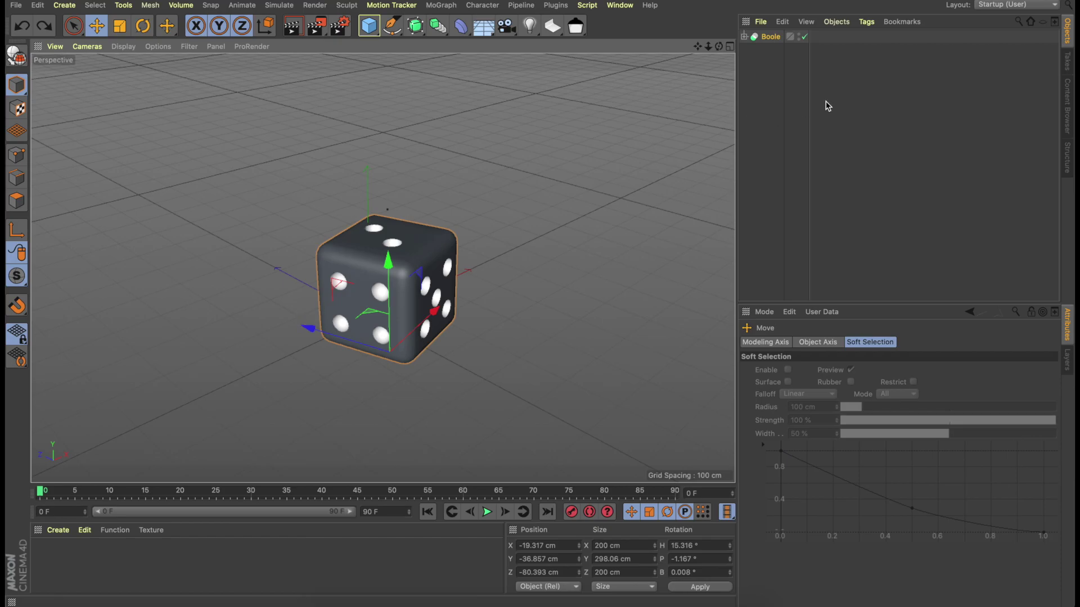
Duplicate the Boole die and move the copy behind and above the original, to about X -92, Y 176, Z 185 cm.
click(777, 37)
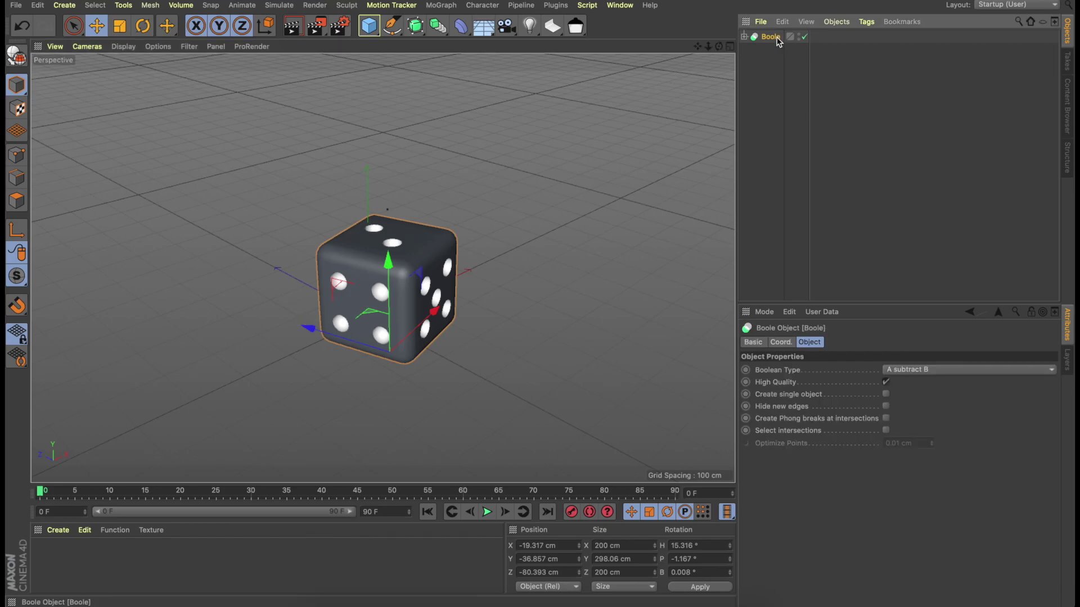
key(ctrl+c)
key(ctrl+v)
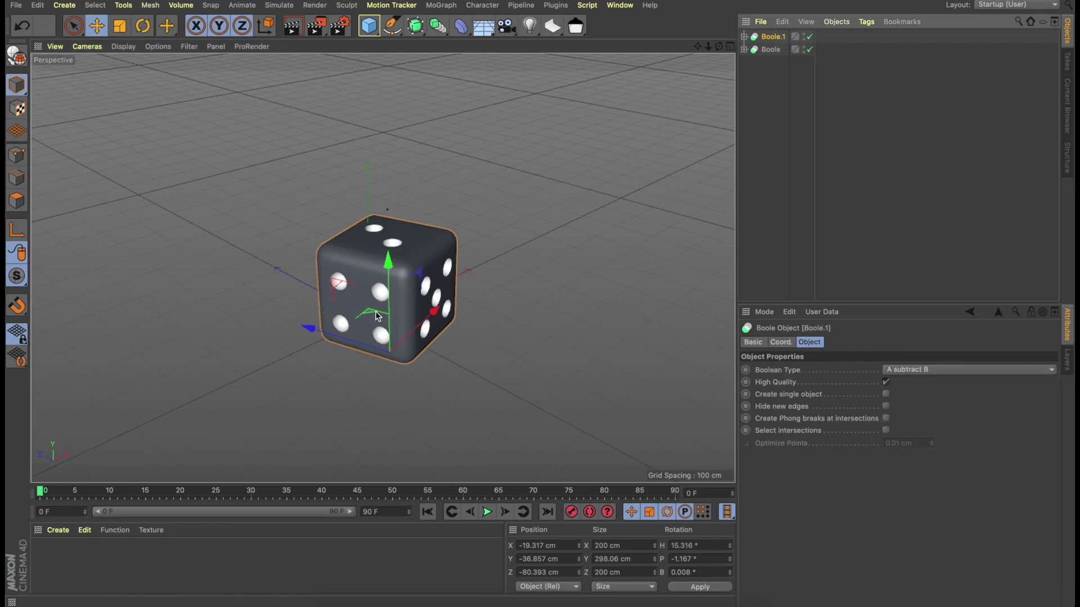
drag(309, 322, 253, 274)
drag(272, 225, 258, 132)
Rotate the copied die to about H 84°, P -5°, B -13°.
click(150, 27)
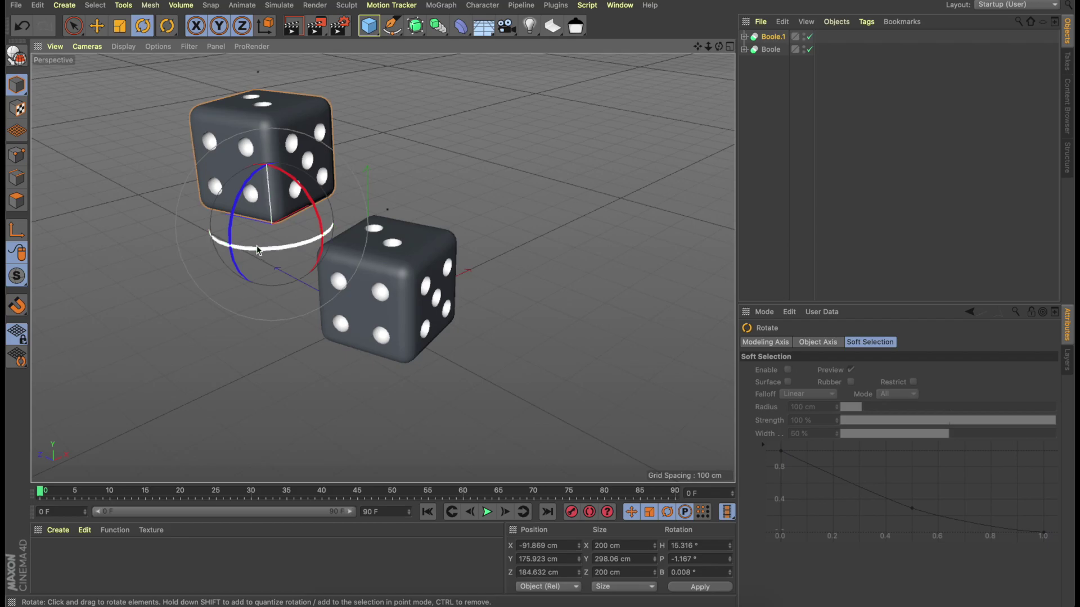
drag(257, 250, 281, 224)
drag(271, 263, 258, 260)
click(406, 153)
key(h)
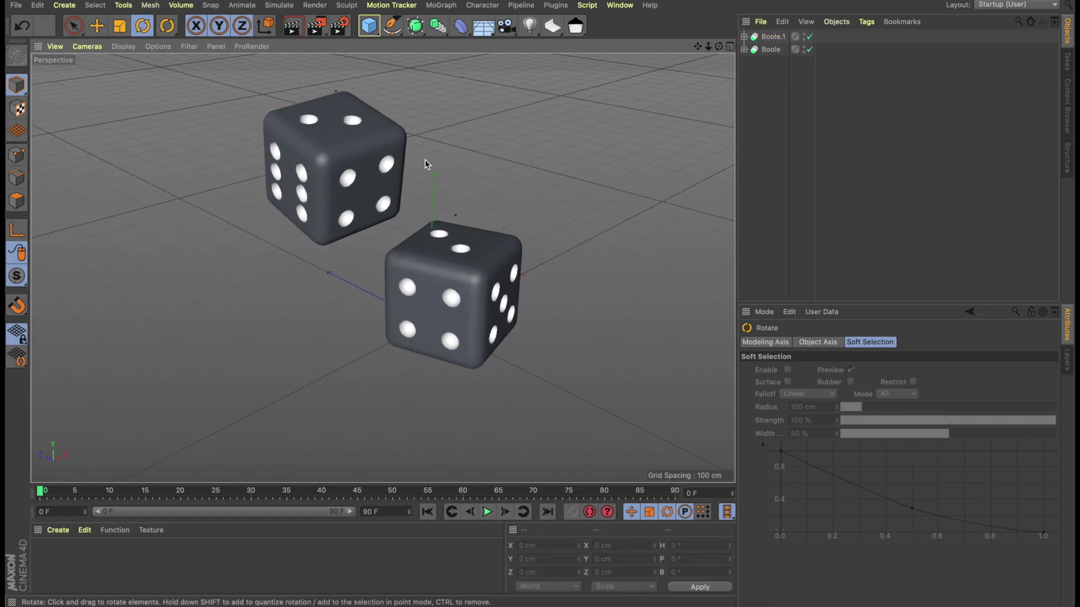
key(h)
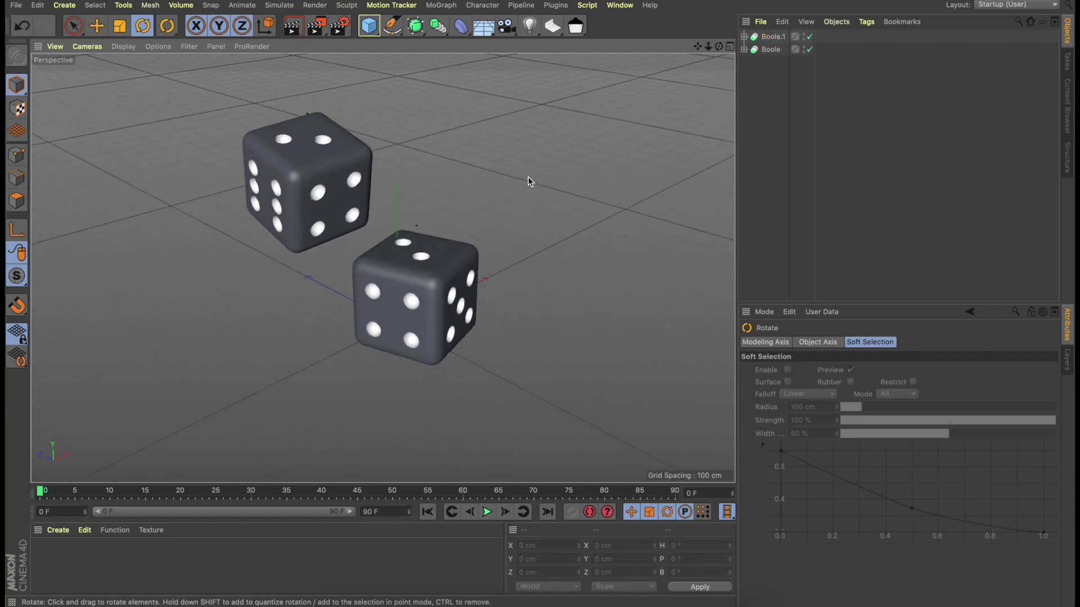
Add a Floor object and raise both dice together above it, to about 351 cm in Y.
click(481, 28)
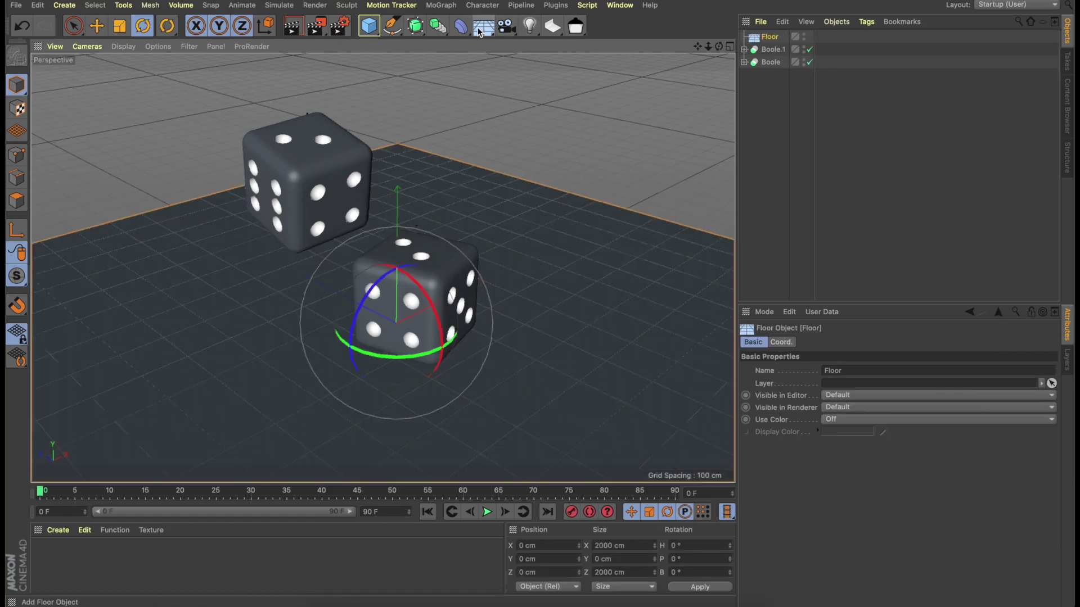
click(521, 126)
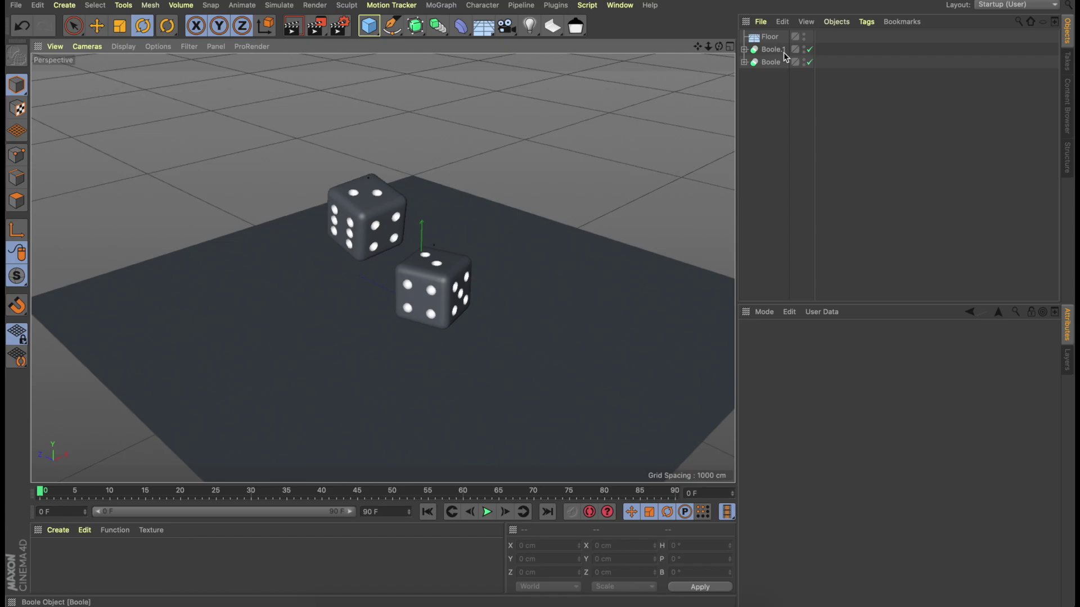
click(771, 49)
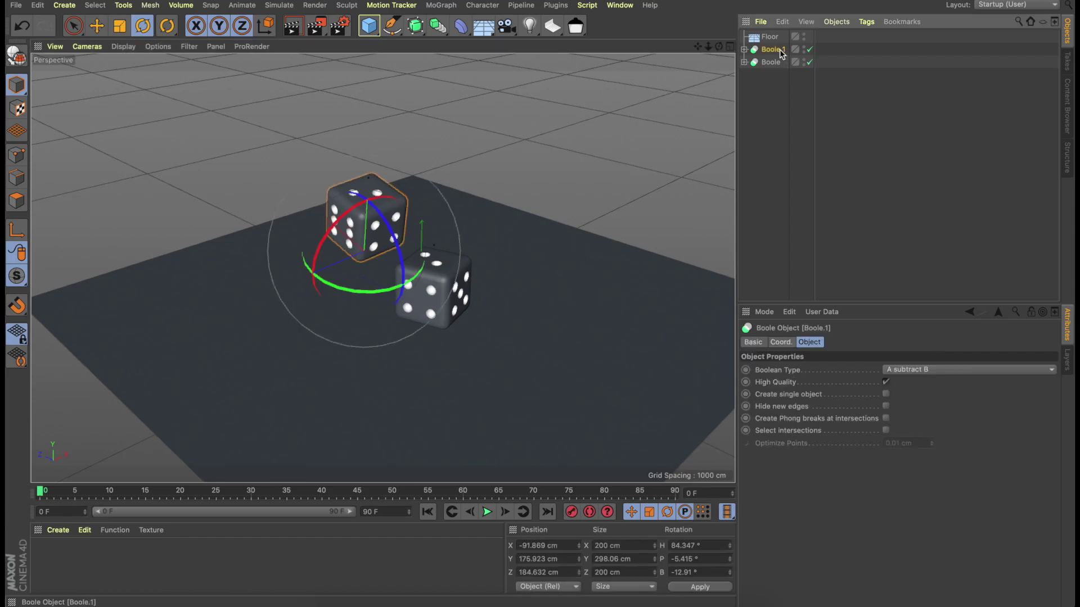
ctrl+click(771, 62)
click(96, 26)
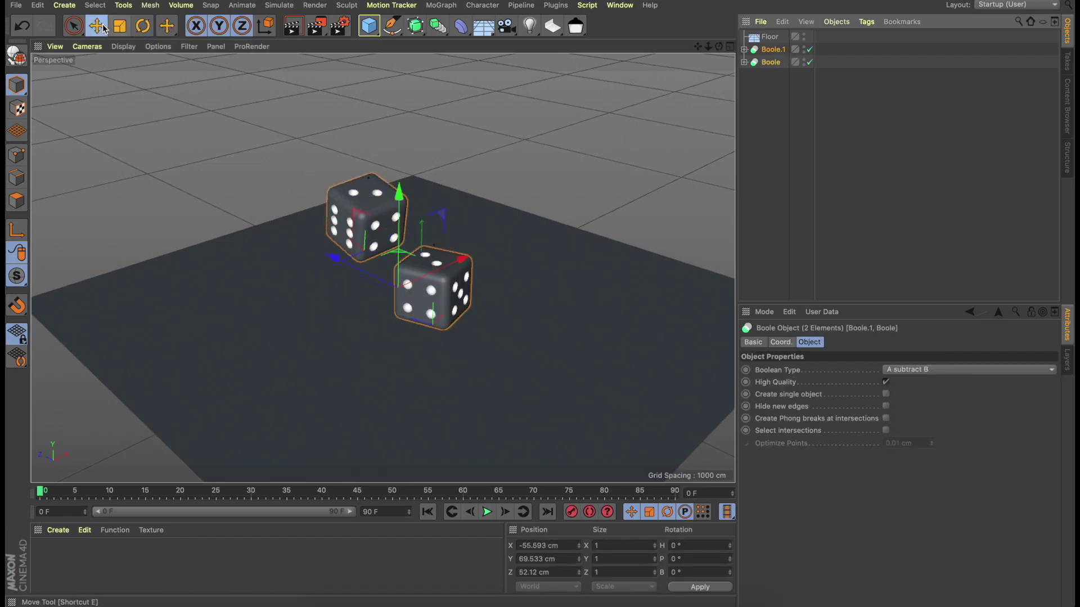
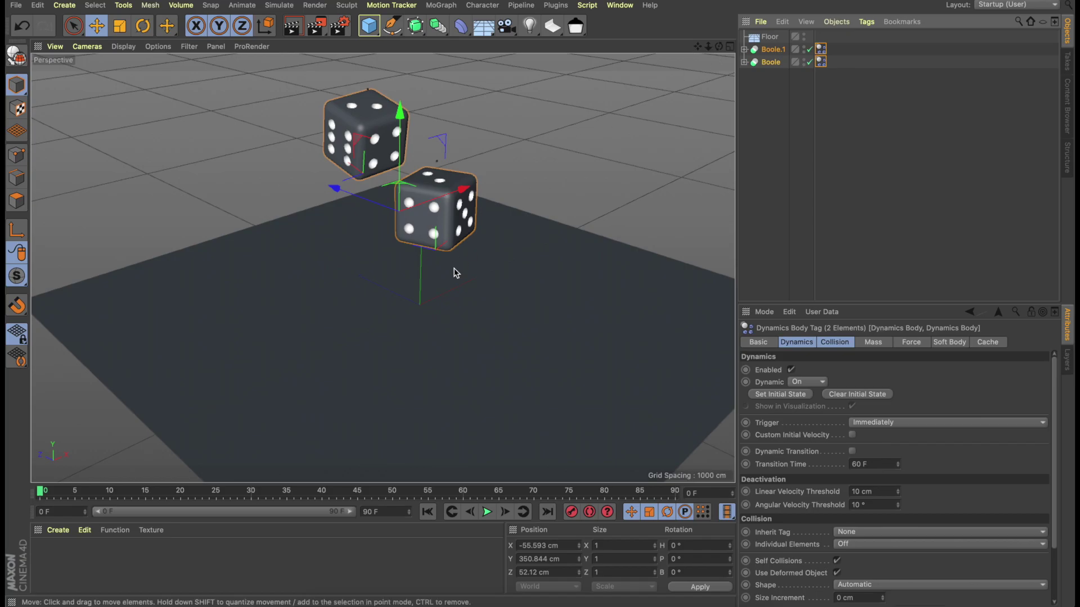
Add a Collider Body simulation tag to the Floor.
click(769, 38)
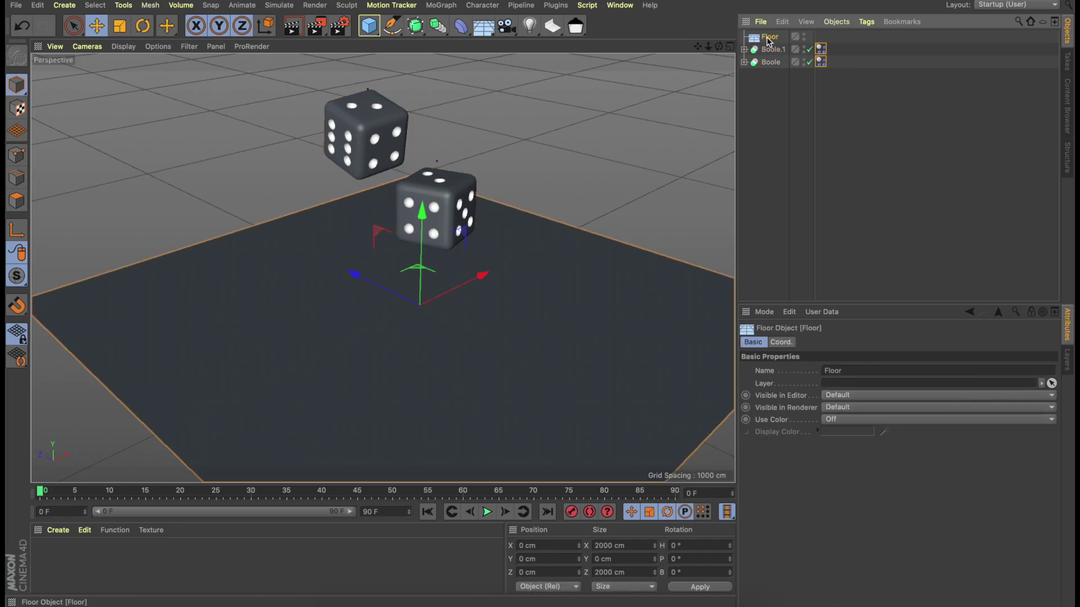
right_click(768, 41)
mouse_move(819, 138)
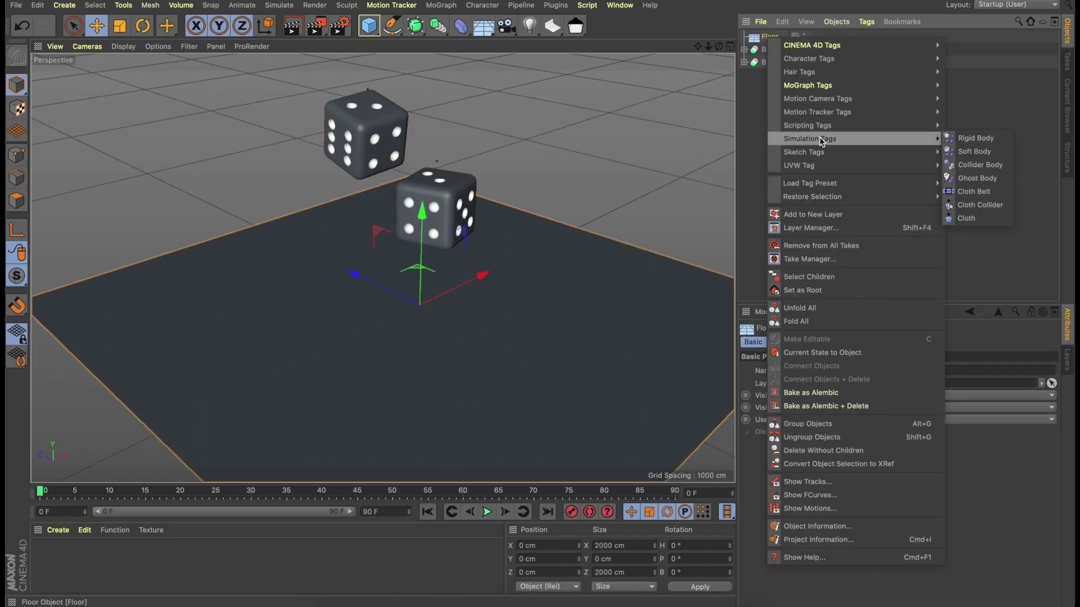
click(990, 169)
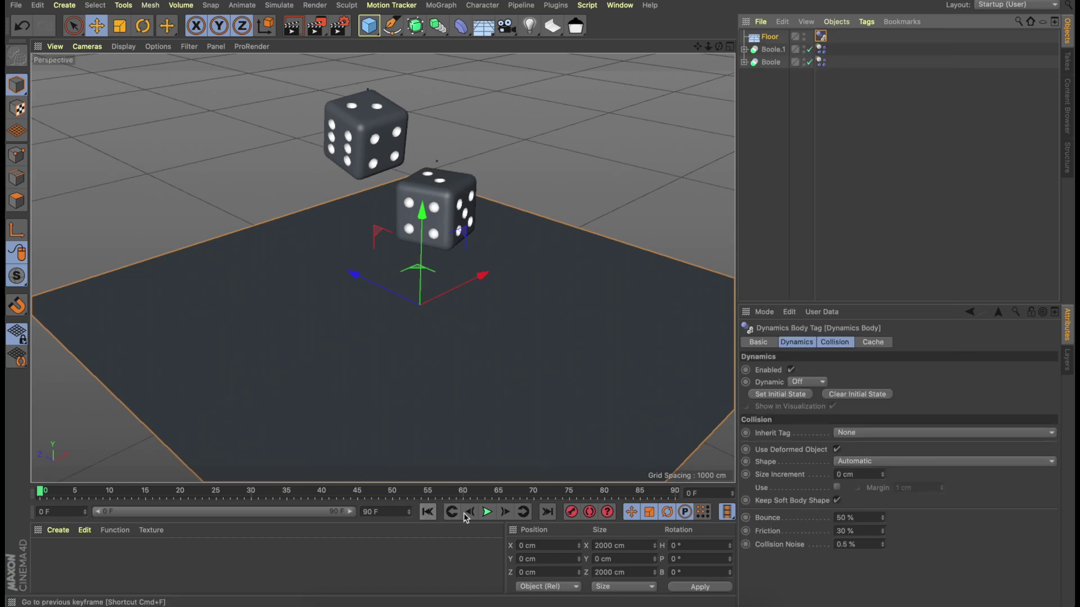
Play the simulation of the dice falling onto the floor, stop it and return to frame 0.
click(487, 512)
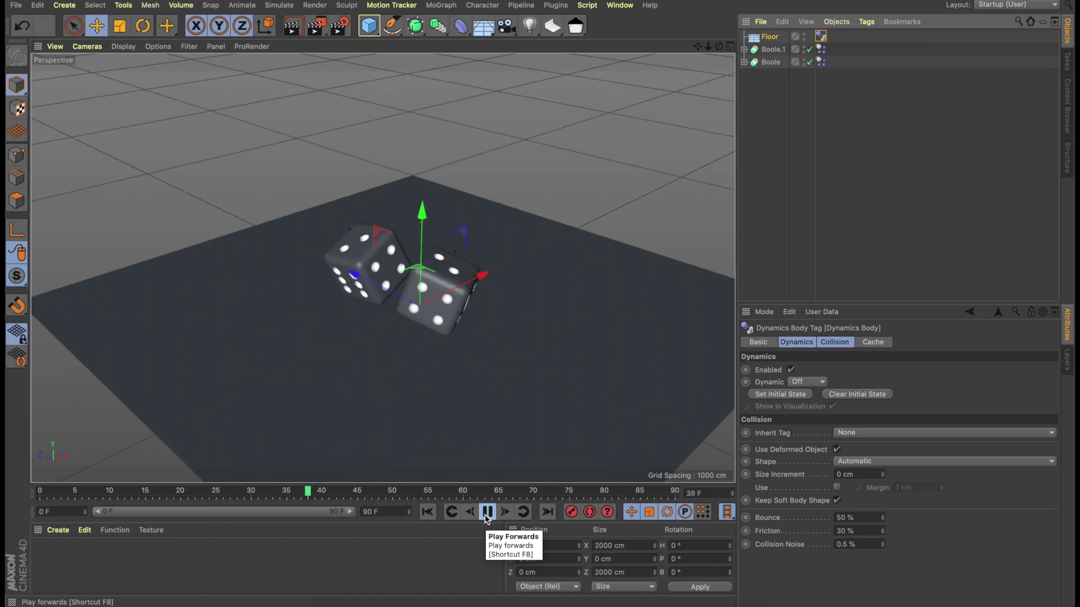
click(487, 512)
click(428, 512)
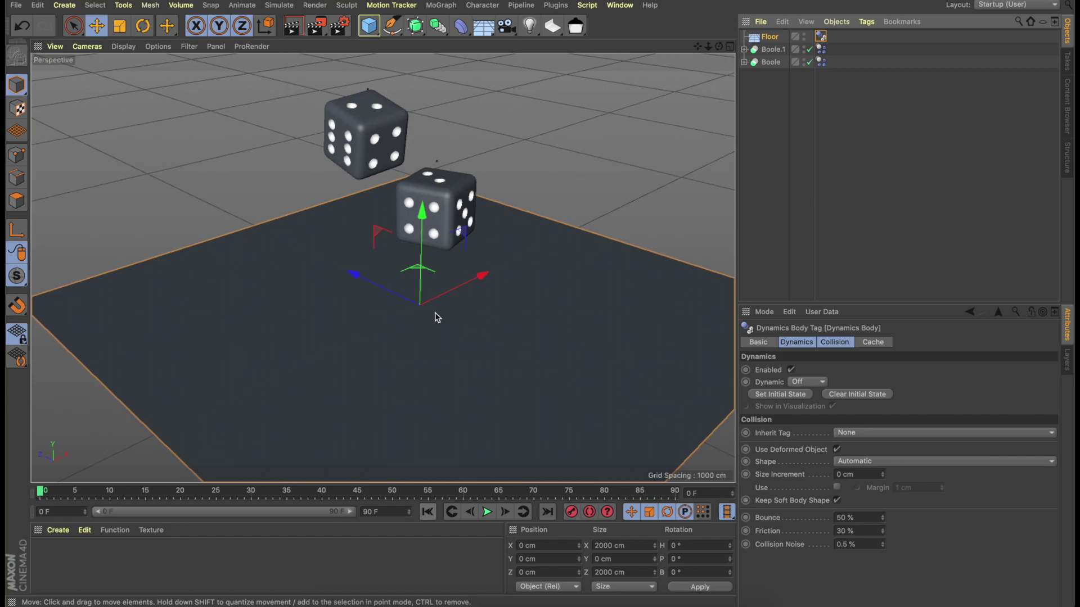
Tilt the lower, original die to about P 14° and B -7°.
click(444, 185)
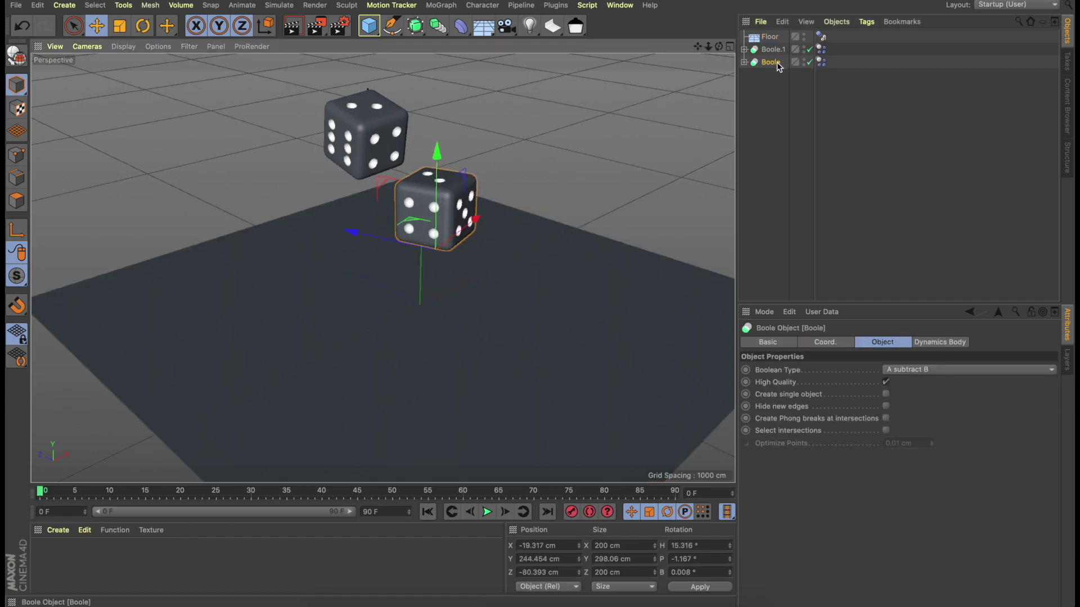
click(143, 25)
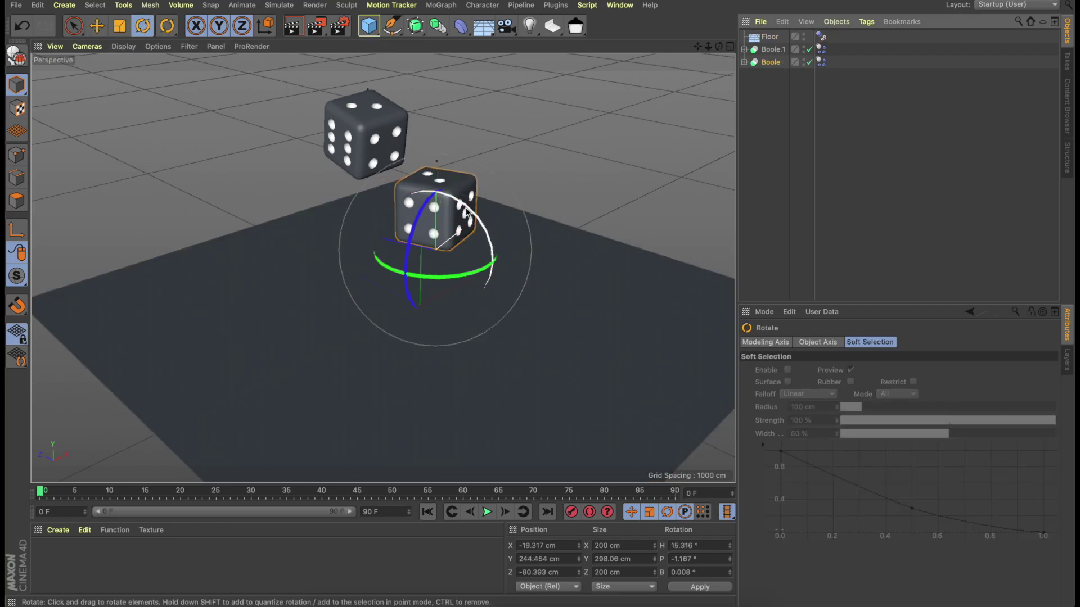
drag(466, 212, 480, 222)
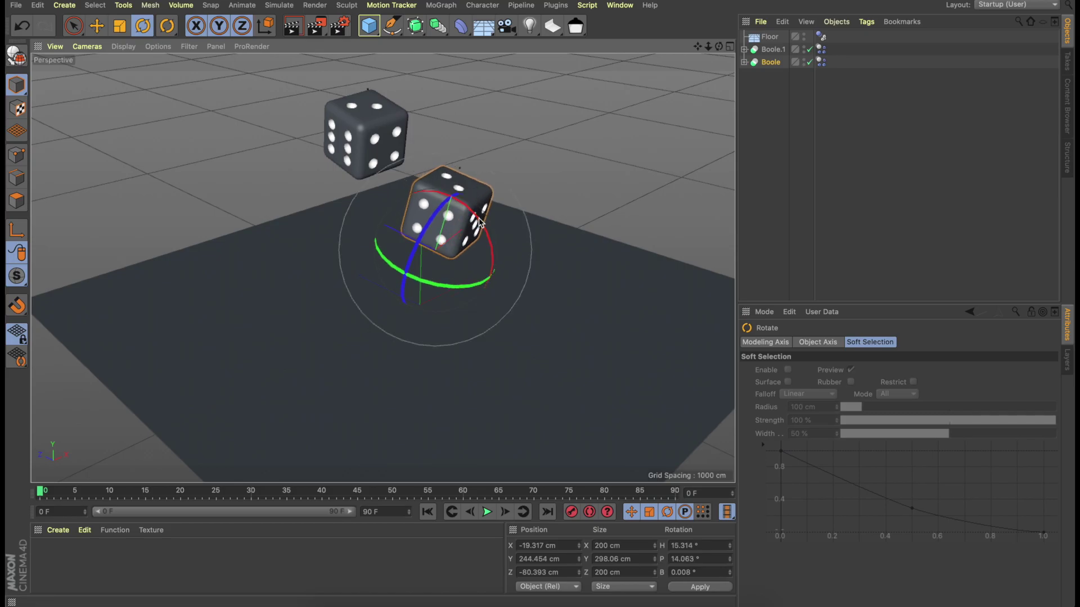
drag(422, 244, 416, 252)
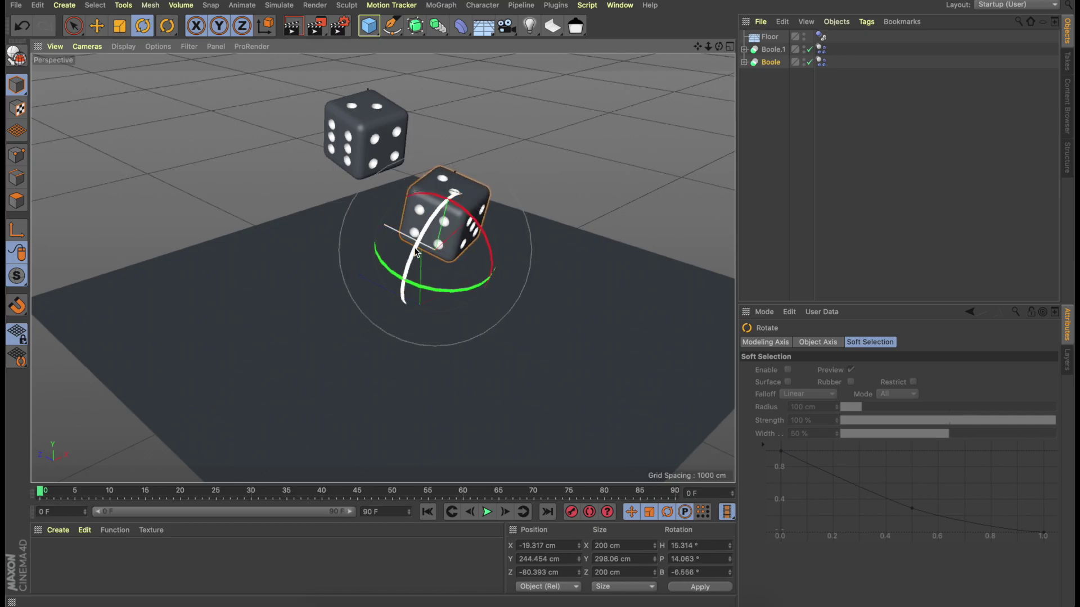
Replay the simulation with the tilted die, stop it and return to the first frame.
click(485, 513)
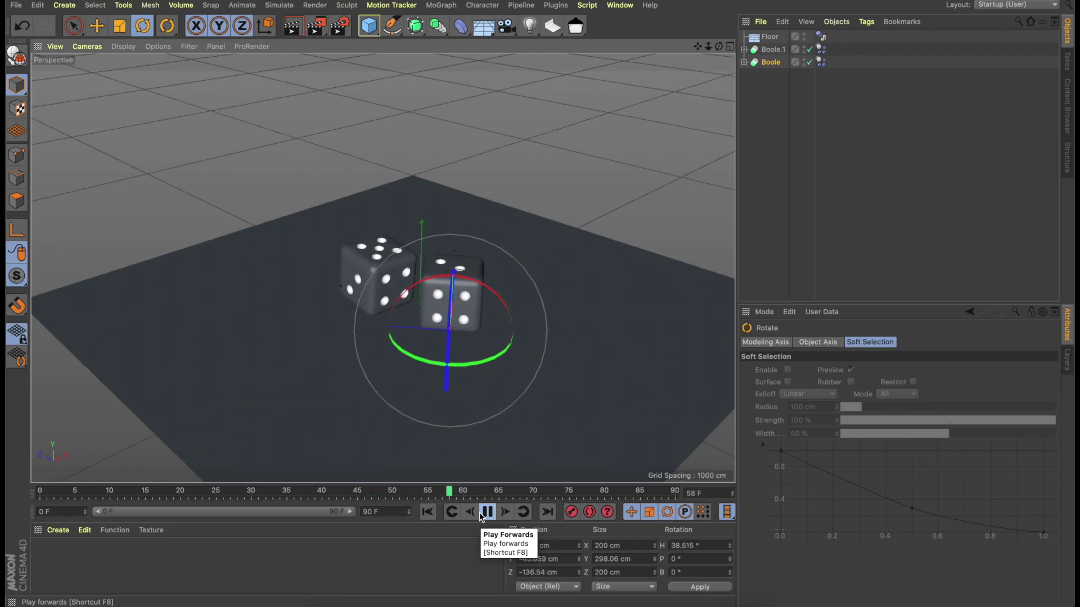
click(481, 516)
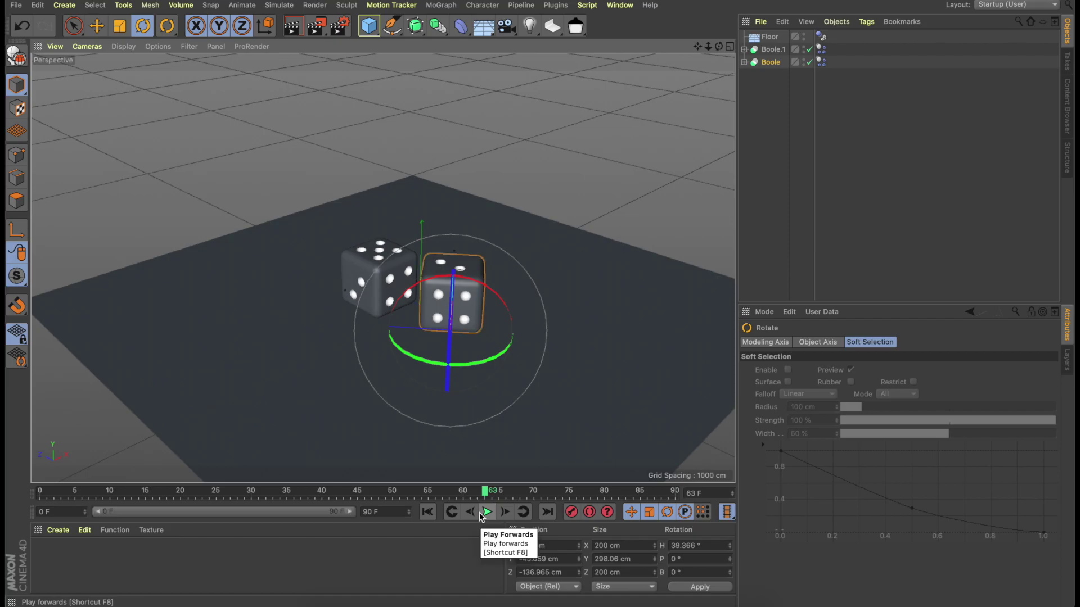
click(434, 513)
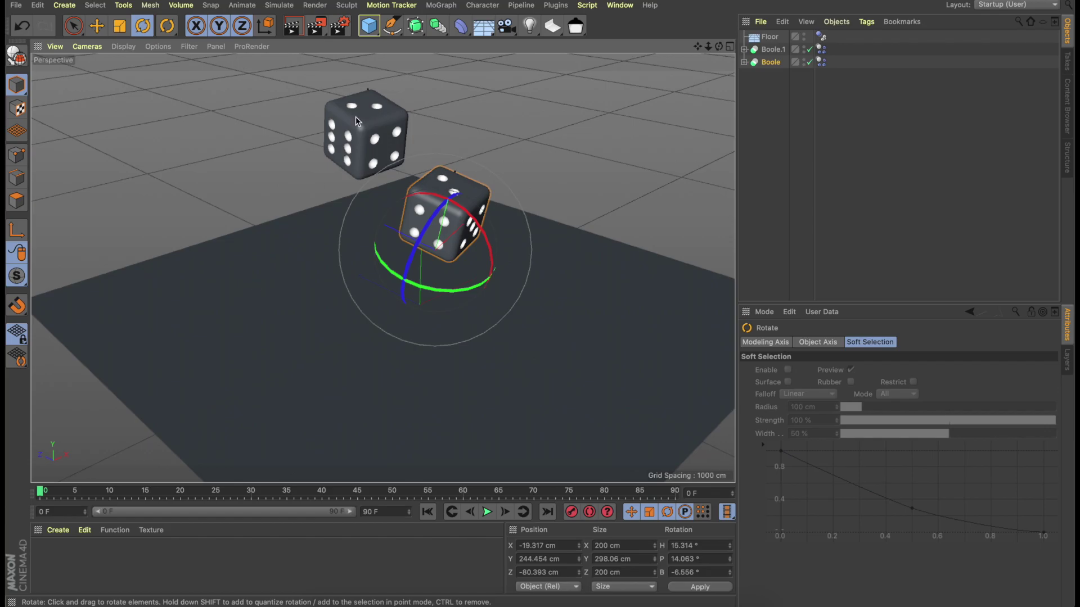
Render the perspective view to examine the dice, then return to the editor view with the Floor selected.
click(296, 34)
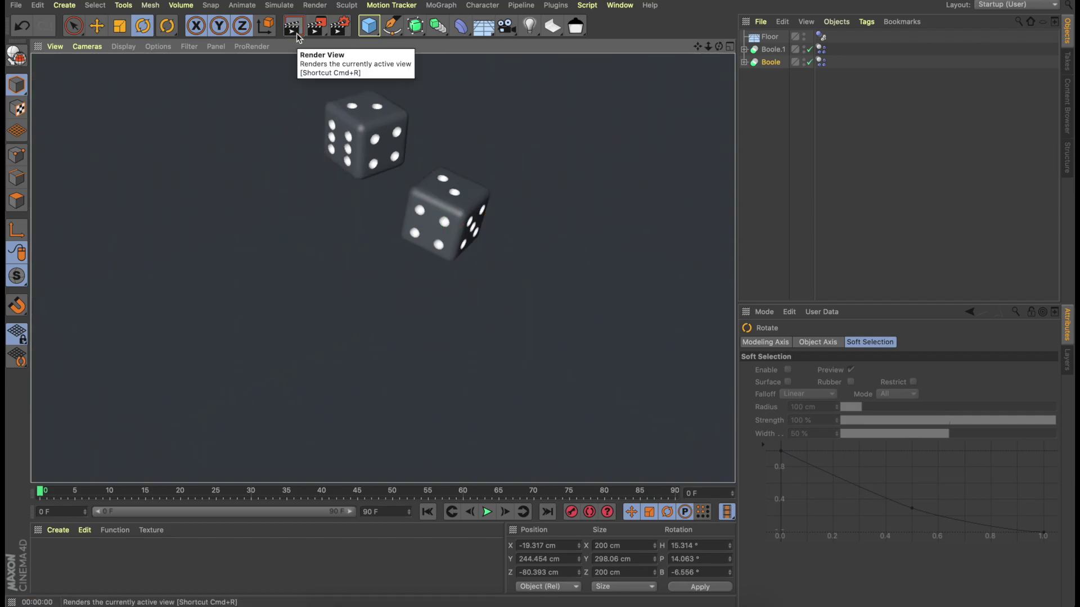
click(419, 271)
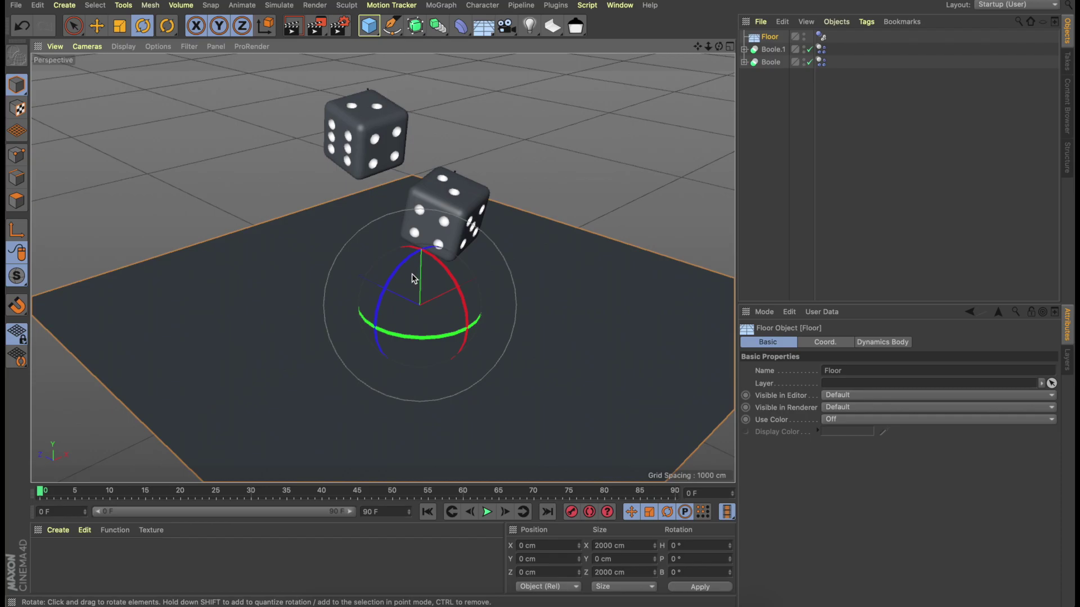
Switch to the HDRI Haven website in the browser and download the 1k HDR of Lebombo from the Indoor category.
click(1068, 118)
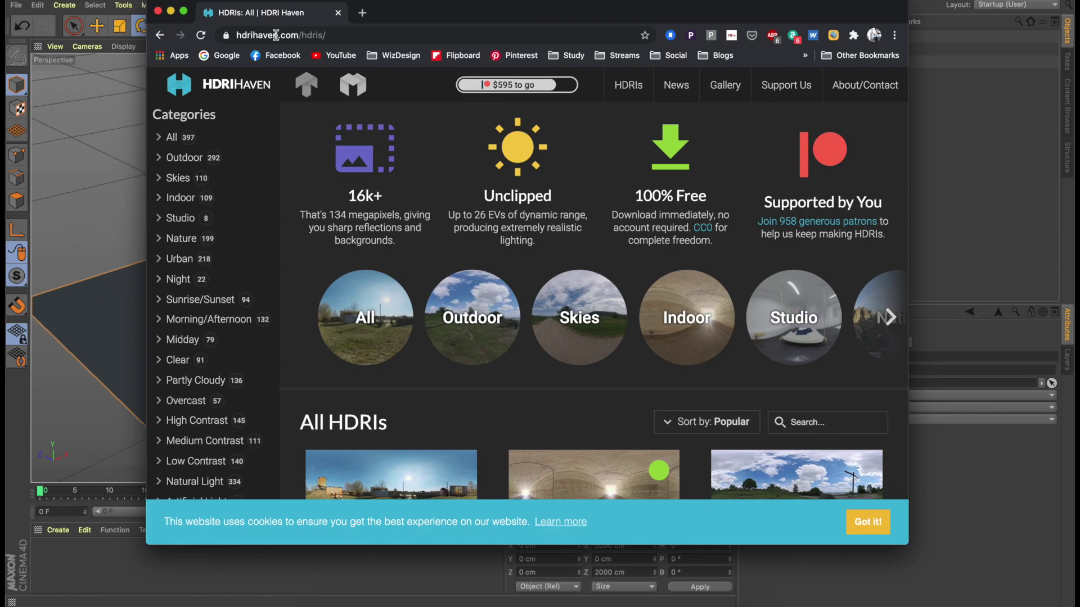
click(176, 200)
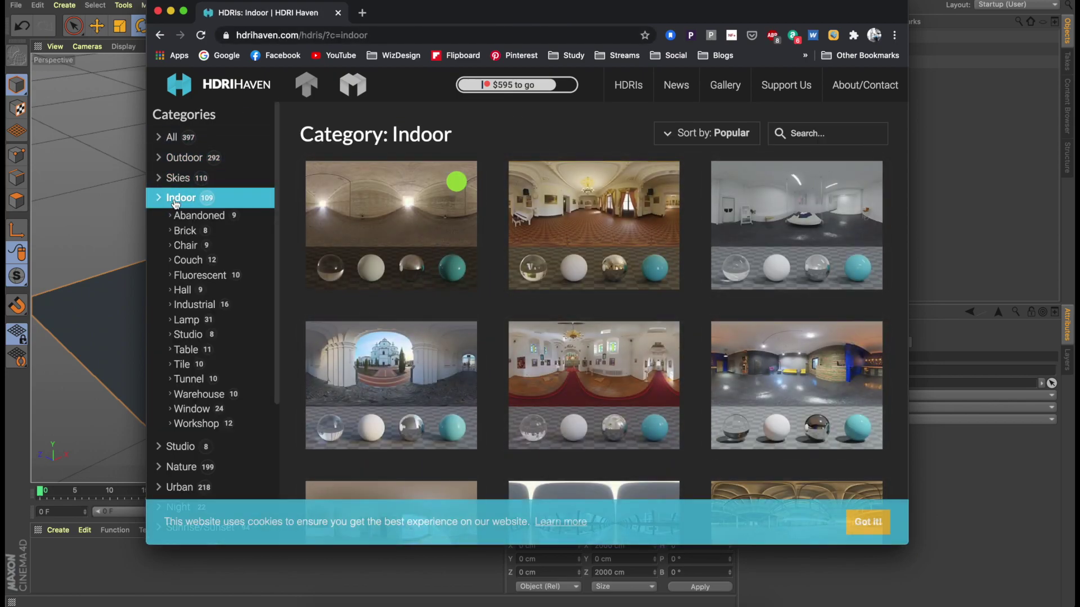
scroll(647, 264, down, 3)
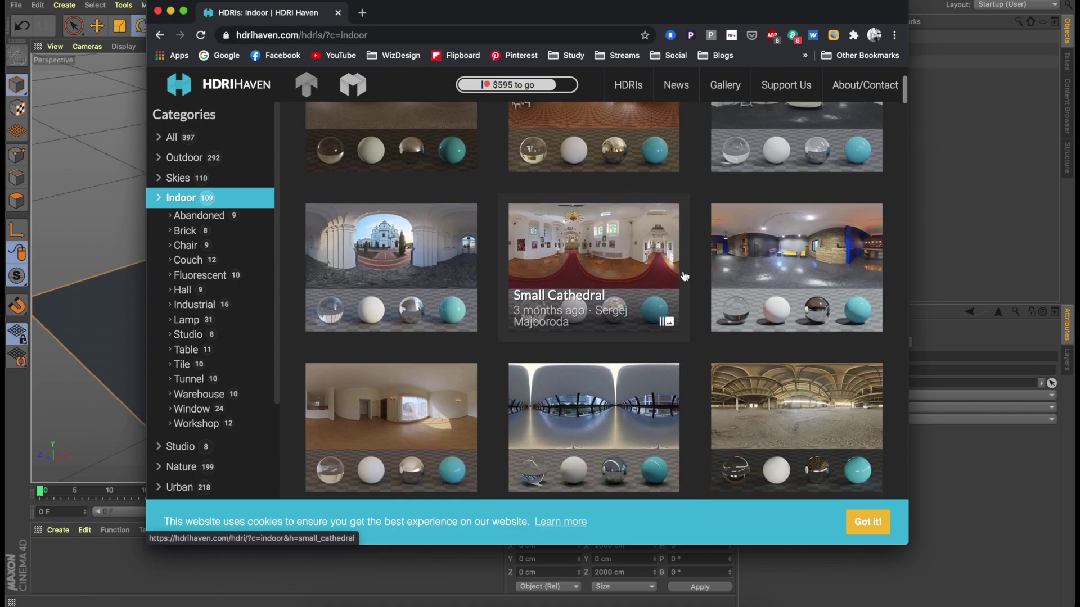
scroll(684, 276, down, 6)
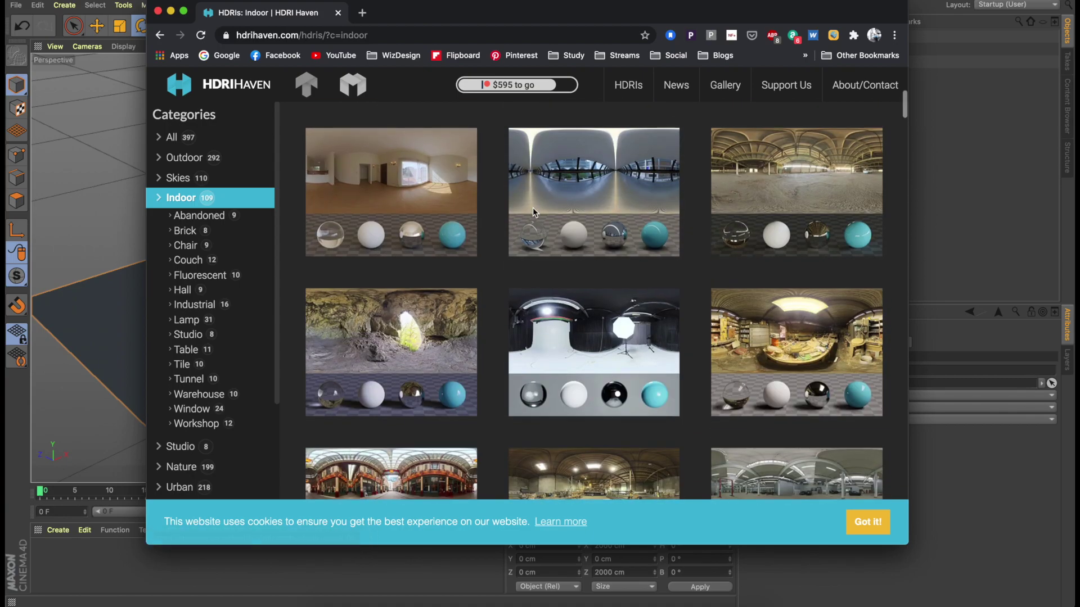
click(396, 180)
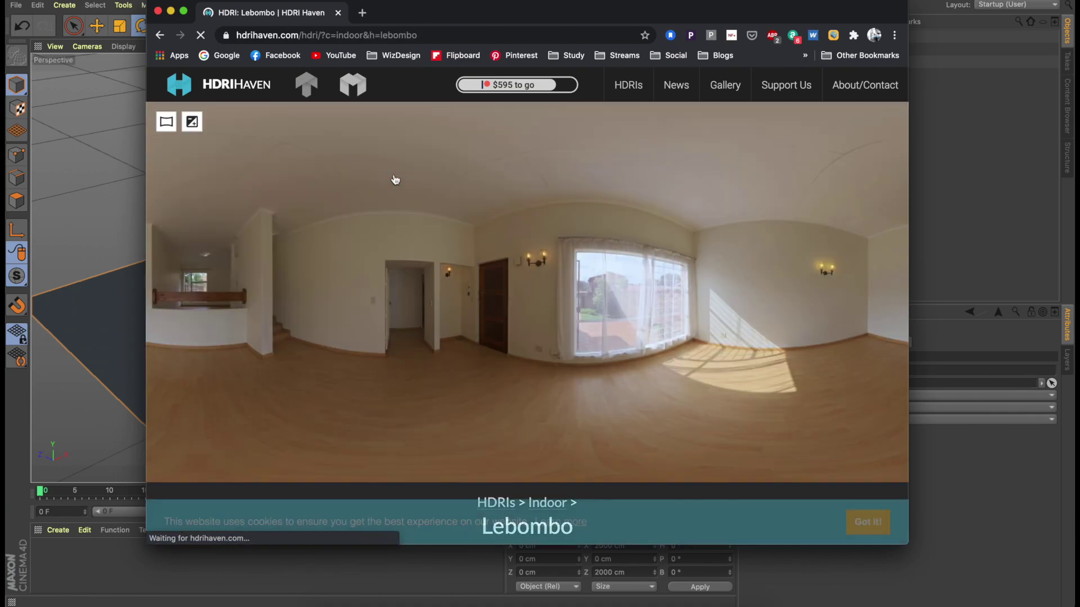
scroll(386, 402, down, 10)
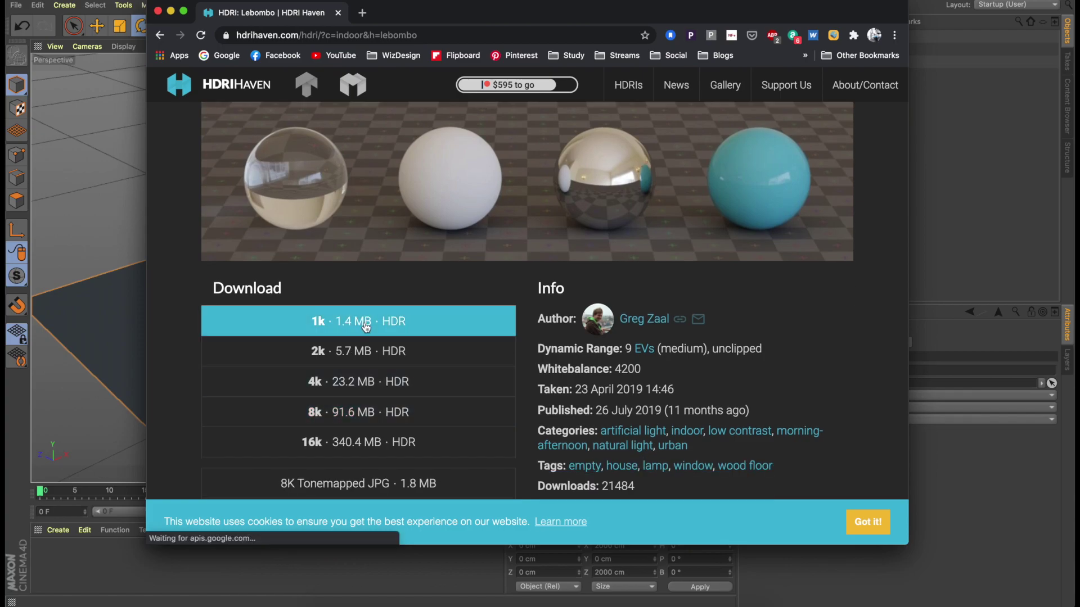
click(366, 322)
key(Return)
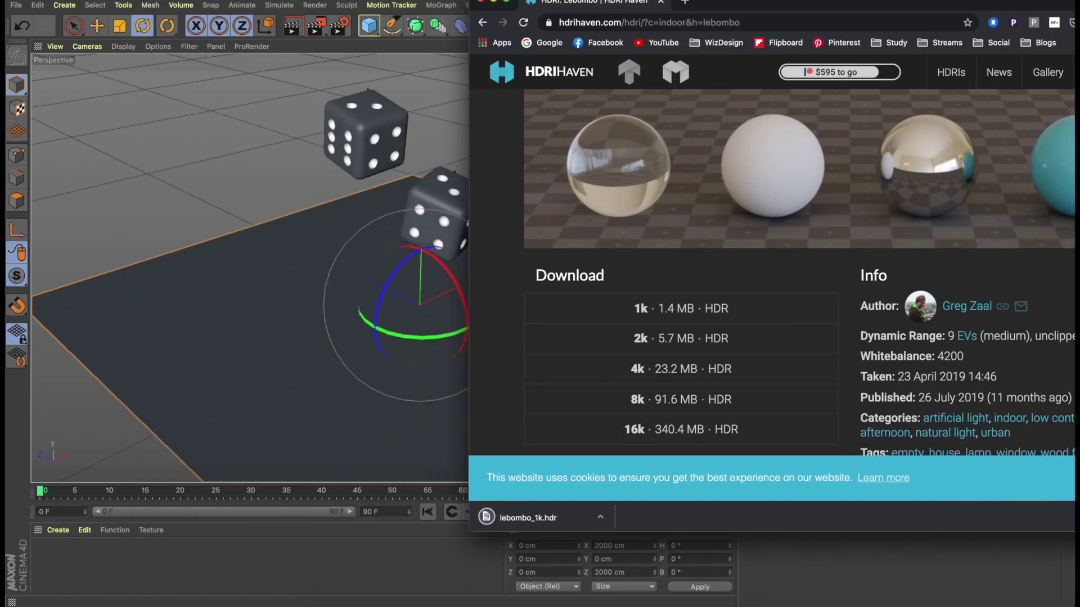
Create a material from lebombo_1k.hdr without copying the image to the project, and apply it to a new Sky object.
drag(517, 517, 61, 569)
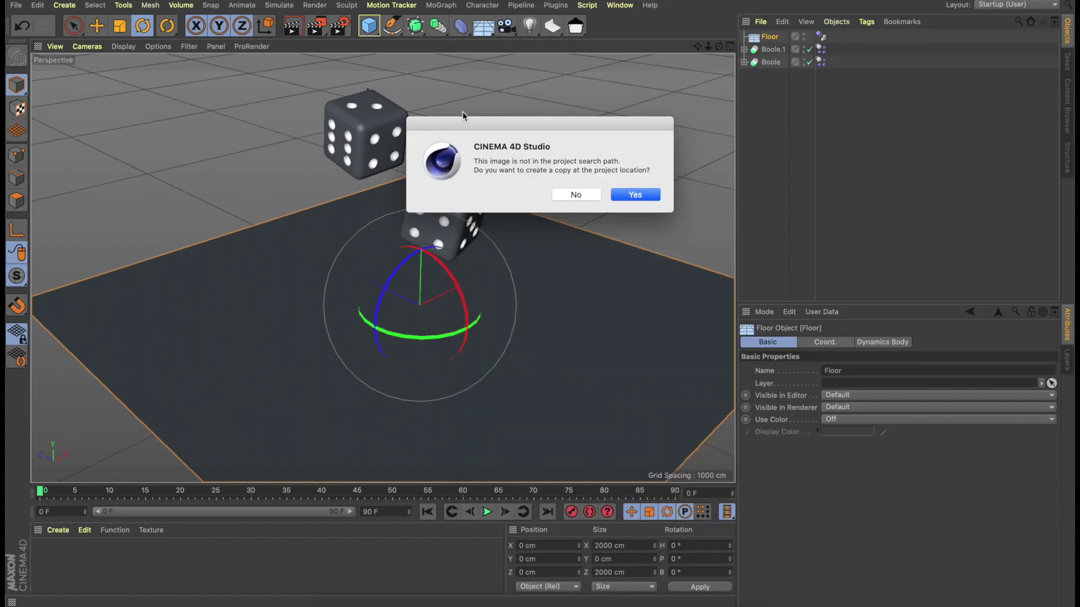
click(584, 192)
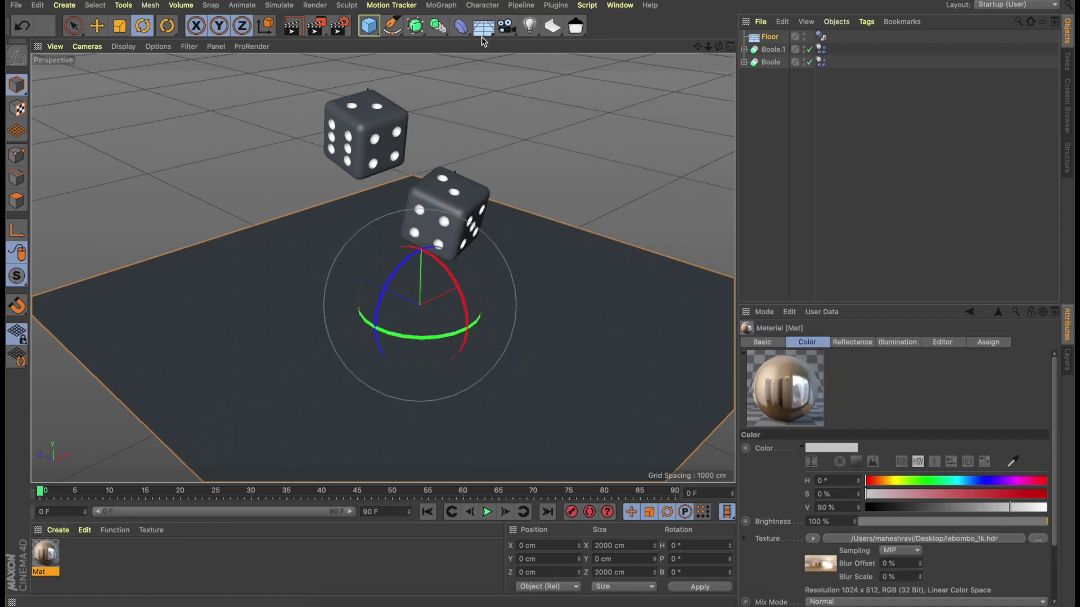
drag(482, 32, 513, 63)
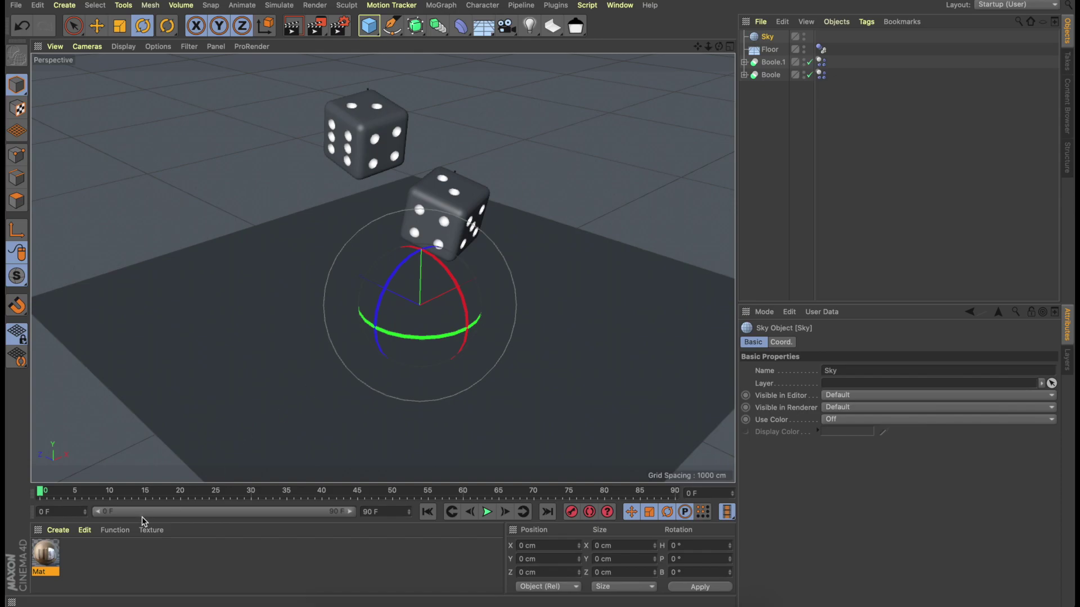
drag(48, 558, 766, 38)
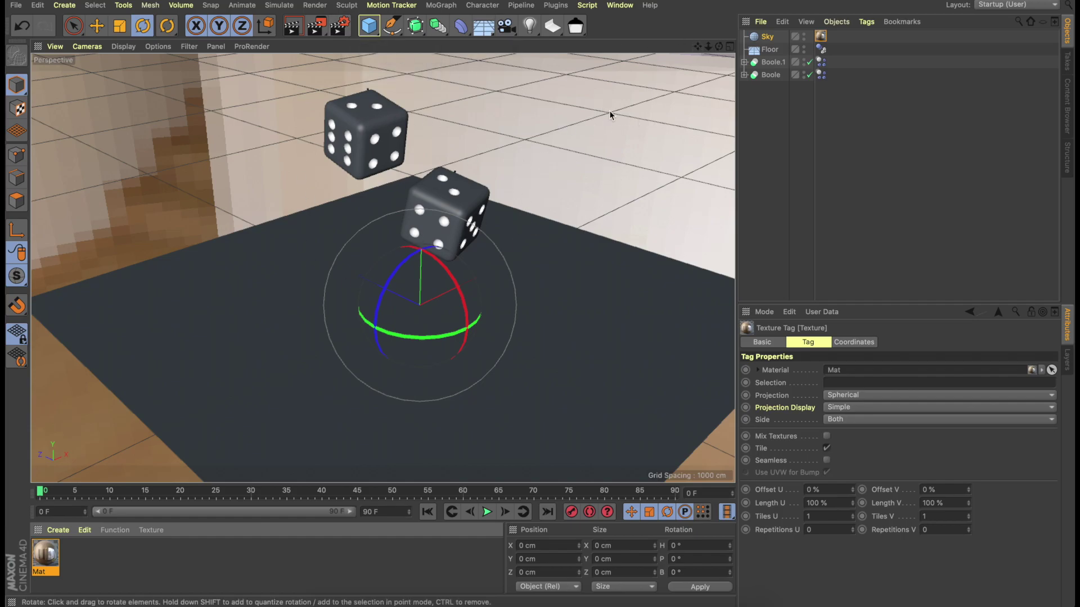
Set the renderer to Physical and add the Global Illumination effect in the render settings.
click(339, 26)
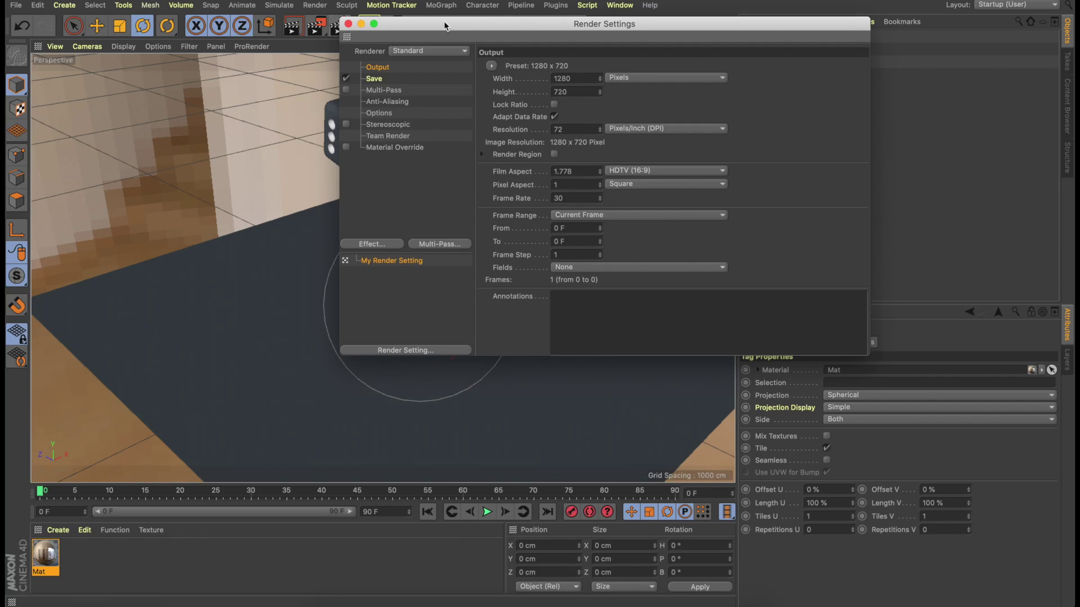
drag(444, 22, 370, 61)
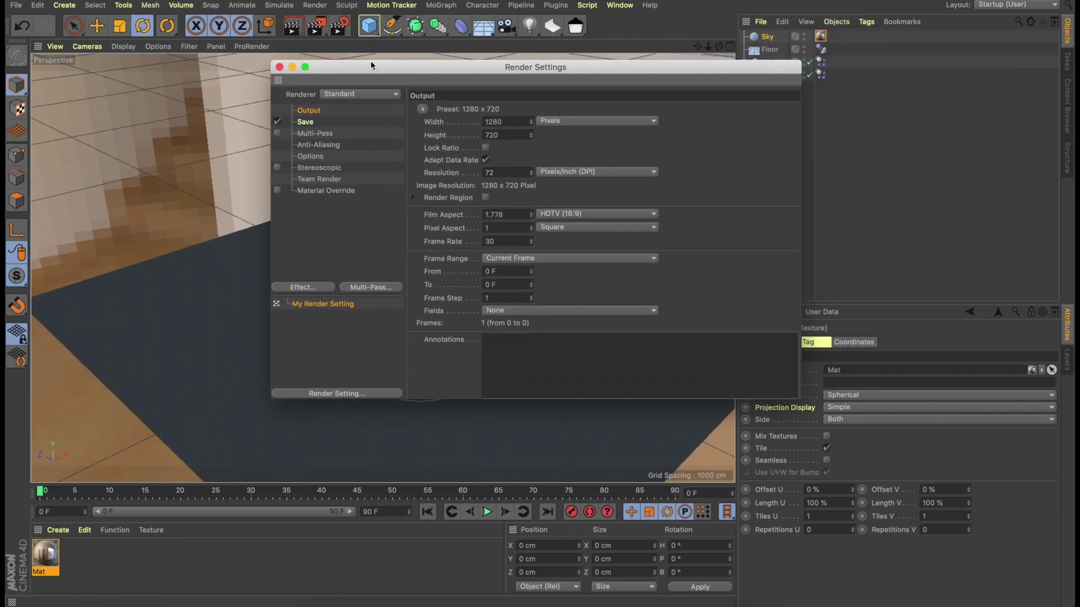
click(356, 96)
click(342, 121)
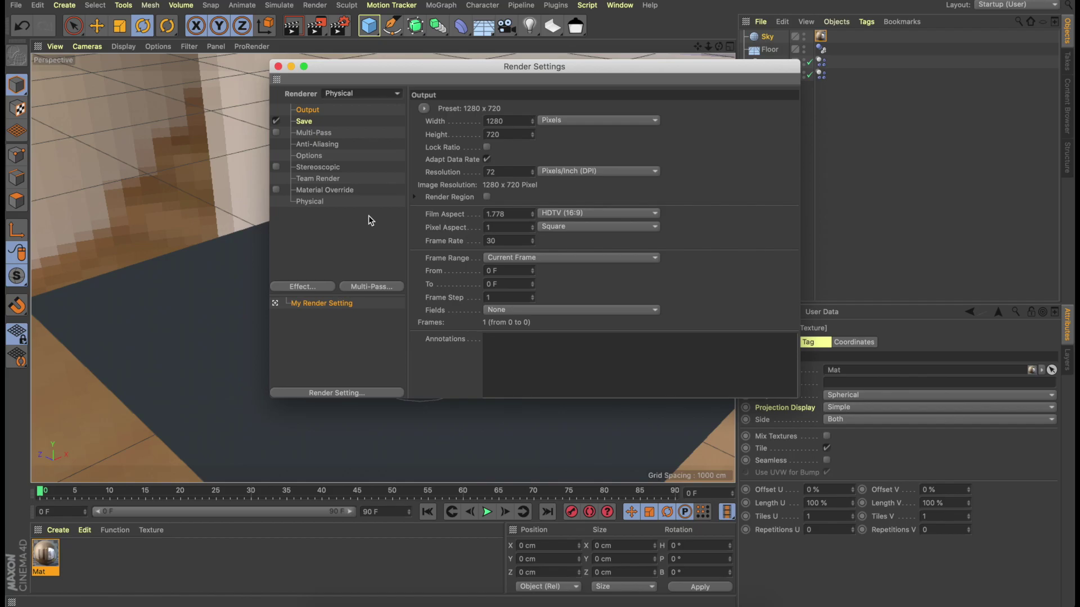
click(310, 285)
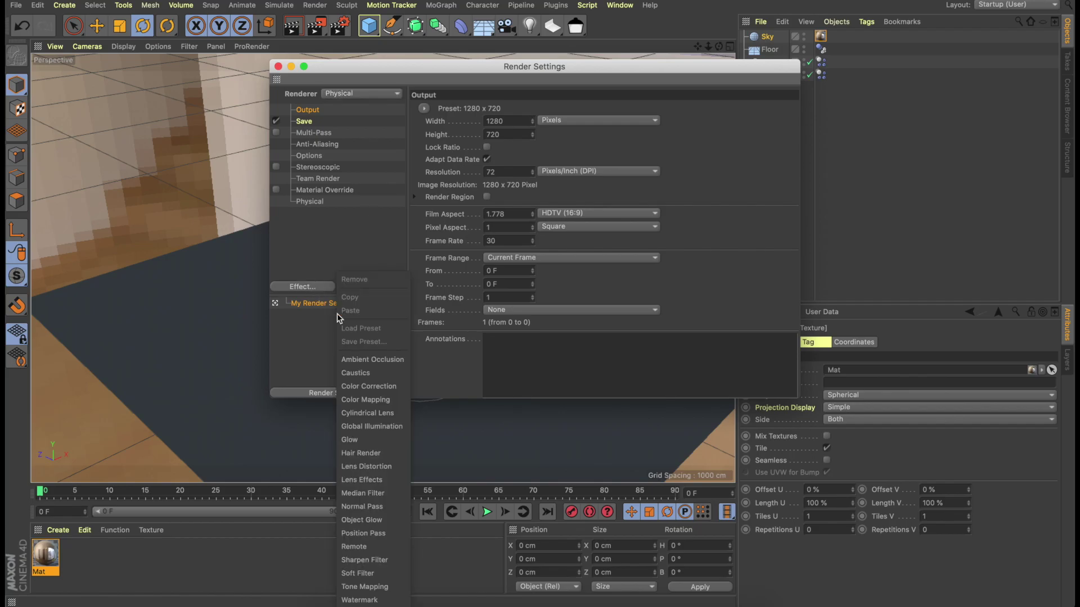
click(372, 426)
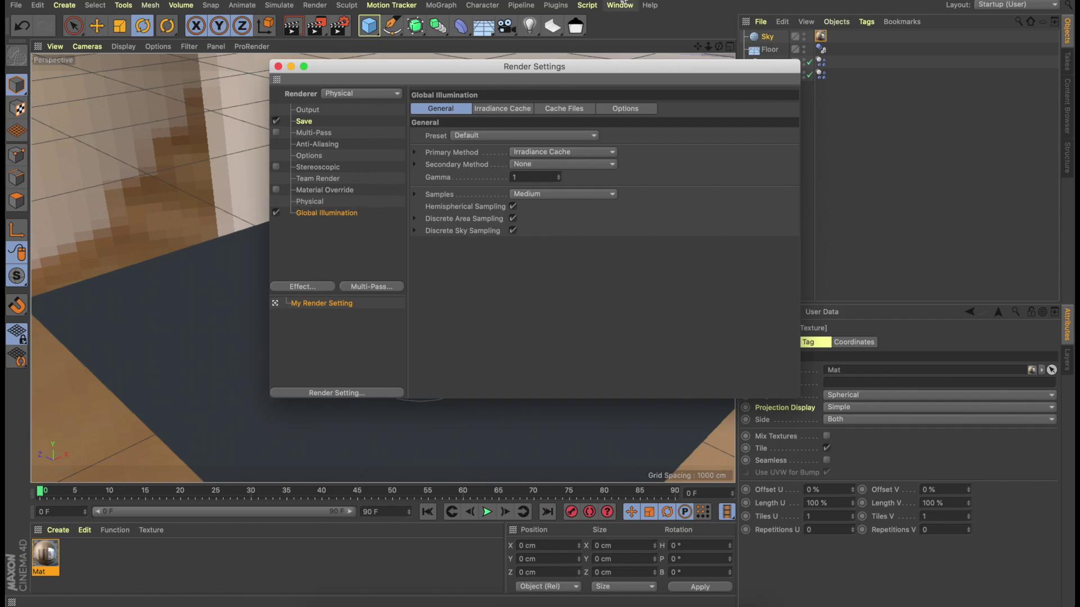
click(278, 67)
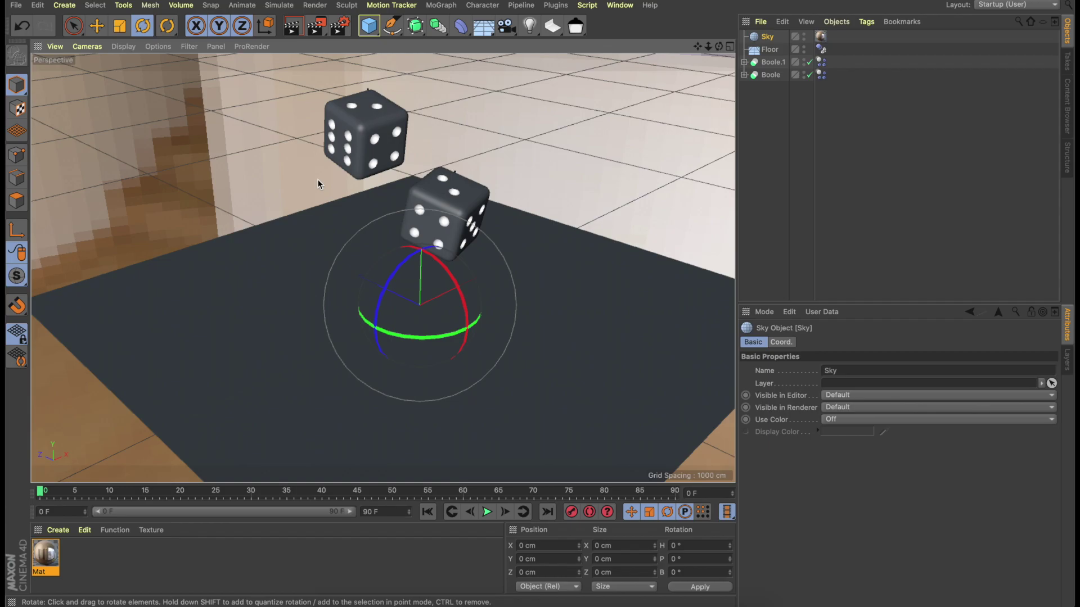
Render the perspective view at frame 30 to examine the dice lighting, then return to the editor view close to the dice.
click(293, 25)
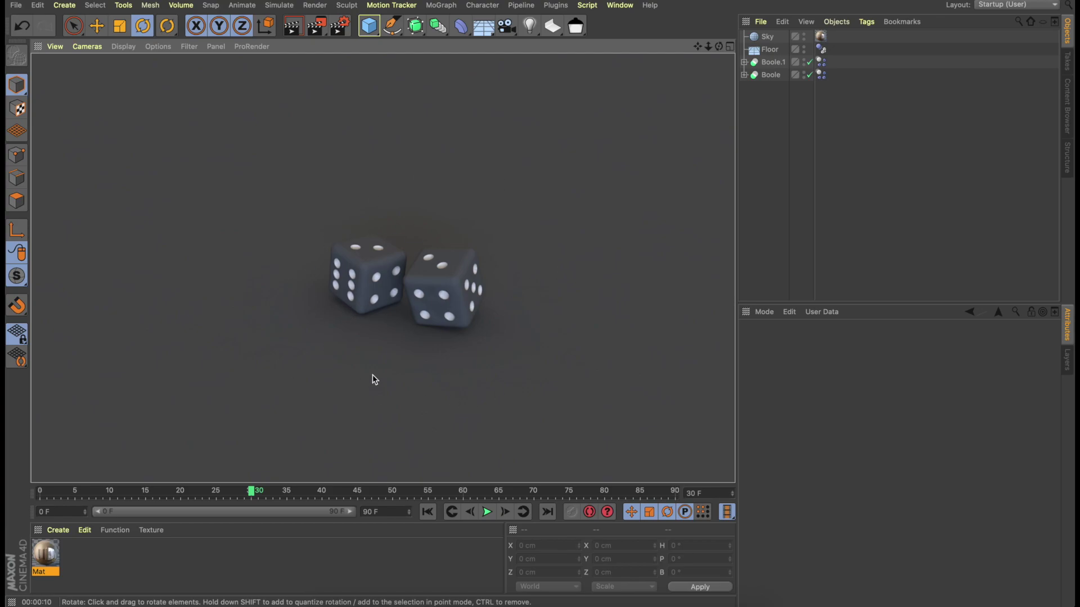
click(333, 369)
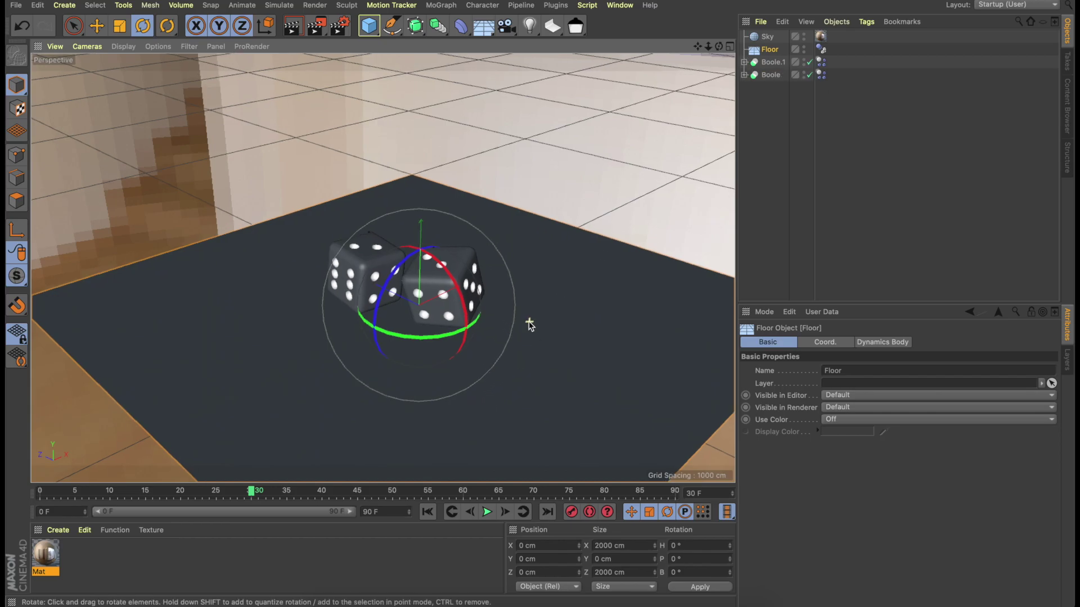
scroll(528, 325, up, 10)
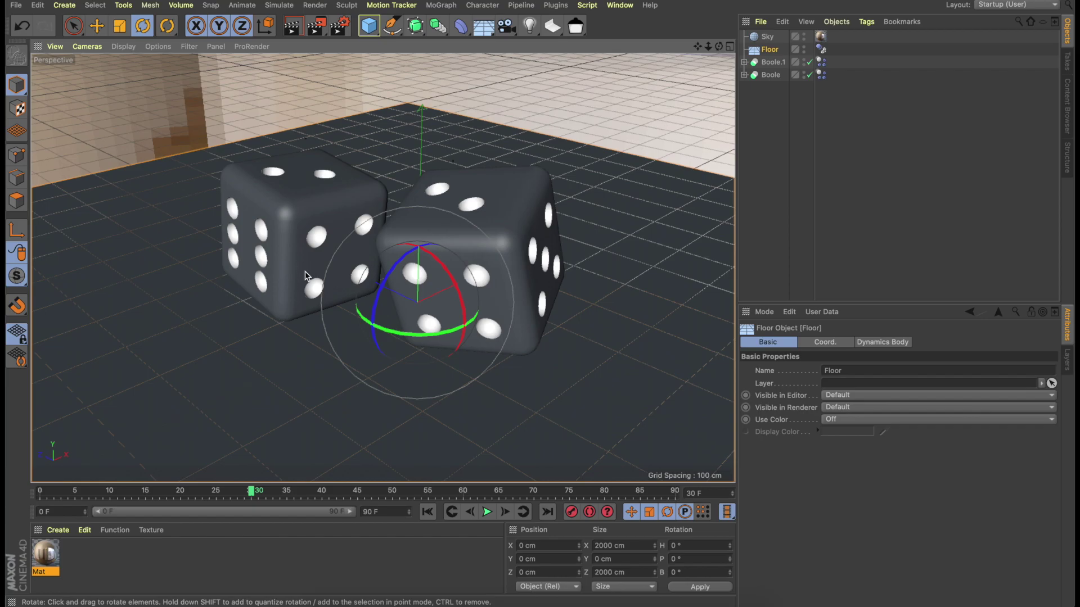
Create a new standard material for the dice and open it in the Material Editor, clear of the object list.
click(67, 530)
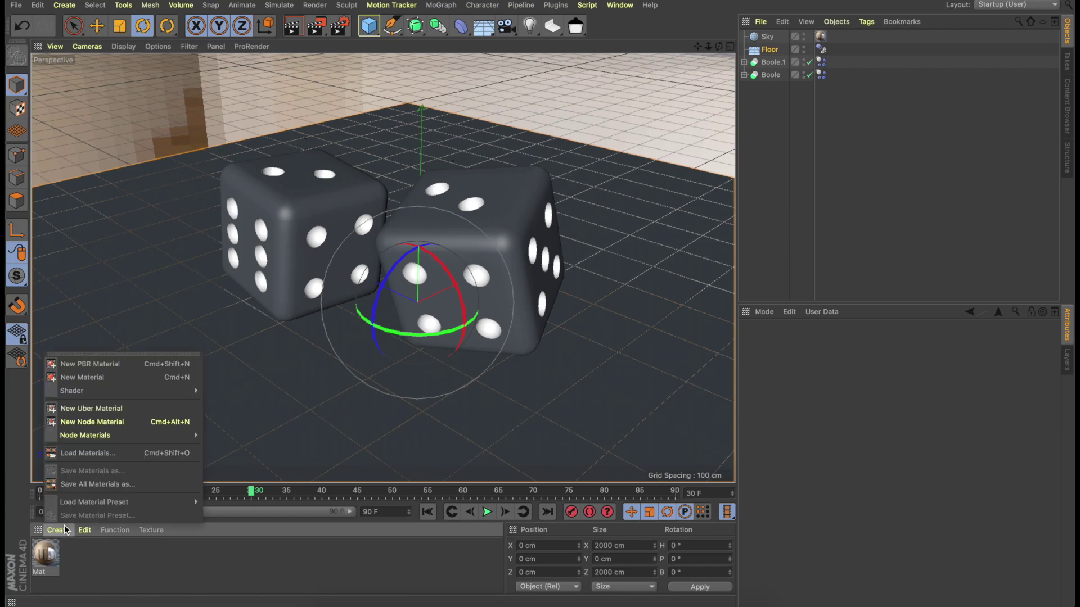
click(70, 378)
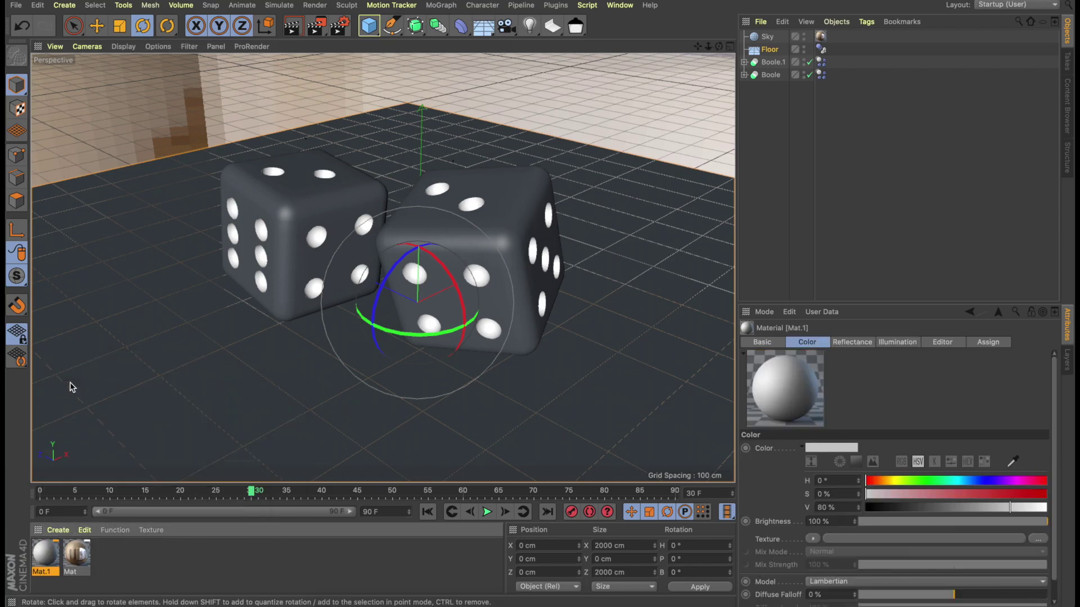
double_click(45, 554)
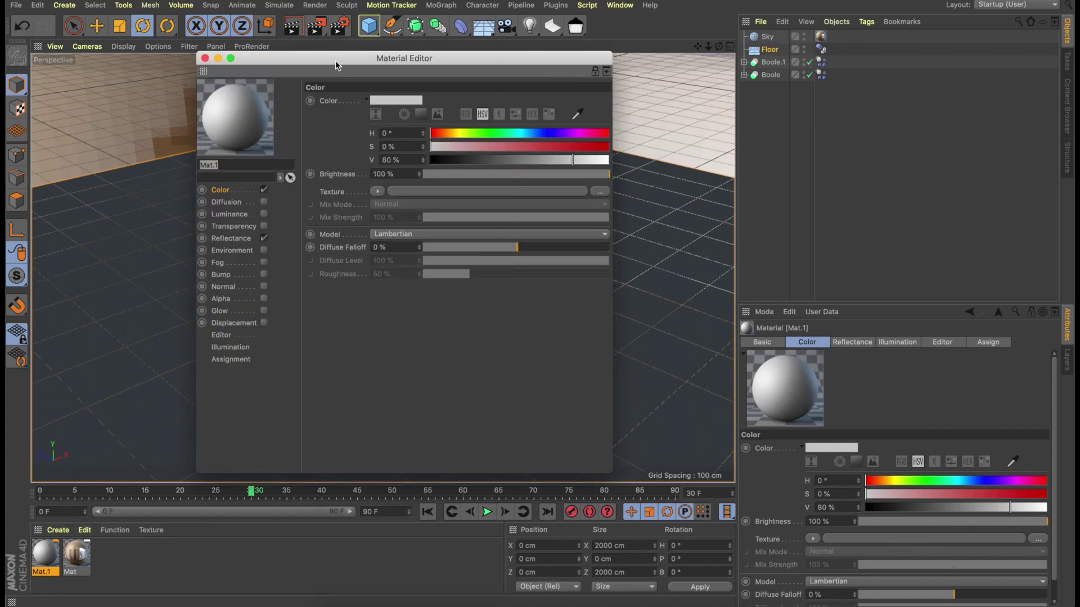
drag(336, 60, 591, 187)
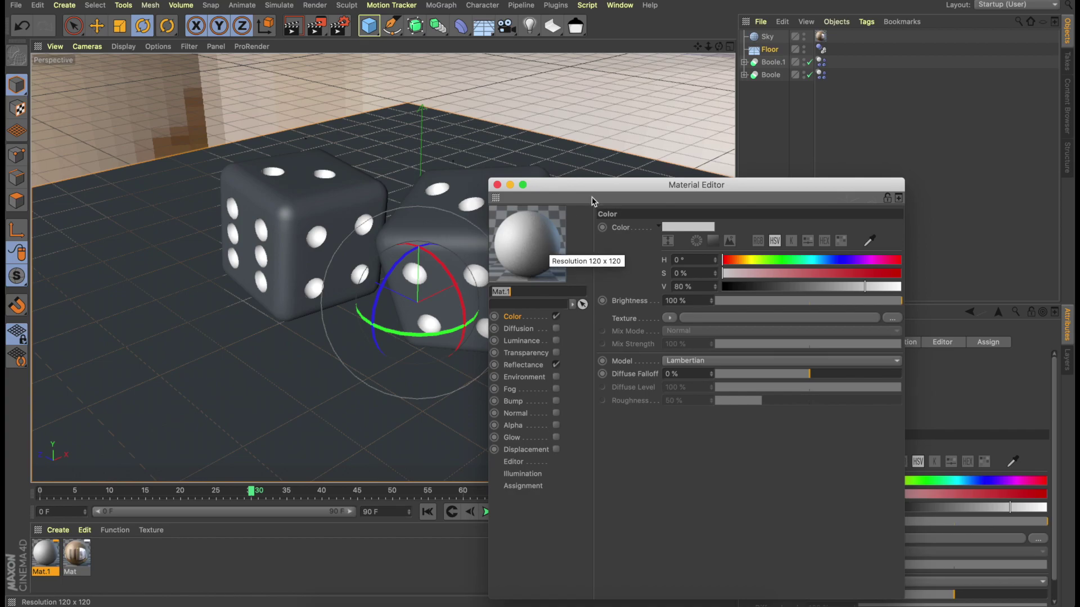
Assign the new material to the Cube inside Boole.1 and the Cube inside Boole.
click(745, 63)
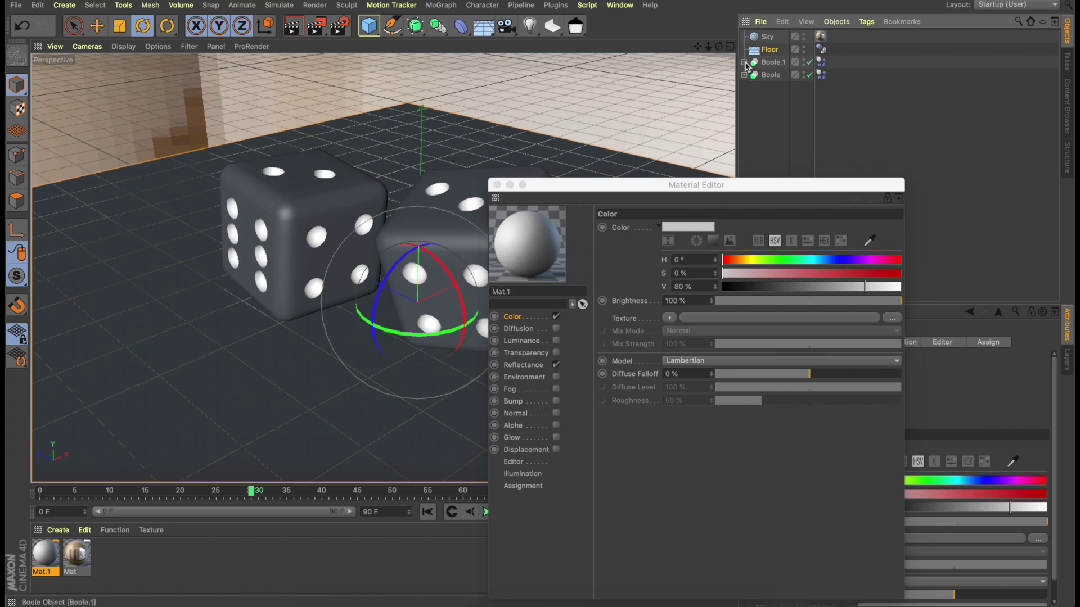
click(745, 63)
click(745, 63)
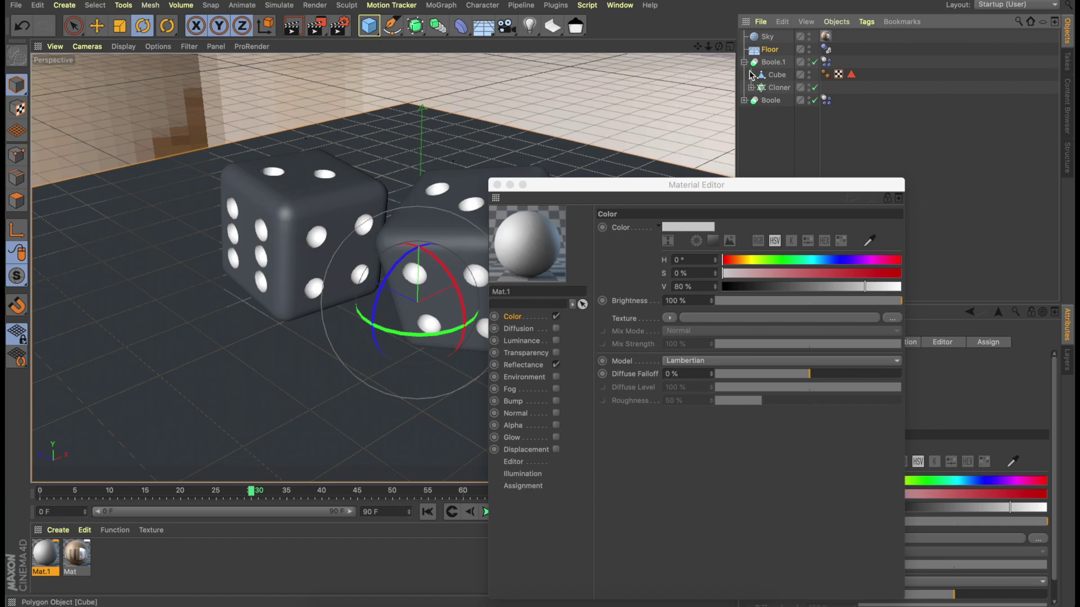
drag(563, 226, 780, 75)
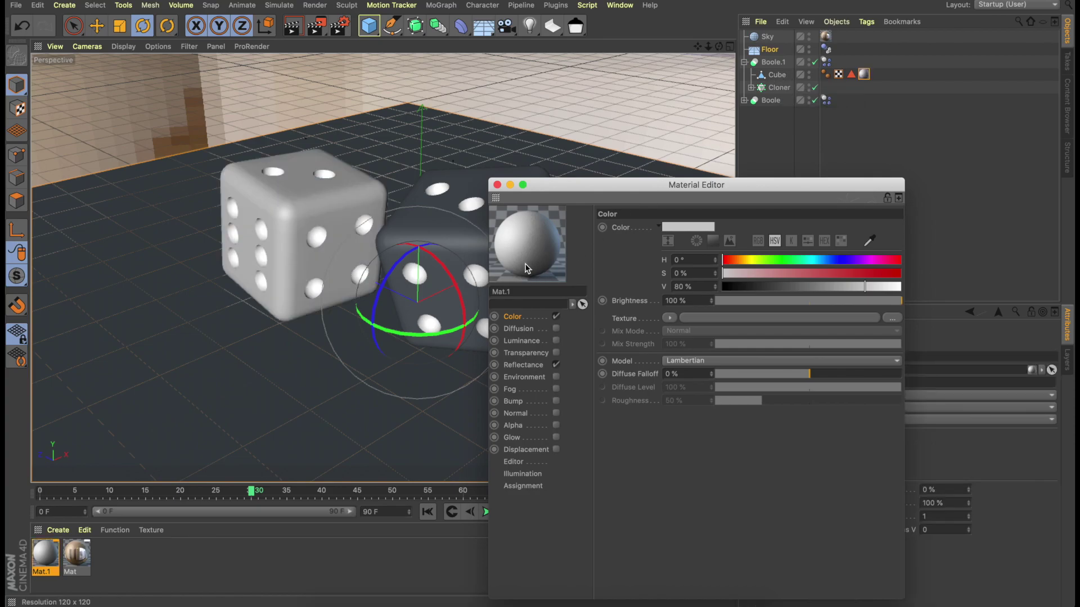
drag(528, 262, 585, 287)
click(743, 100)
drag(527, 262, 778, 114)
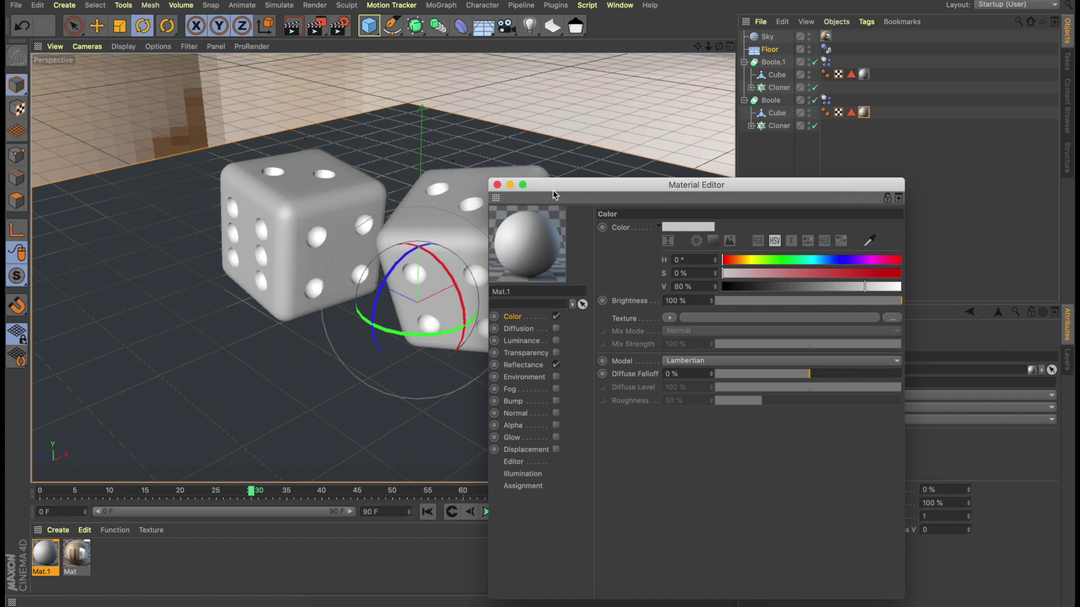
Replace the dice material's Default Specular layer with a Reflection (Legacy) layer in its reflectance.
drag(553, 190, 602, 118)
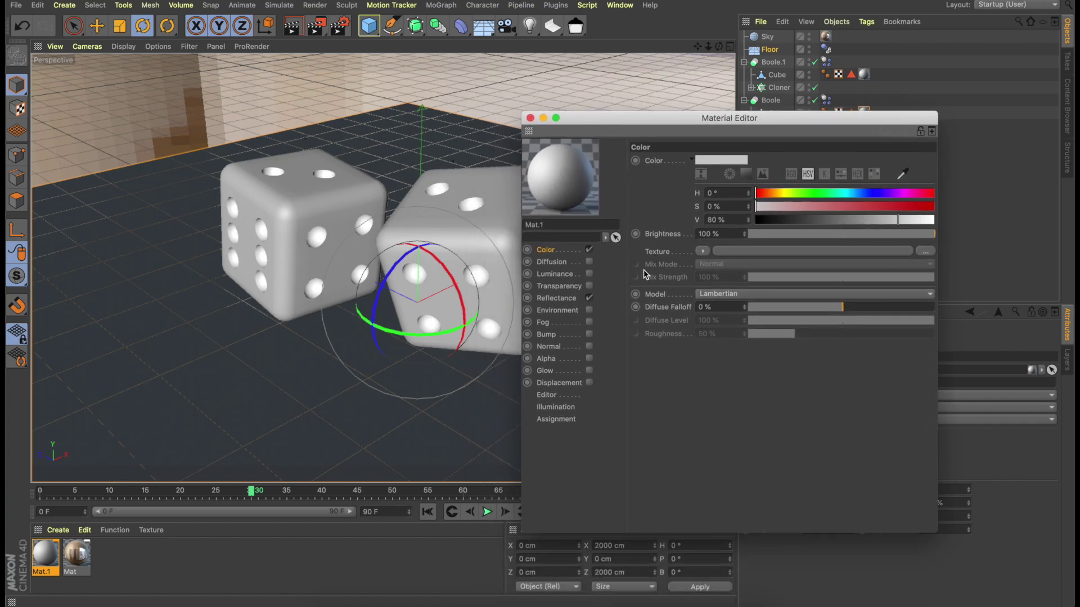
click(554, 301)
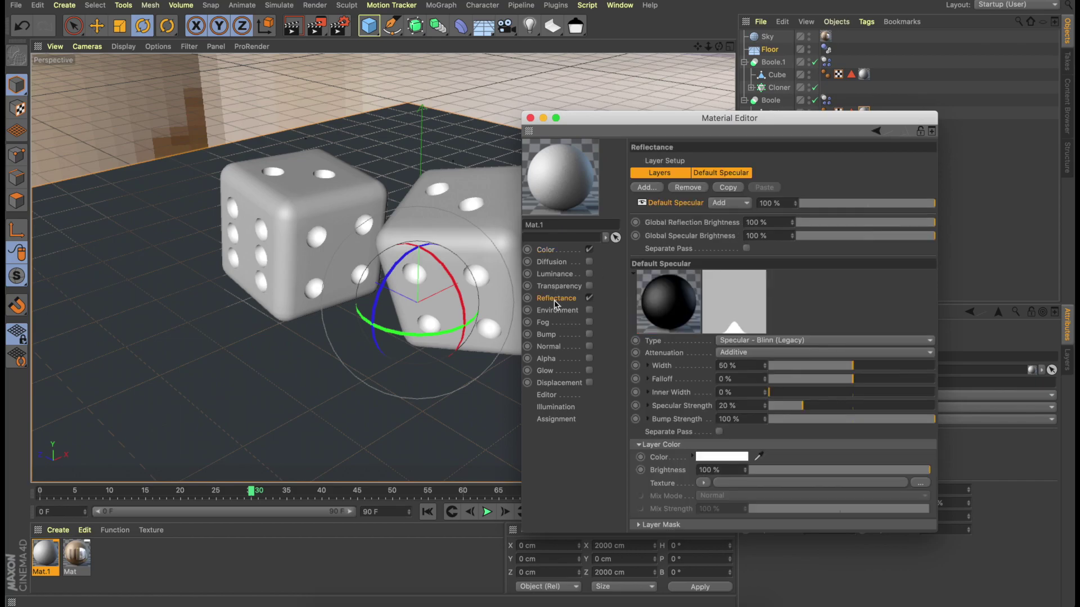
click(689, 190)
click(660, 187)
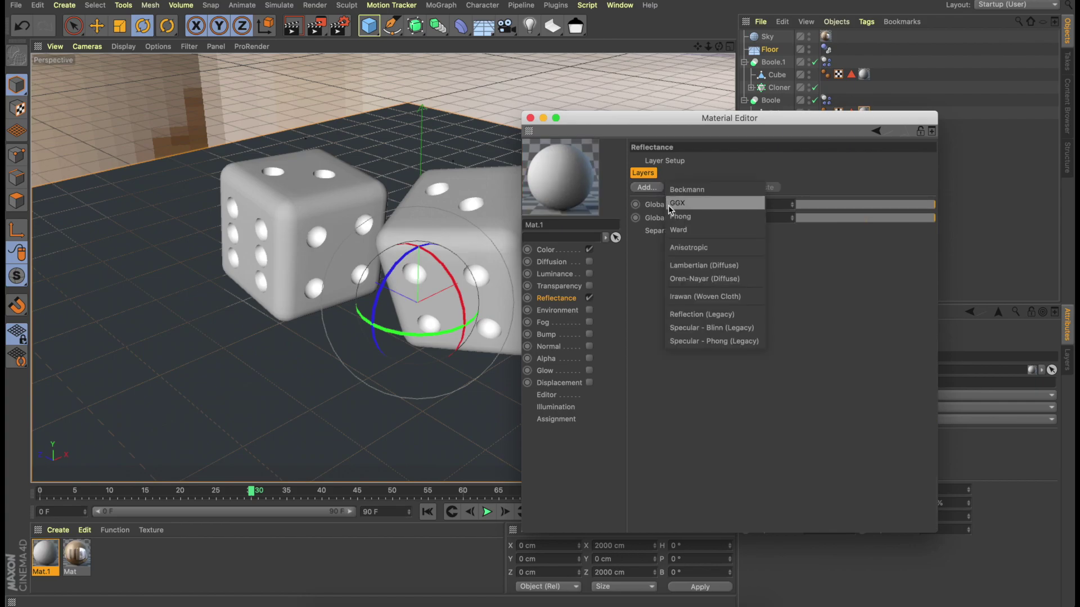
click(693, 315)
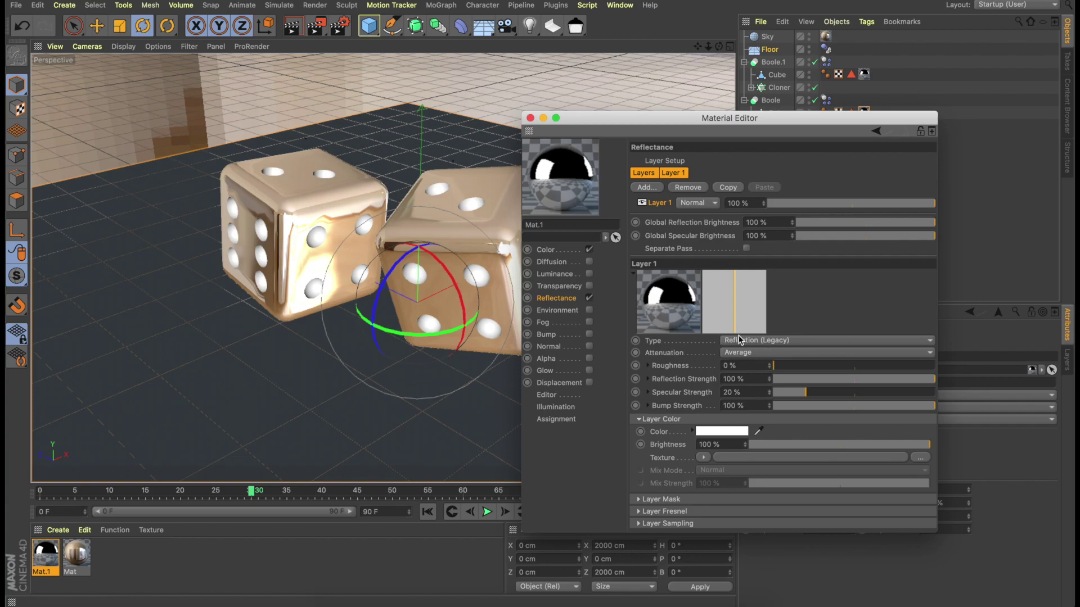
Set the dice material's reflection layer to Additive attenuation, add a Fresnel texture to its layer color, and close the Material Editor.
click(751, 354)
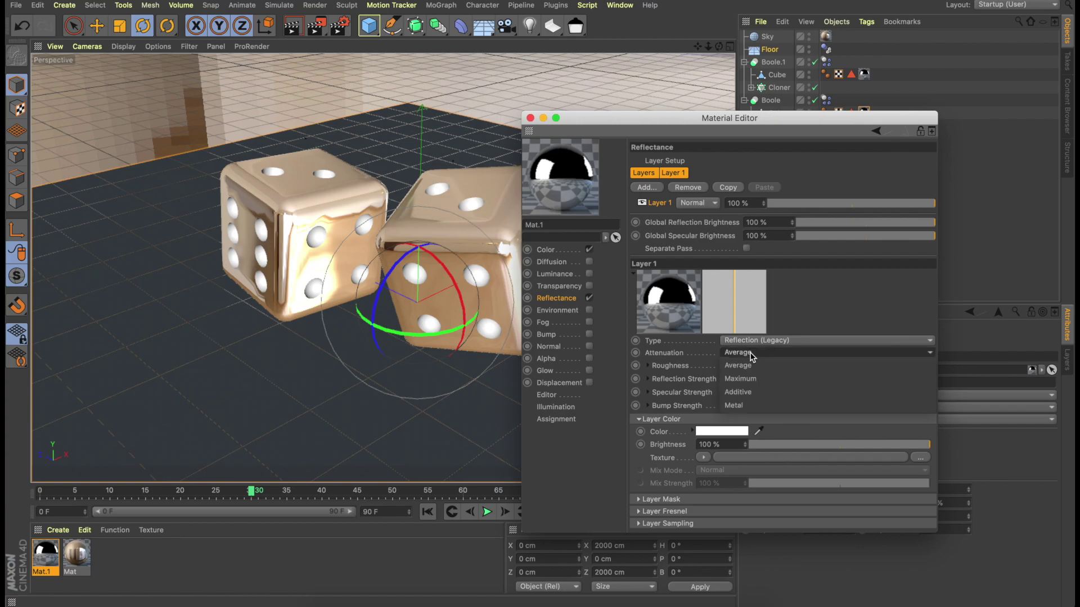
click(744, 392)
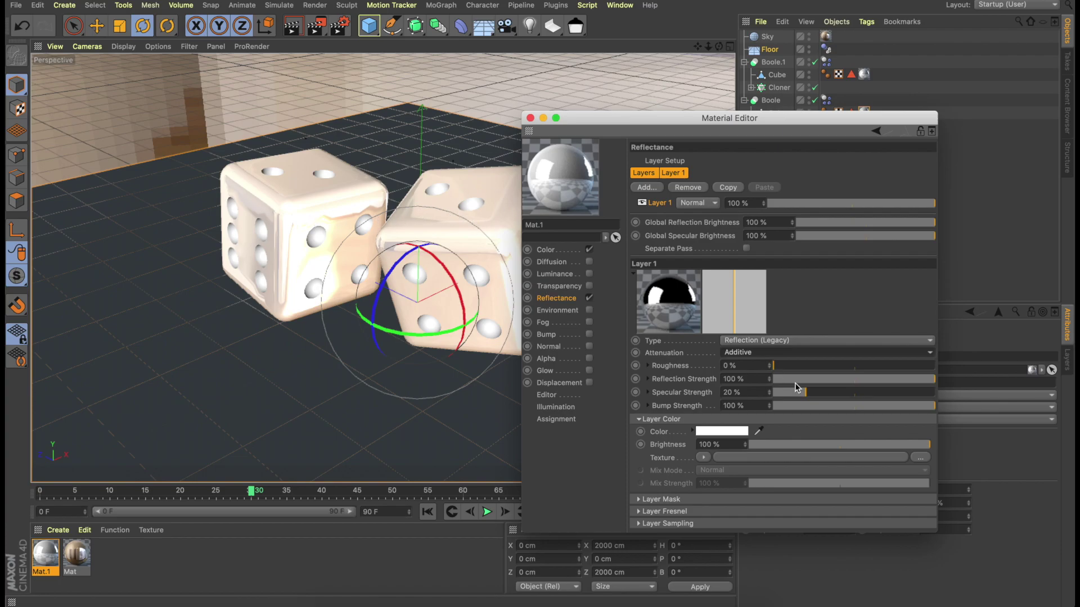
click(703, 458)
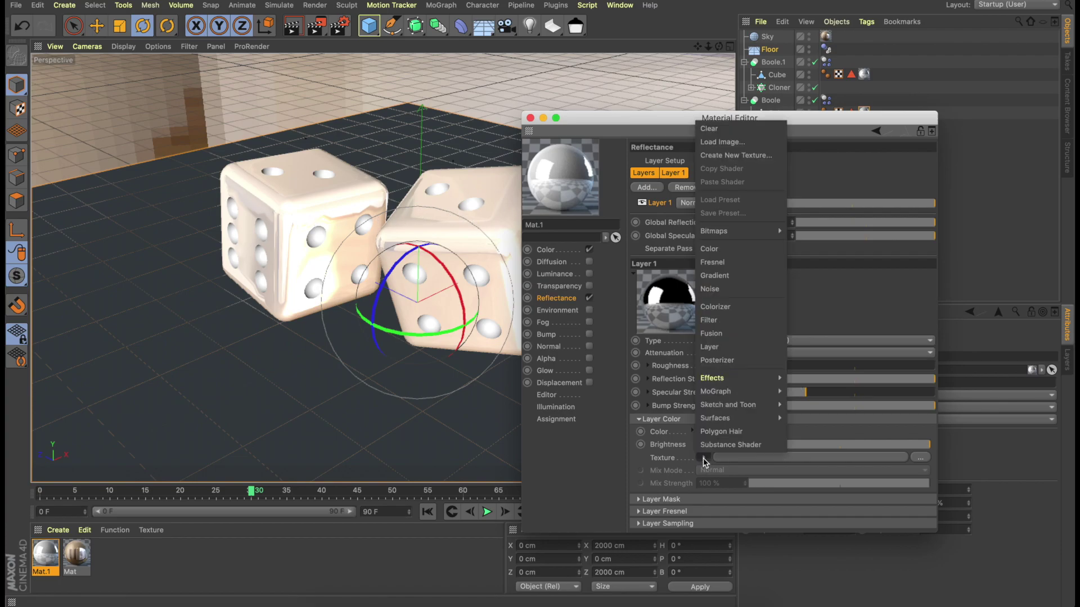
click(724, 265)
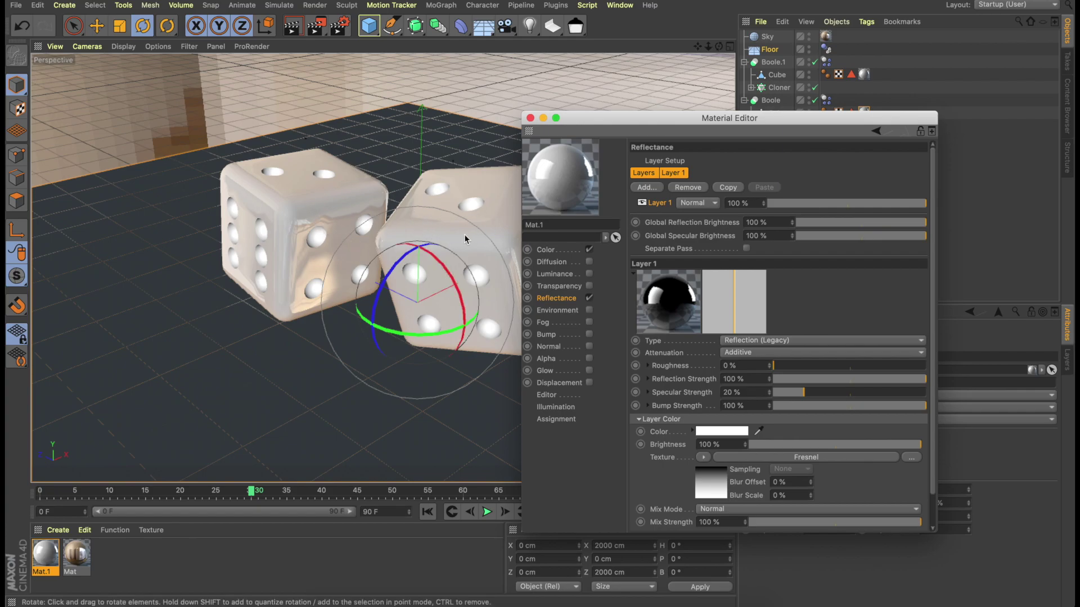
click(530, 118)
Render the perspective view to examine the reflective dice, and return to the editor view.
click(557, 97)
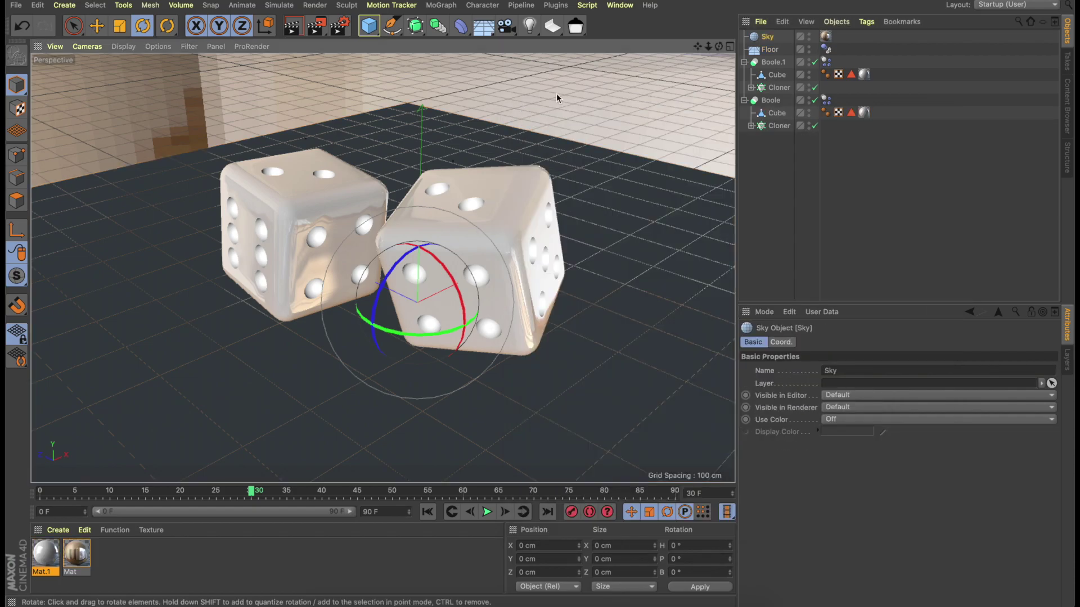
key(ctrl+r)
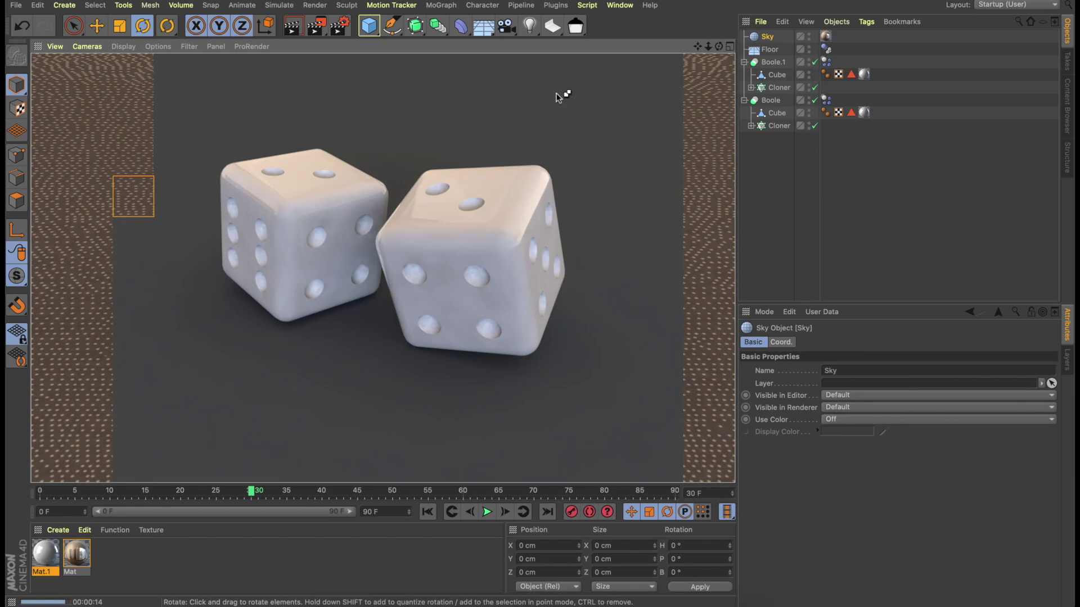
click(557, 97)
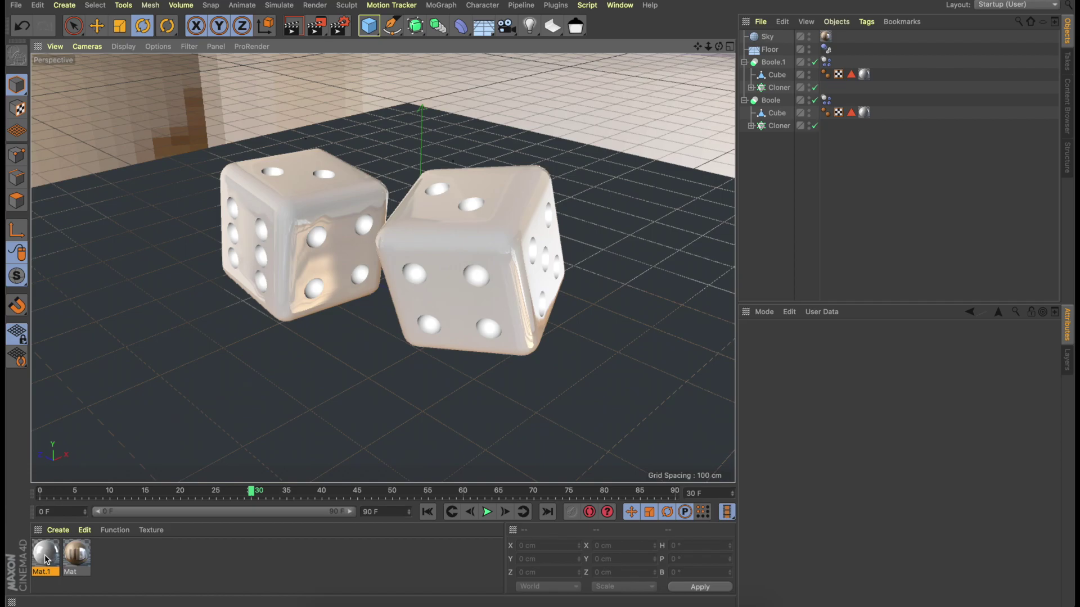
Duplicate the white dice material and darken the copy's color to a V value of 6%.
double_click(107, 556)
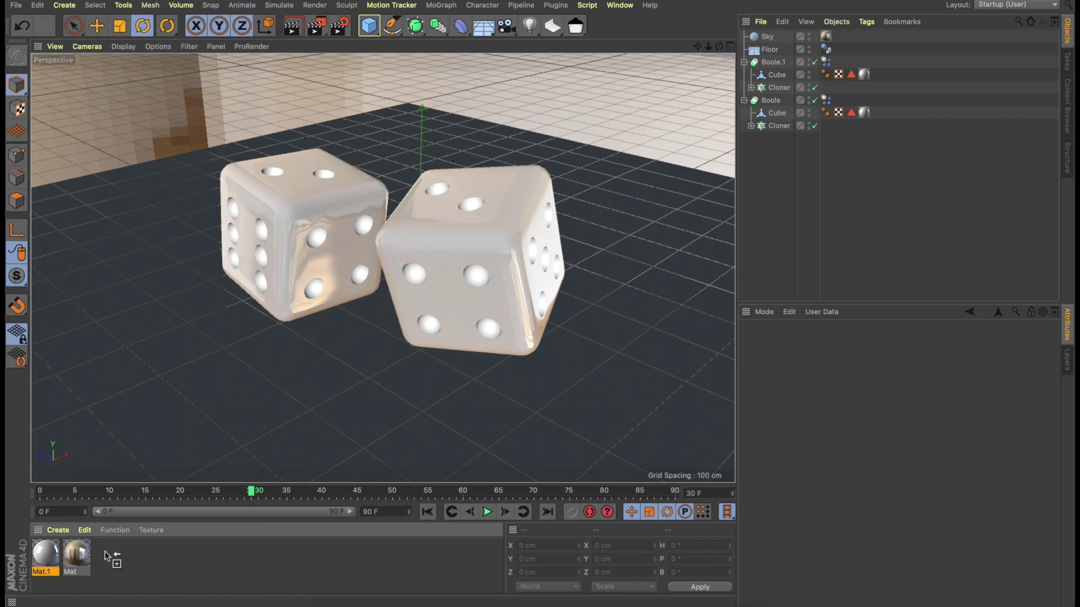
click(110, 560)
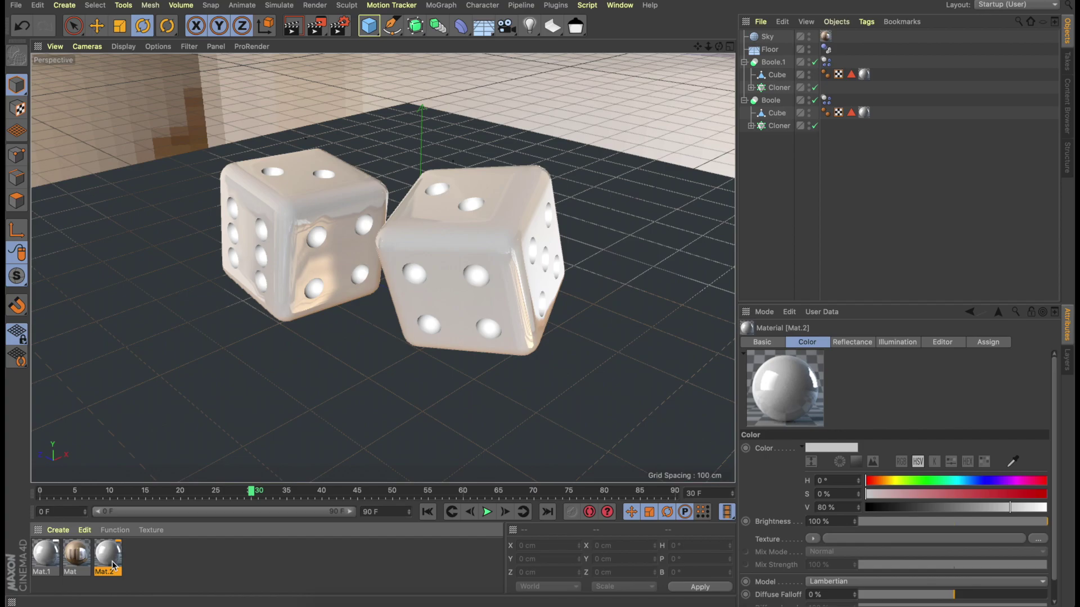
double_click(113, 565)
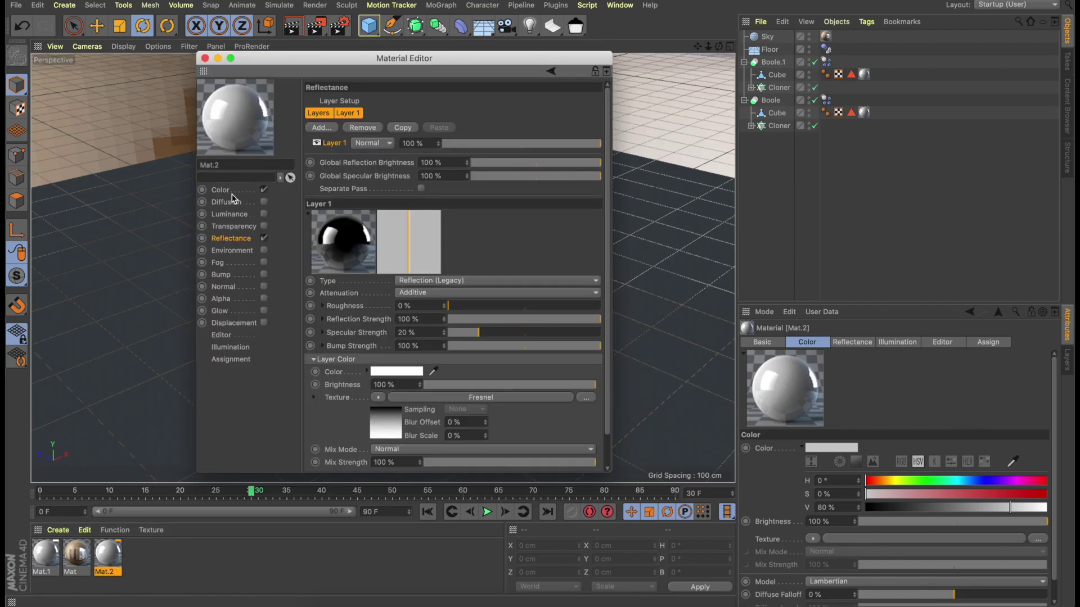
click(231, 190)
click(479, 160)
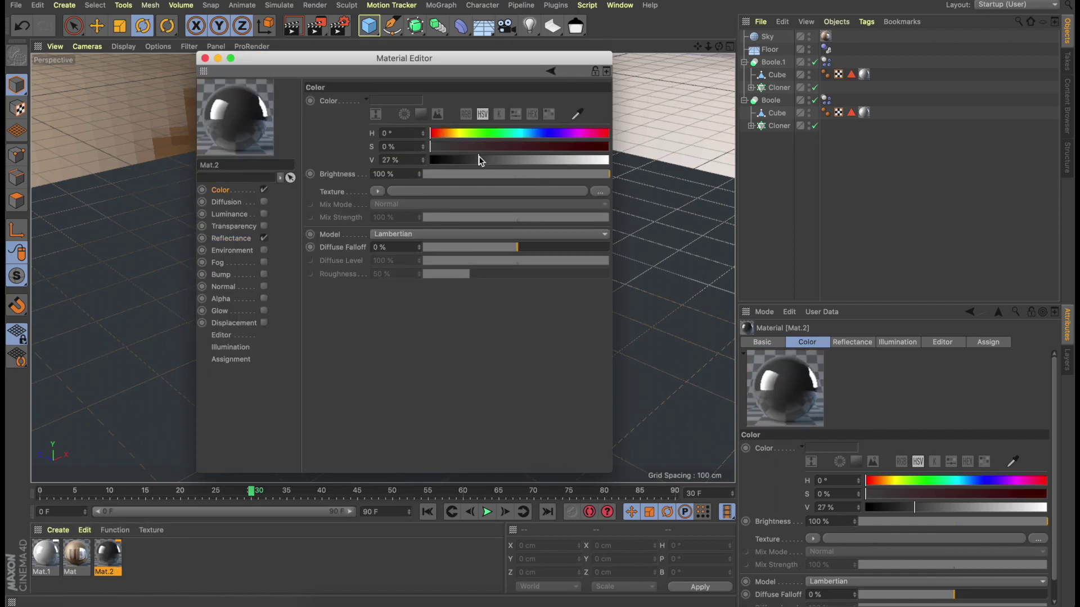
drag(481, 160, 440, 160)
click(205, 58)
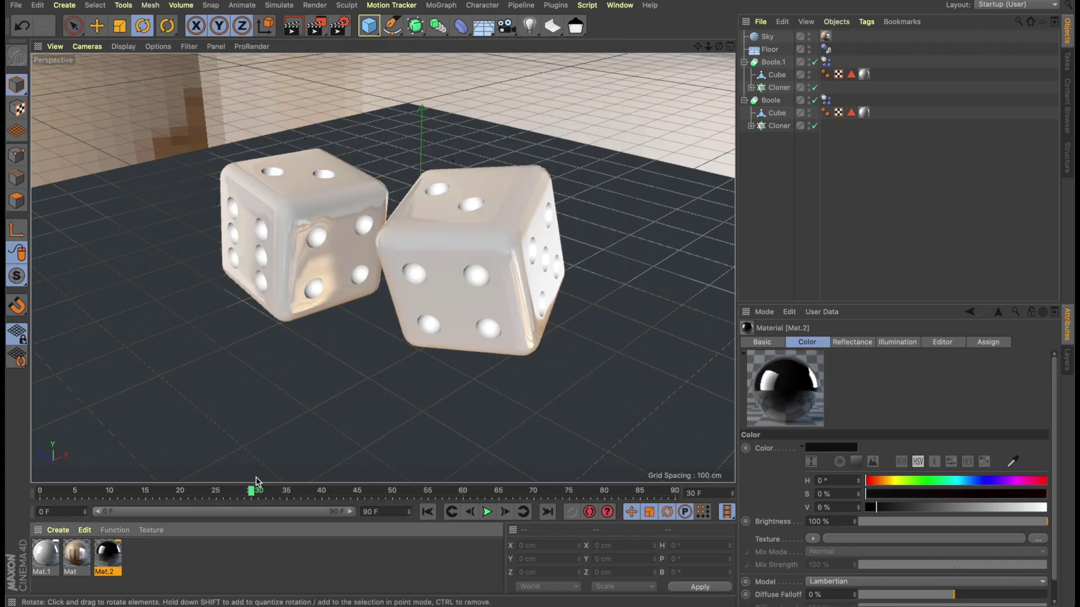
Assign the black material to the Cloner inside Boole and the Cloner inside Boole.1.
drag(110, 562, 780, 134)
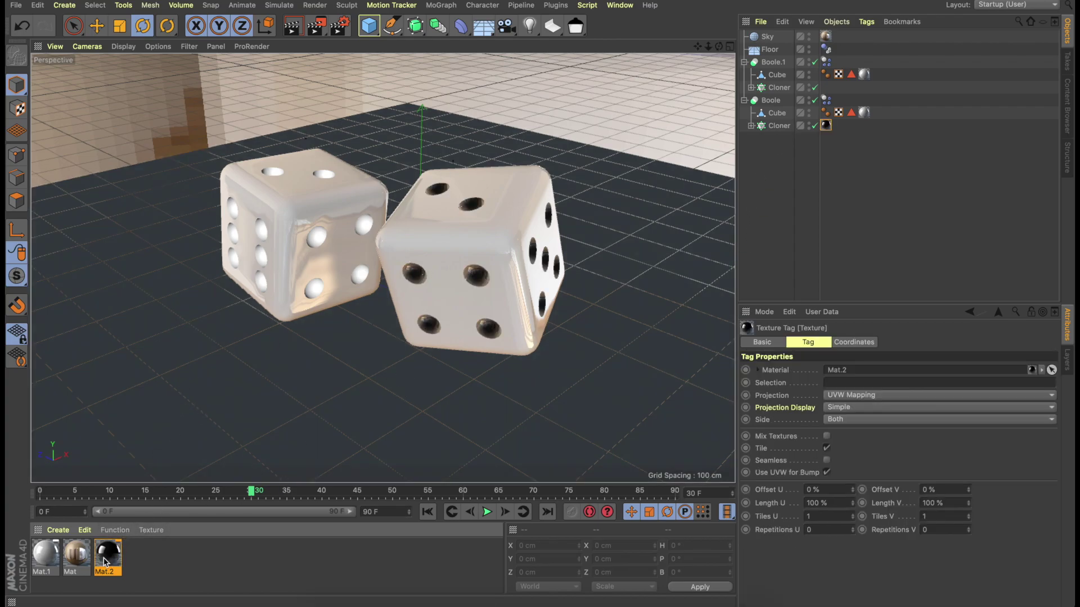
drag(104, 563, 781, 89)
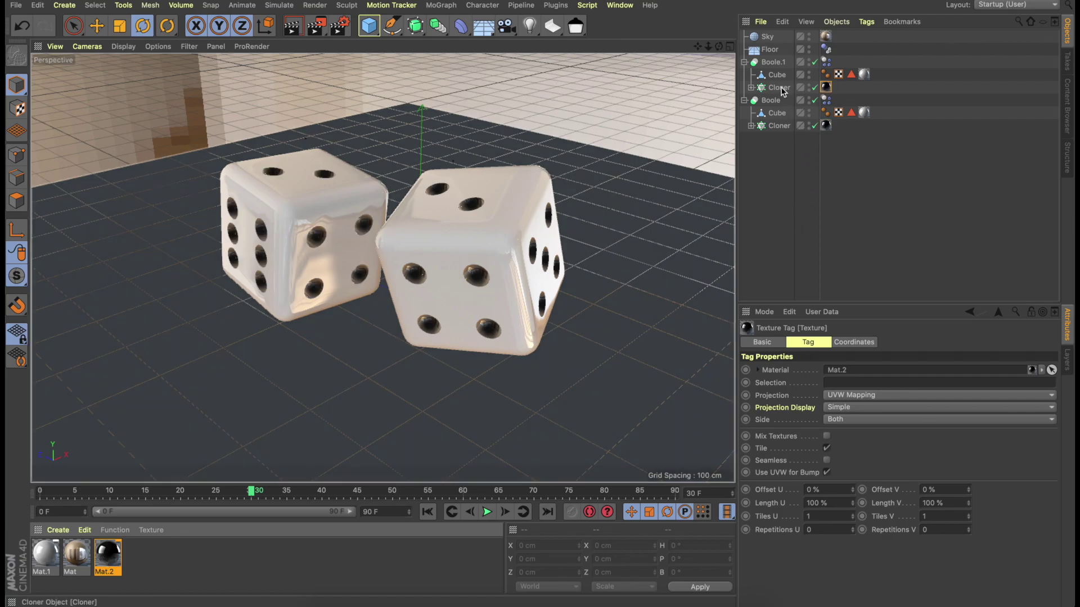
Reduce the black material's reflectance Layer 1 opacity to 44% and close the Material Editor.
double_click(112, 563)
drag(340, 57, 662, 105)
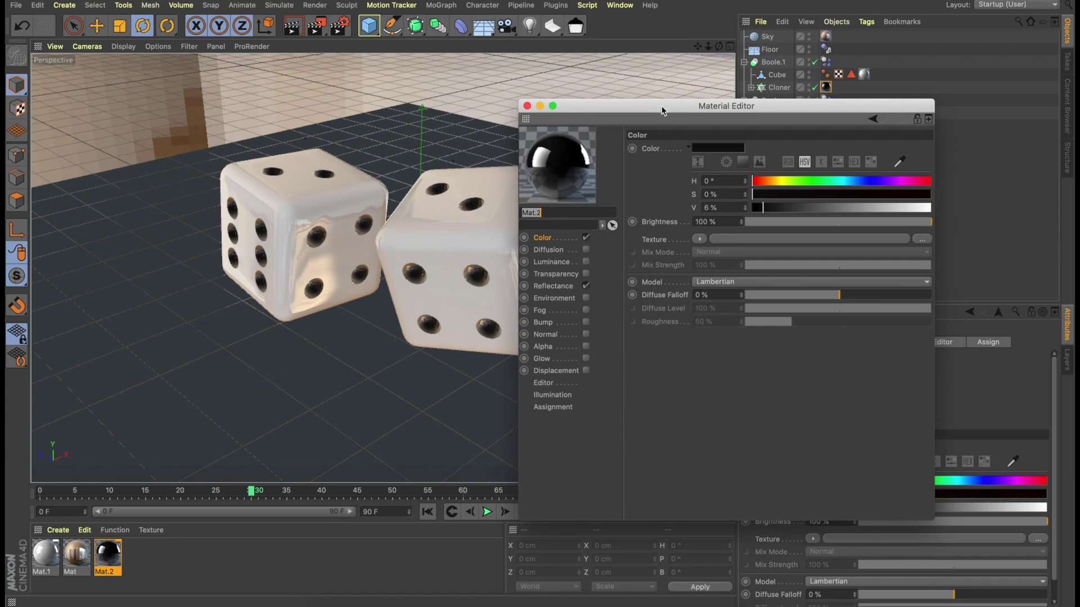
click(562, 286)
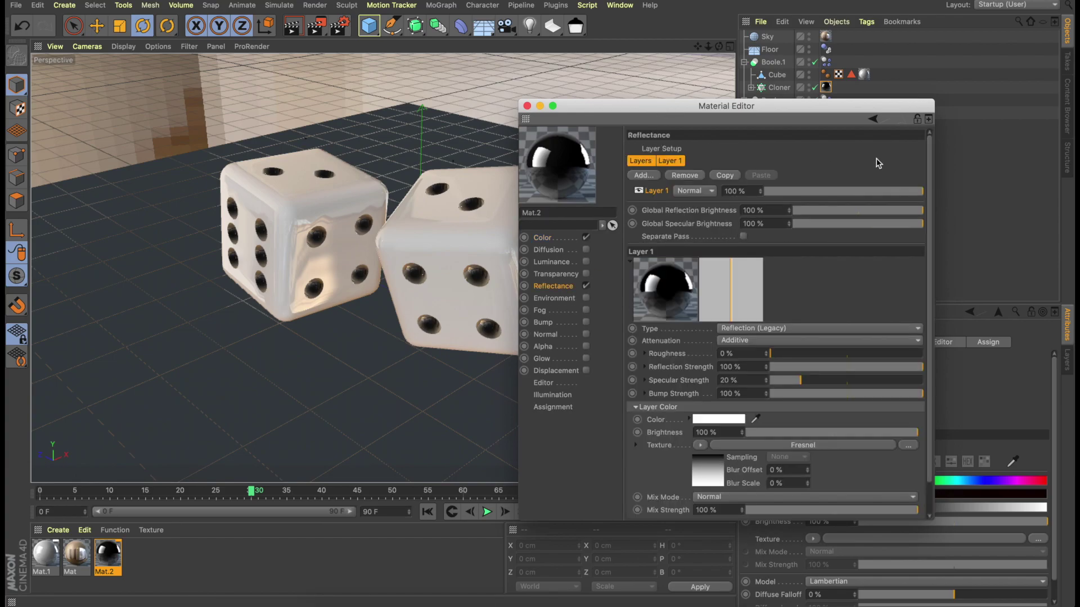
click(836, 192)
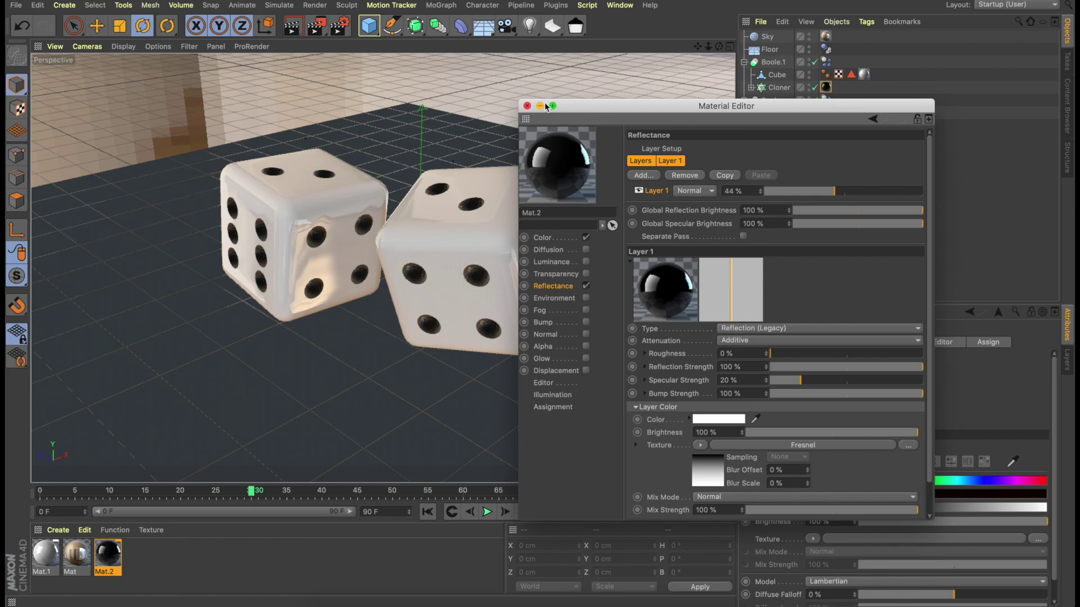
click(526, 107)
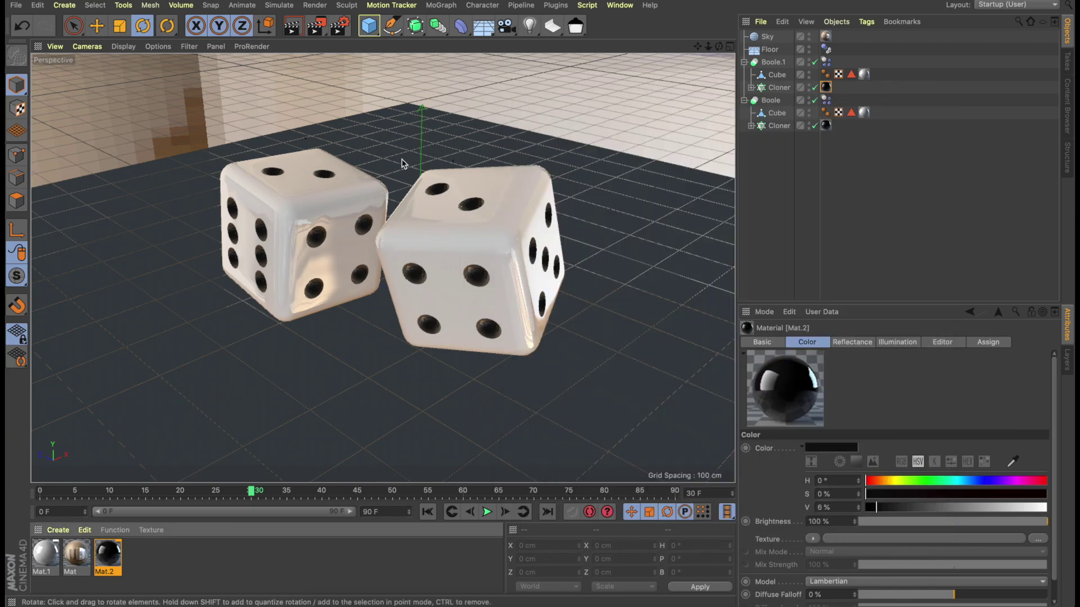
Duplicate the white dice material for the floor and open the copy in the Material Editor.
click(517, 83)
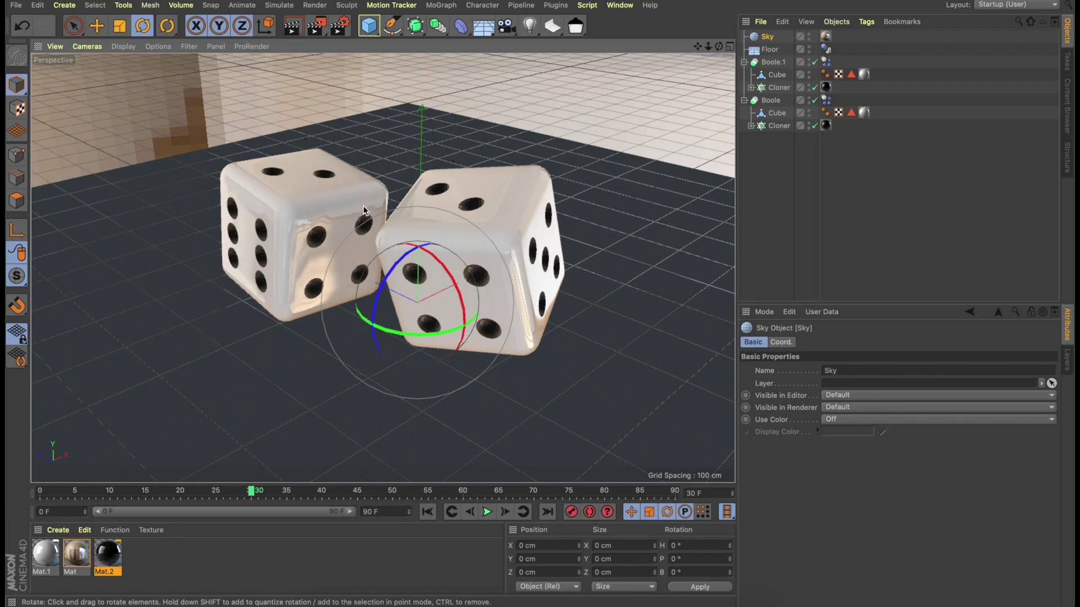
click(317, 144)
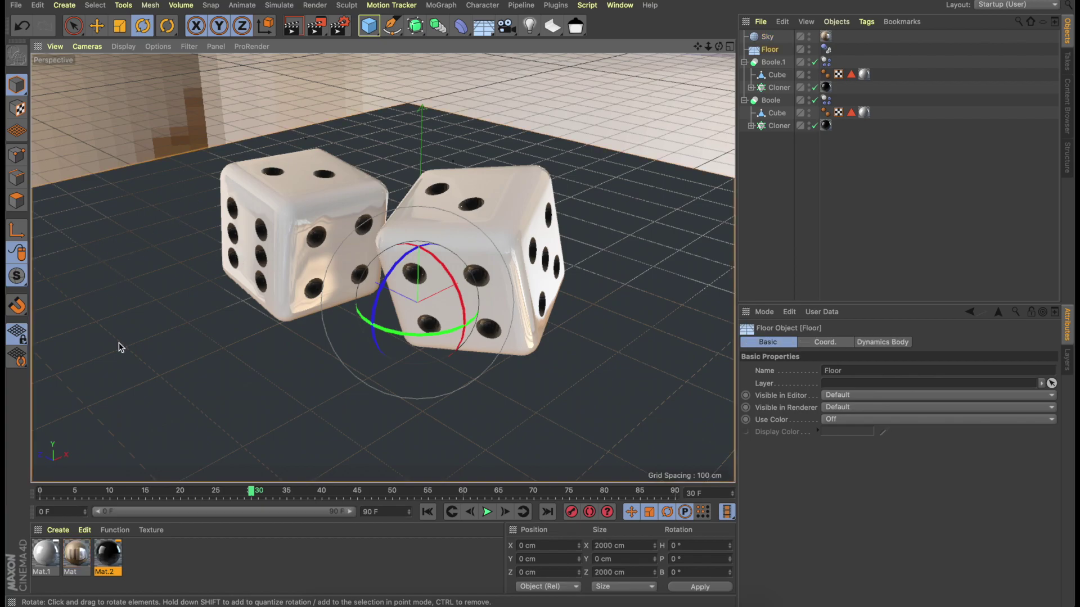
click(48, 558)
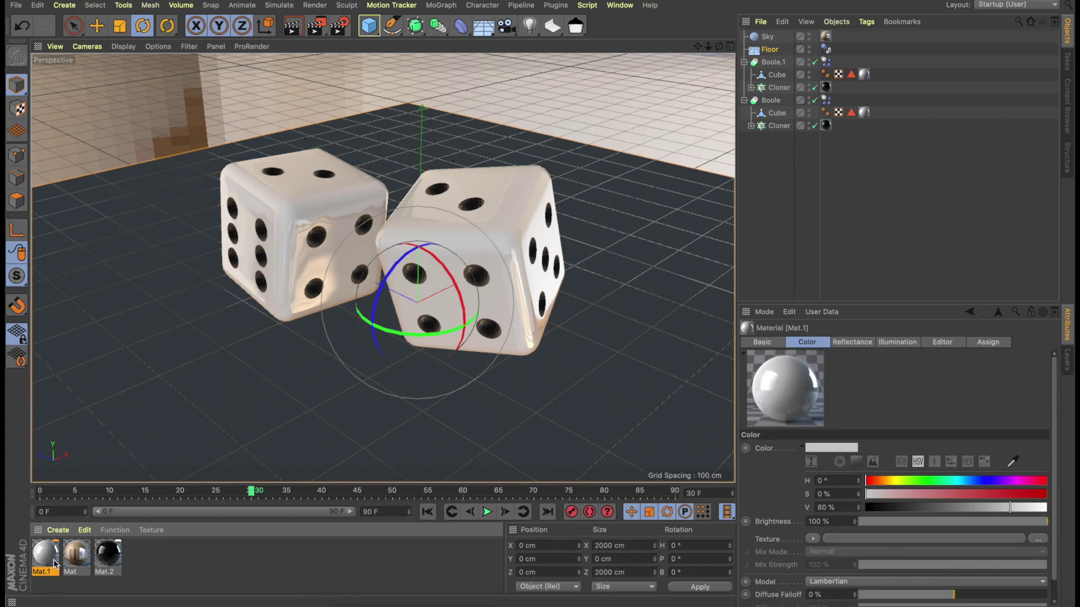
ctrl+drag(51, 561, 145, 562)
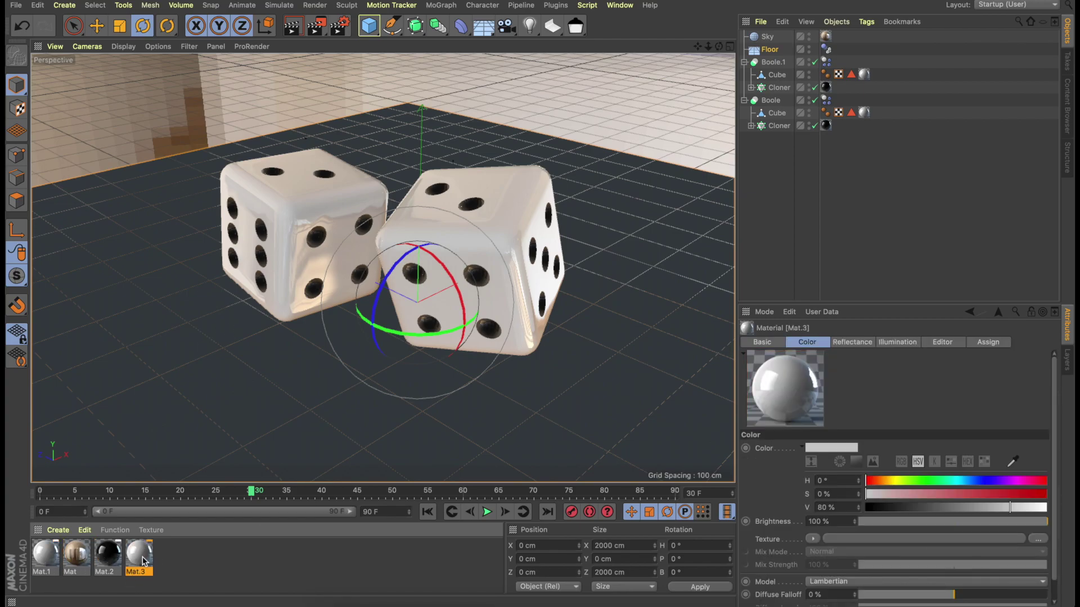
double_click(145, 562)
drag(352, 59, 552, 109)
Give the floor material a warm beige color with H 38°, S 18% and V 72%.
click(419, 236)
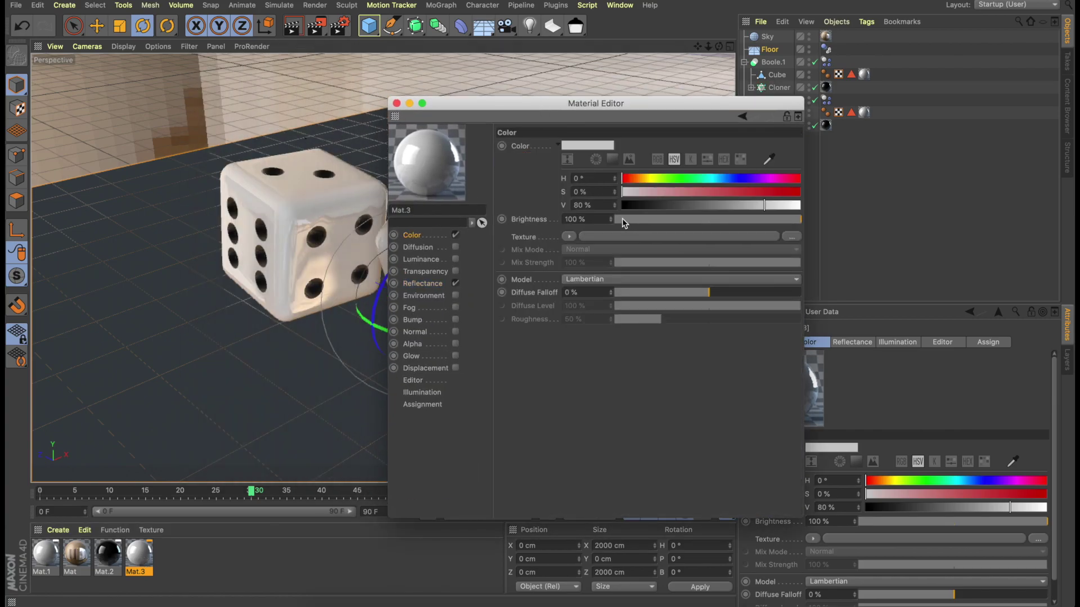
drag(676, 194, 640, 176)
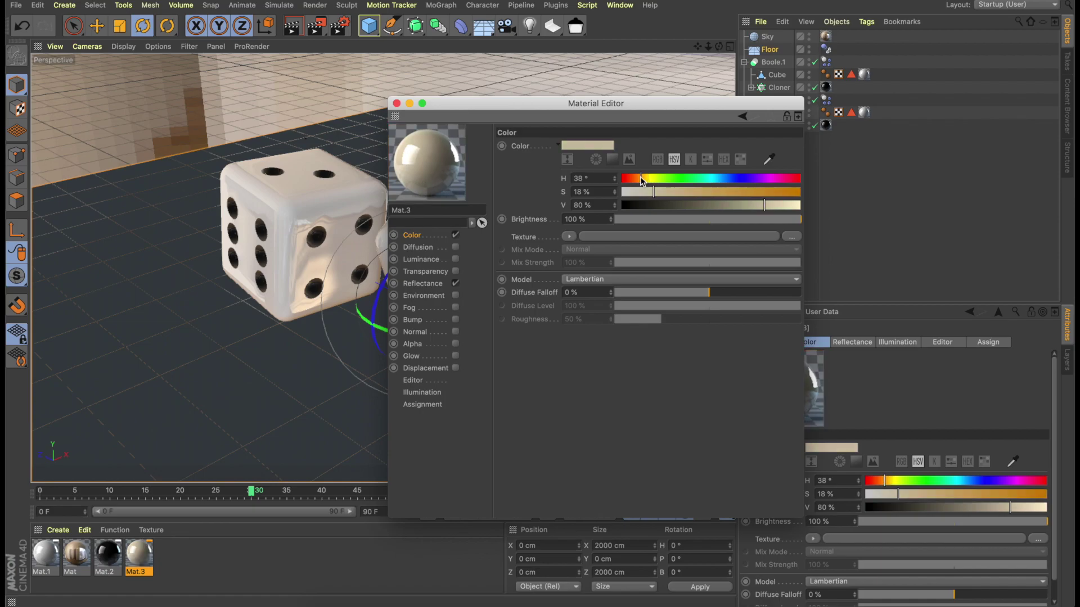
drag(758, 207, 749, 204)
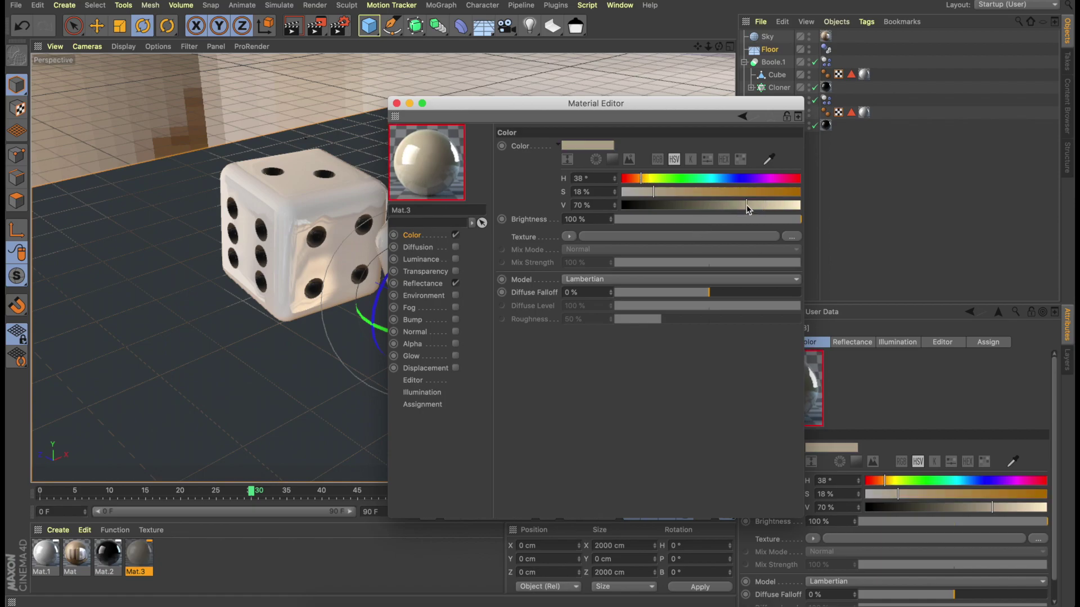
Set the roughness of the floor material's reflection layer to 24%.
click(423, 283)
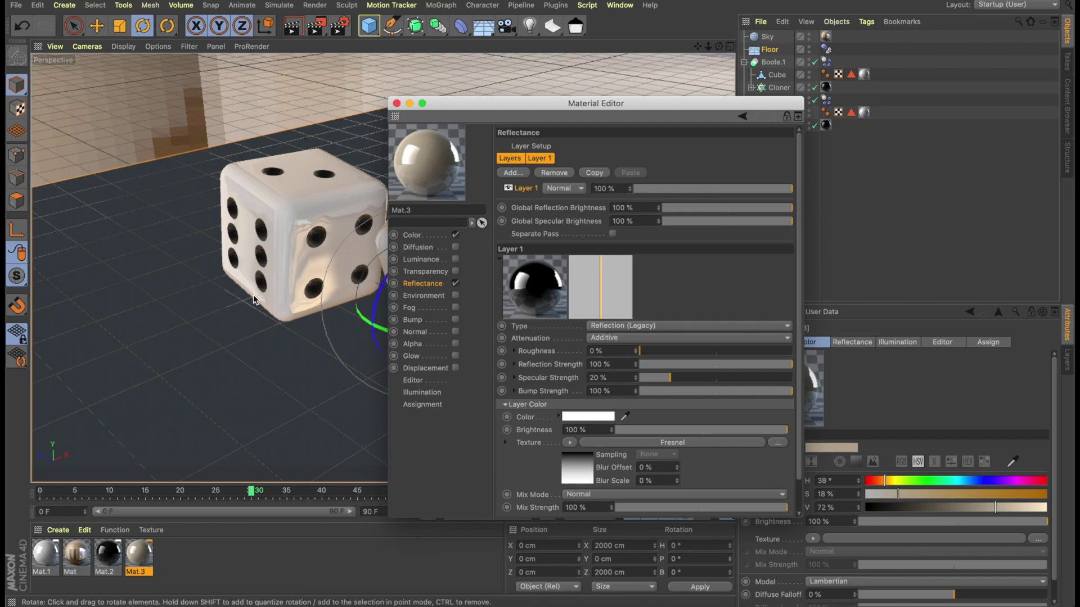
click(667, 349)
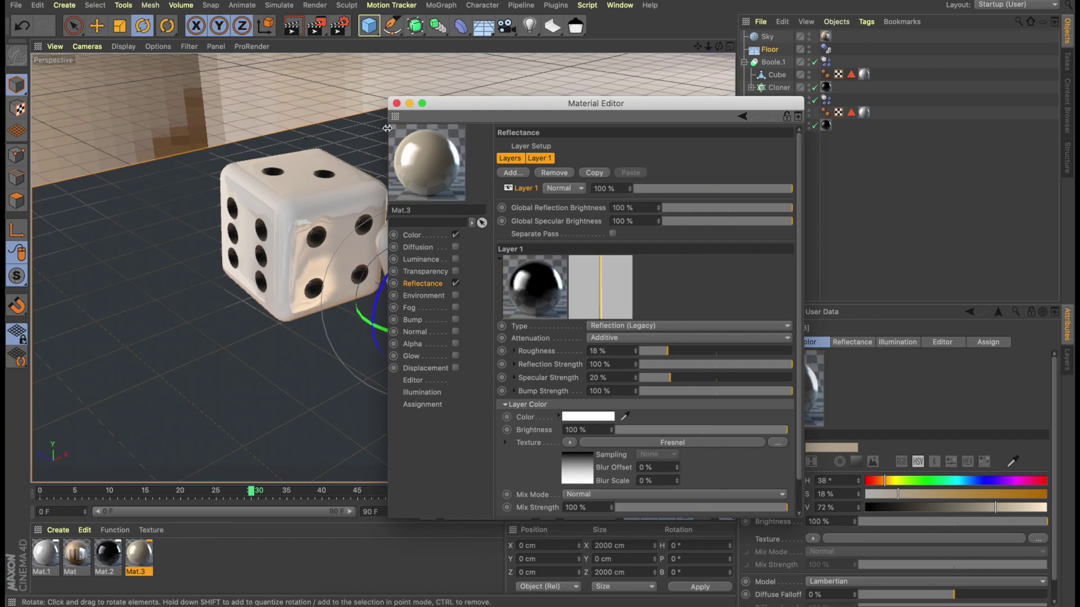
click(677, 351)
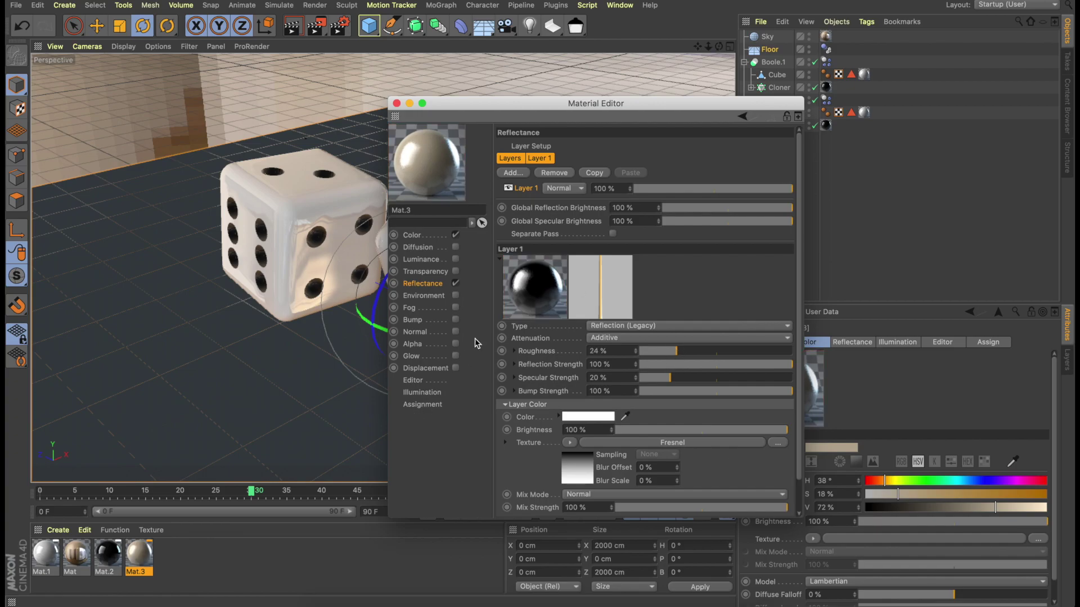
Assign the beige material to the floor and render the perspective view with the Material Editor closed.
drag(411, 164, 141, 384)
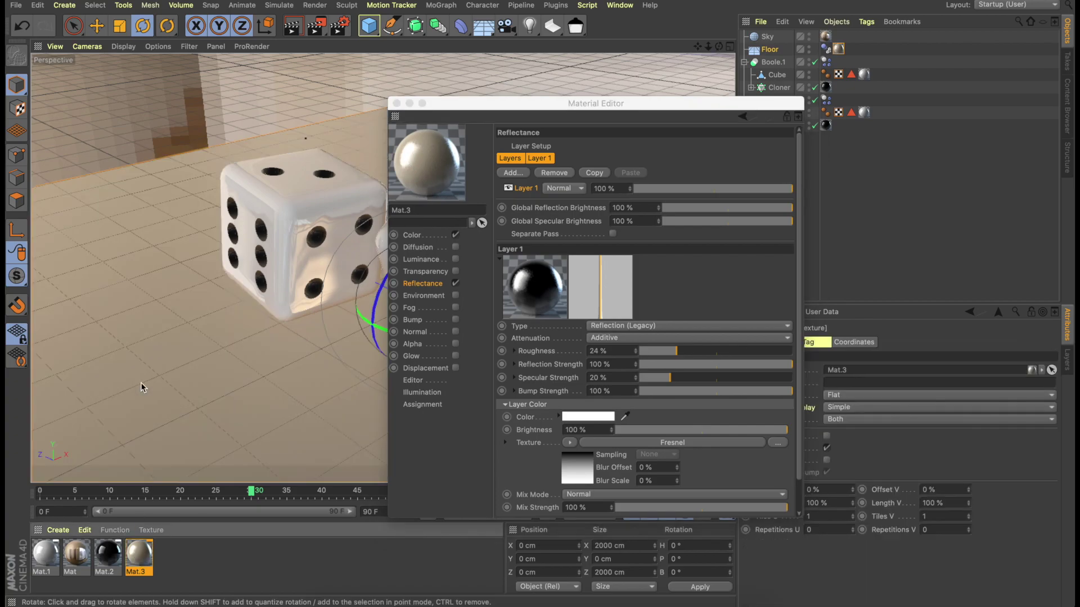
click(397, 103)
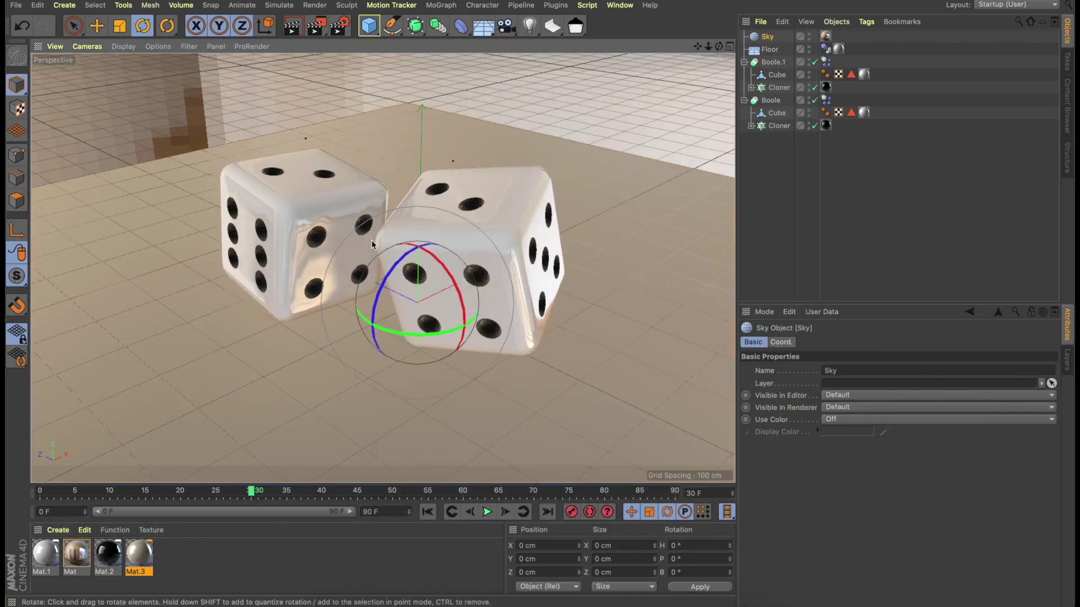
click(294, 25)
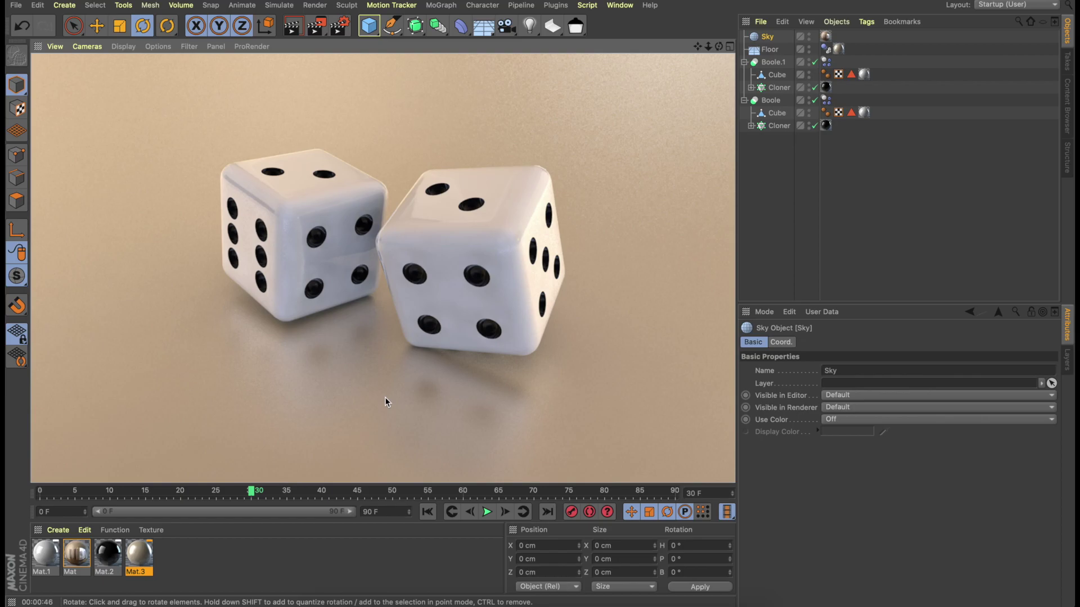
Set the render output's frame range from frame 0 to frame 45 in the render settings.
key(super+b)
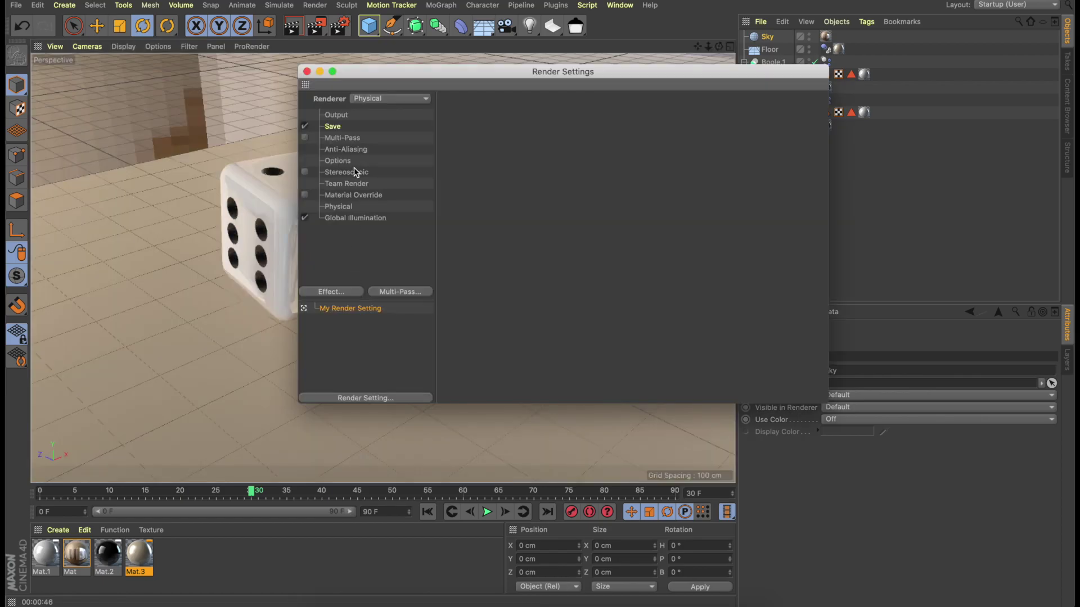
click(338, 114)
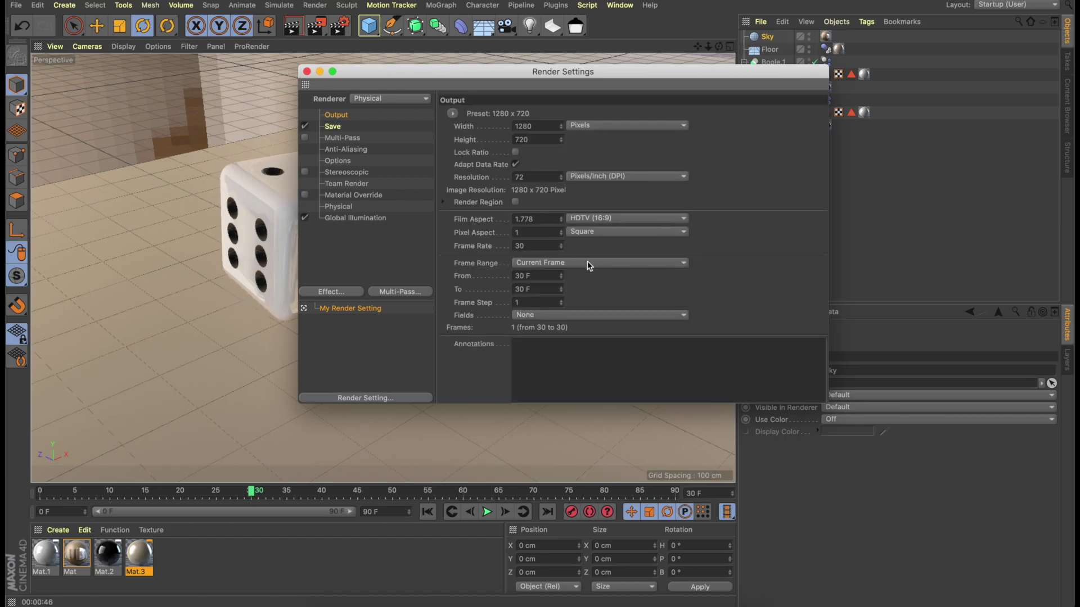
click(534, 276)
text(0)
click(547, 291)
text(45)
key(Return)
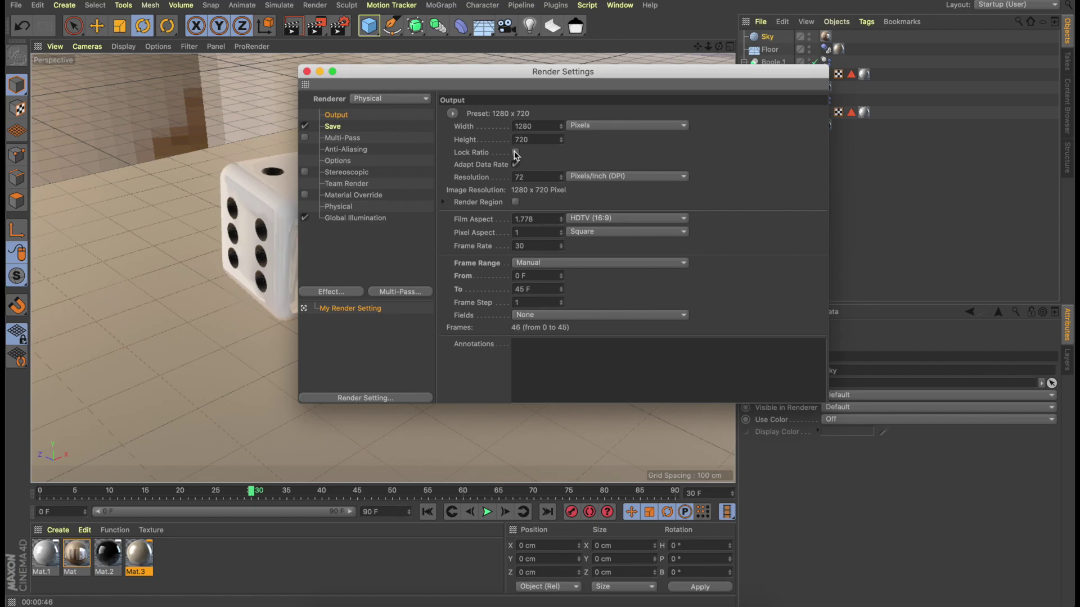
Examine the render's save location and file format options without changing them, and close the render settings.
click(333, 126)
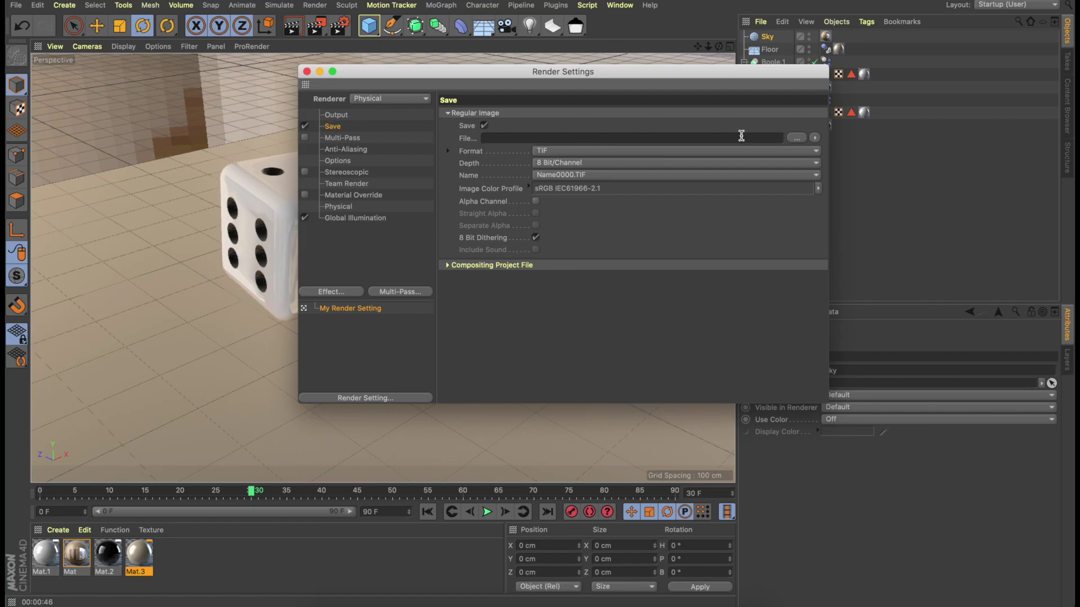
click(796, 138)
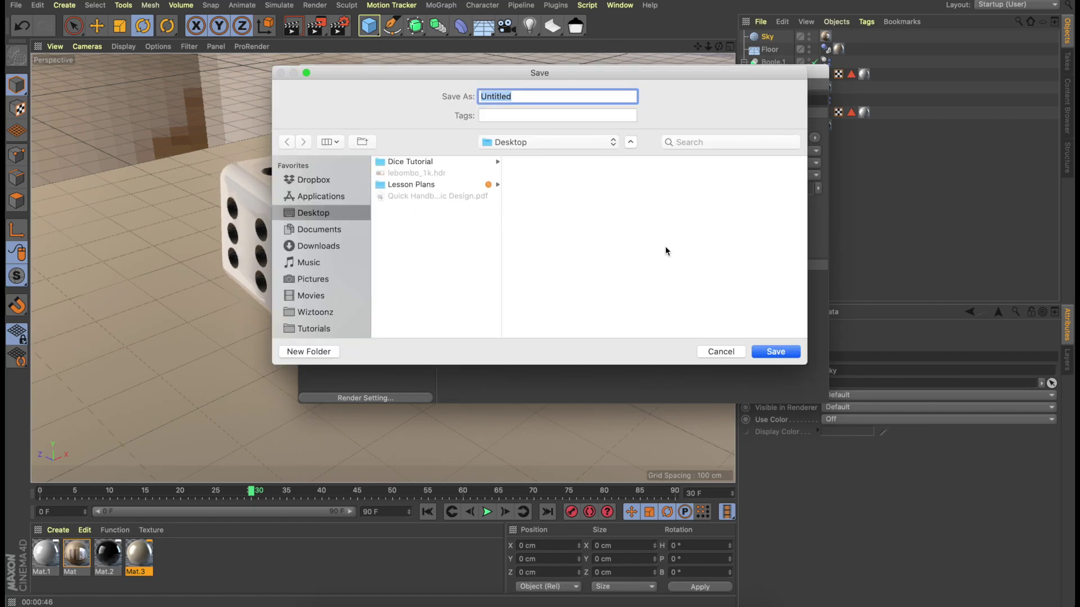
click(720, 351)
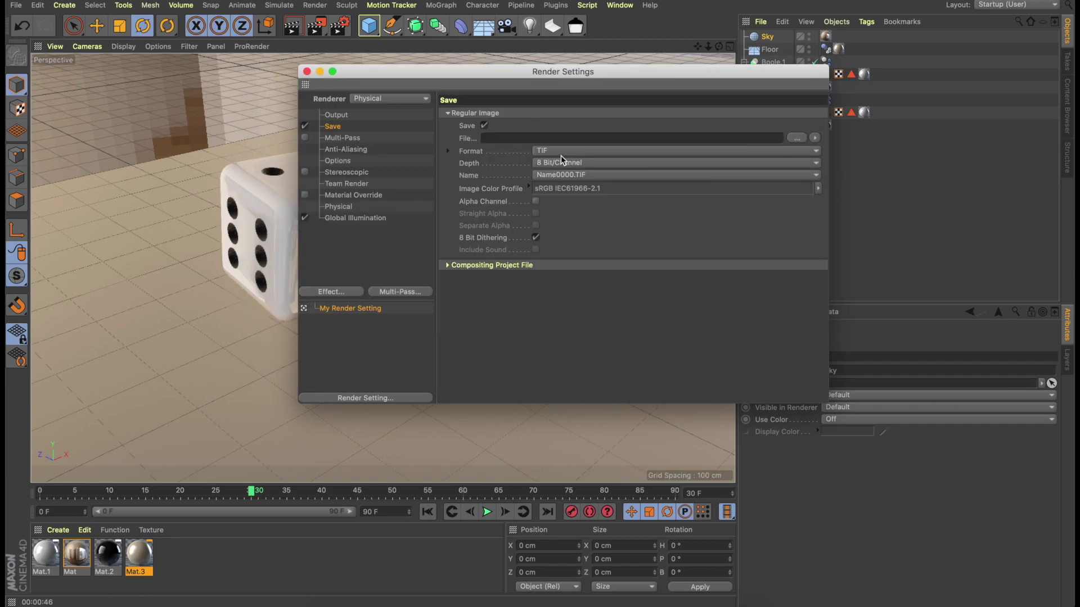
click(562, 153)
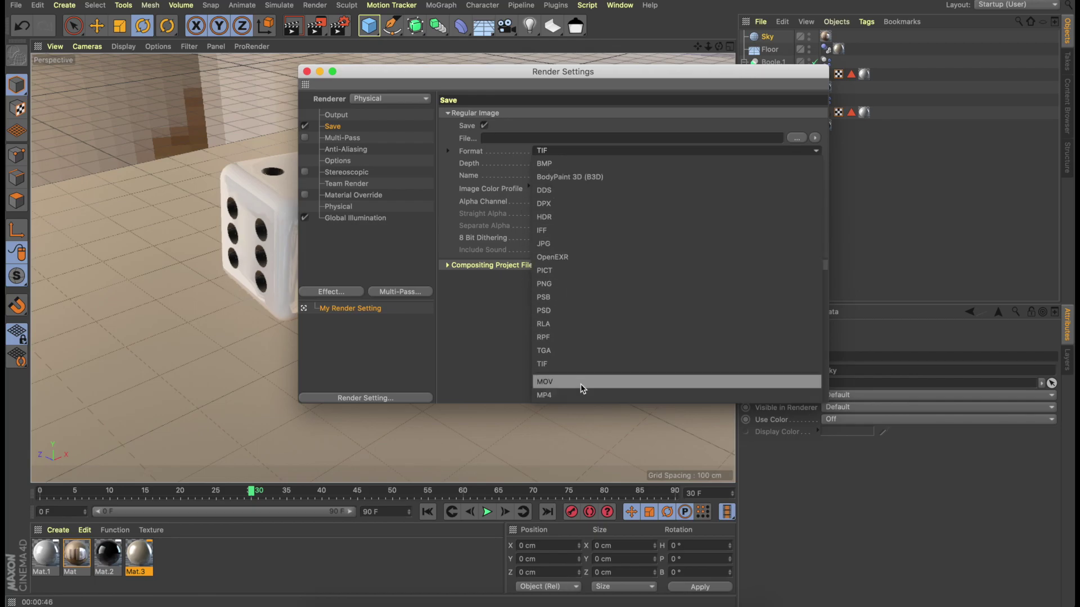
click(518, 374)
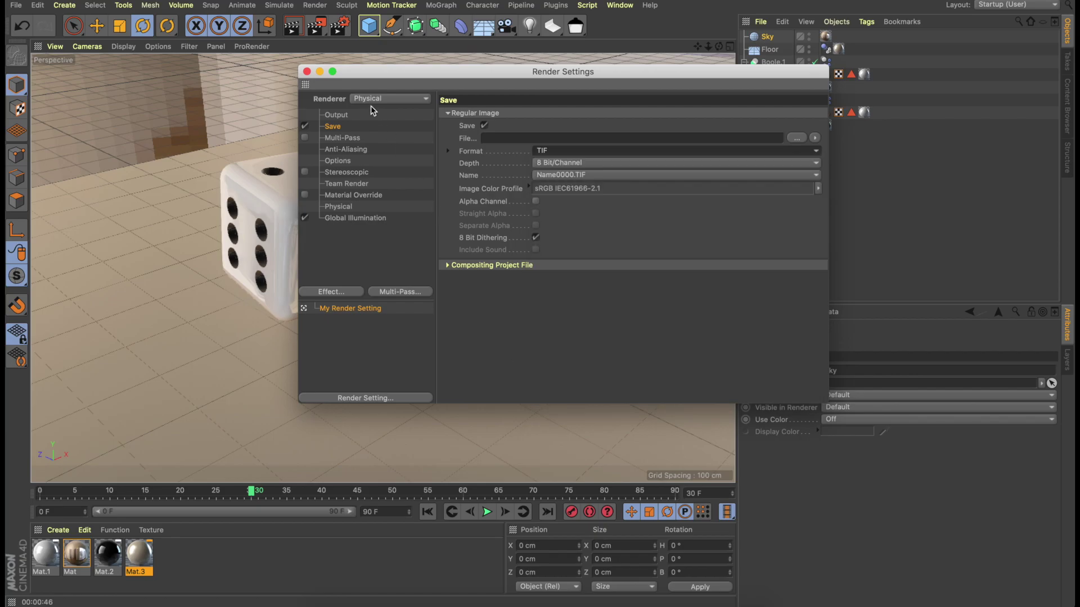
click(307, 72)
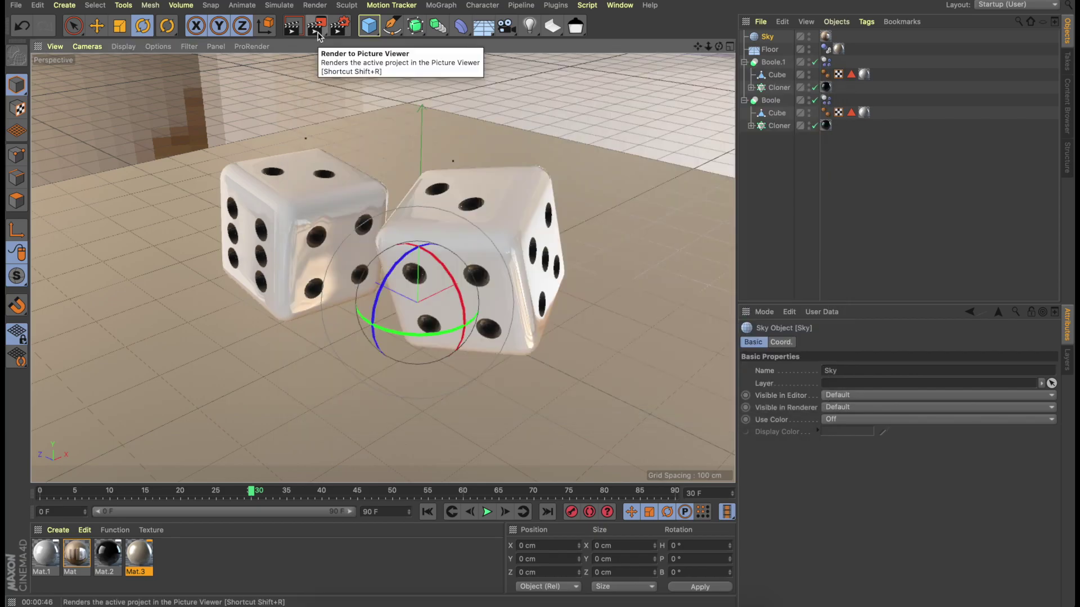